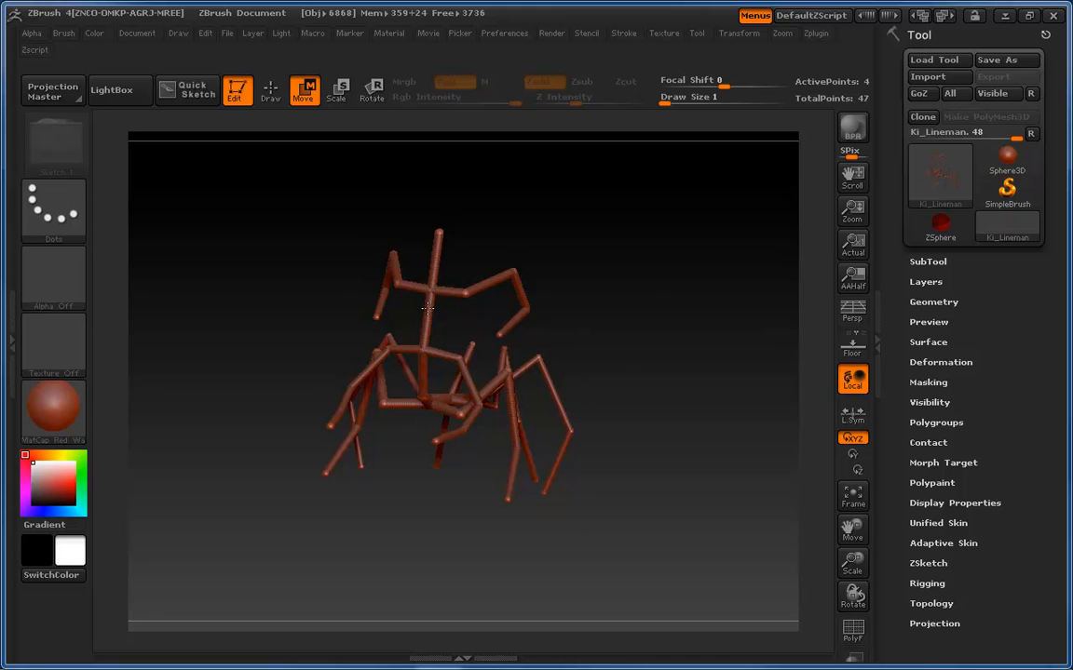
Compare the ZSphere rig's pose with the Ki Lineman reference artwork in the browser, then return to ZBrush.
{"action": "left_click_drag", "start_coordinate": [663, 301], "coordinate": [488, 400]}
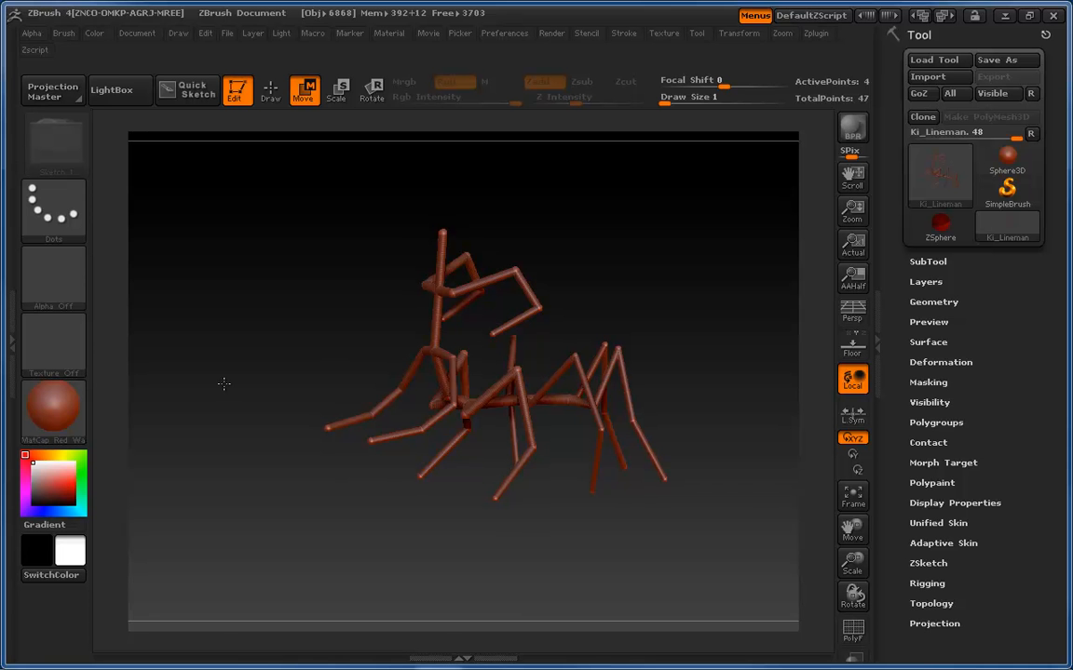
{"action": "left_click_drag", "start_coordinate": [1, 56], "coordinate": [635, 0]}
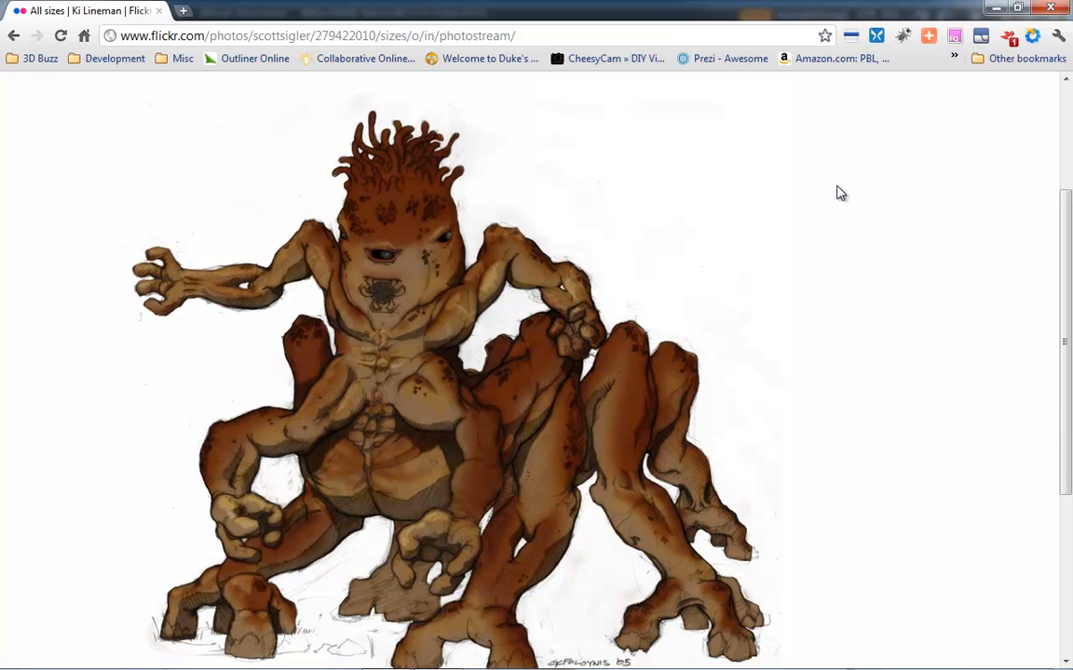
{"action": "double_click", "coordinate": [811, 19]}
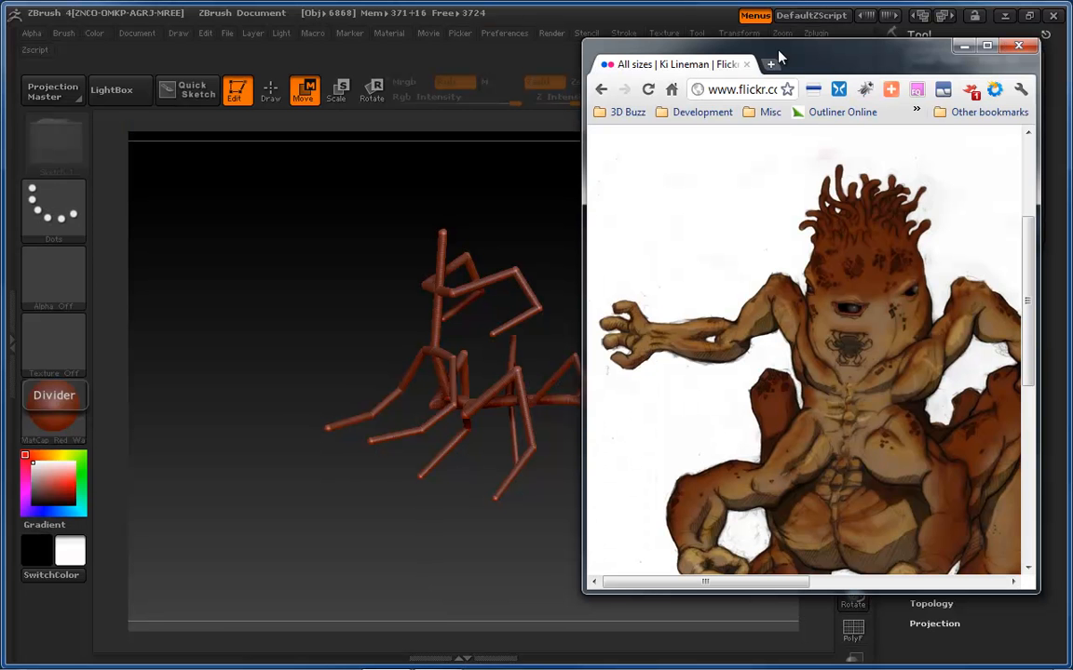
{"action": "left_click_drag", "start_coordinate": [842, 63], "coordinate": [0, 52]}
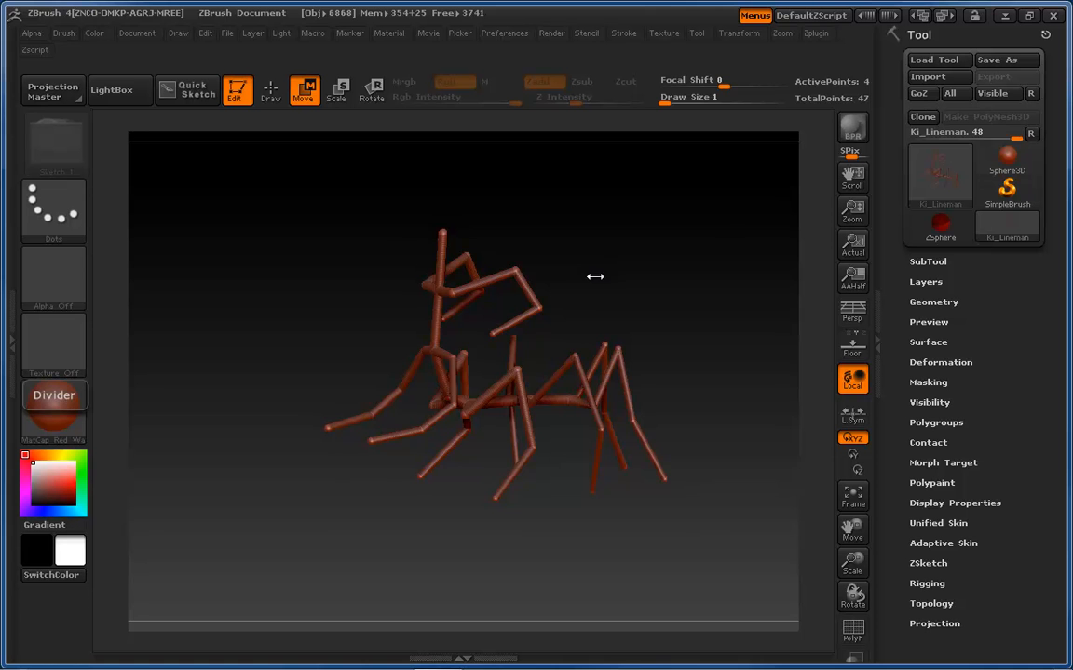
Reposition the first joints of the lower front arm pair closer to the torso.
{"action": "left_click_drag", "start_coordinate": [595, 277], "coordinate": [500, 330]}
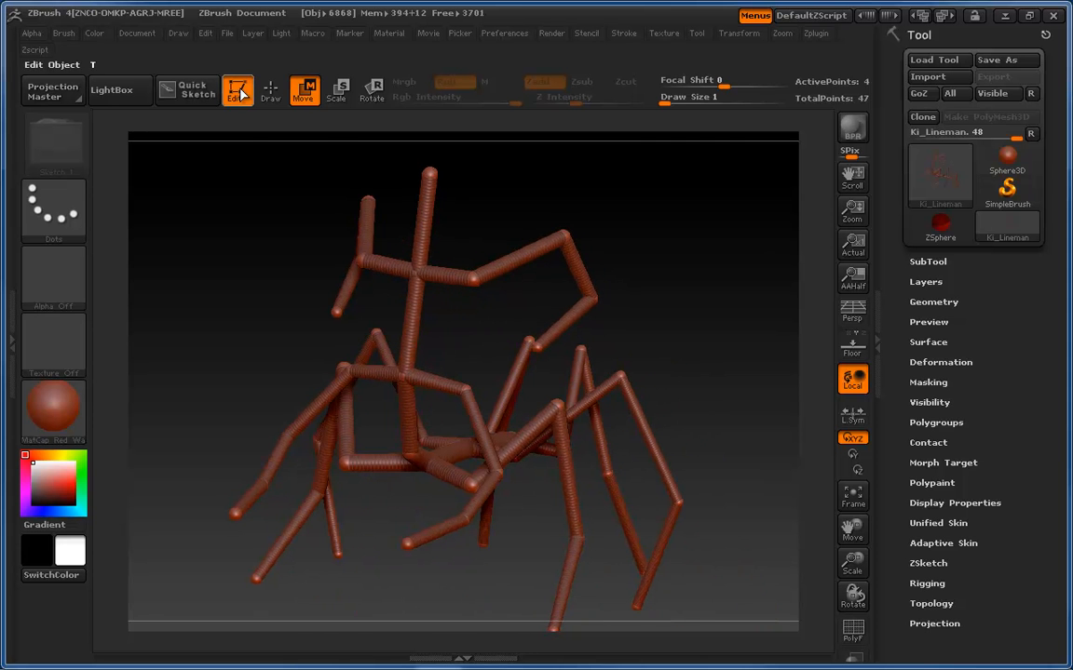
{"action": "left_click_drag", "start_coordinate": [468, 372], "coordinate": [432, 349]}
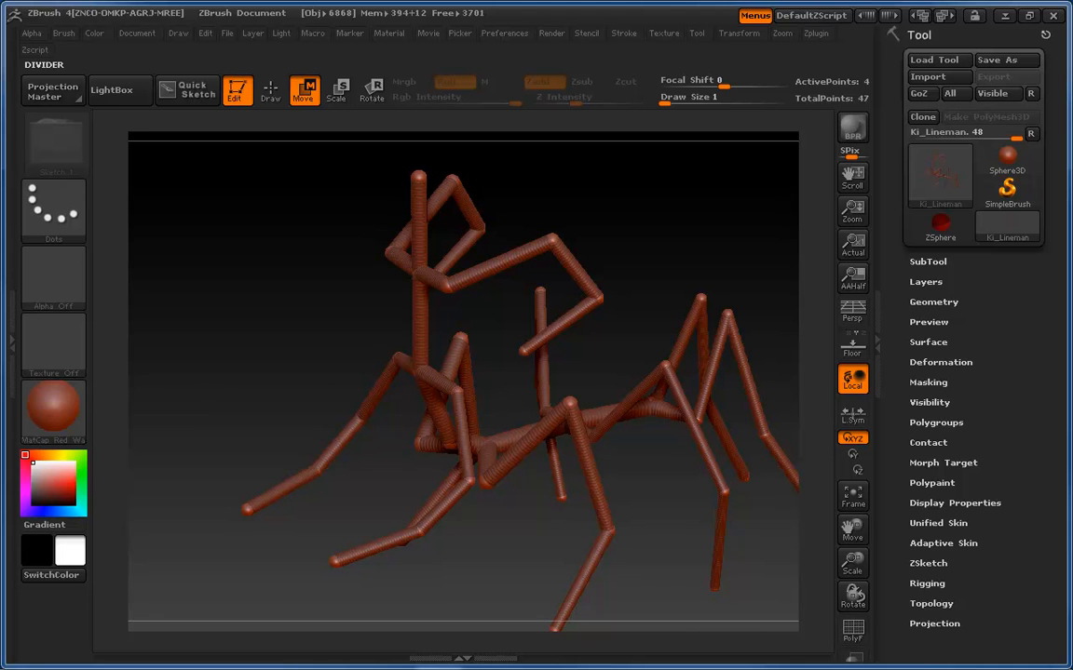
{"action": "left_click_drag", "start_coordinate": [460, 389], "coordinate": [432, 394]}
{"action": "key", "text": "ctrl+z"}
{"action": "left_click_drag", "start_coordinate": [373, 353], "coordinate": [413, 393]}
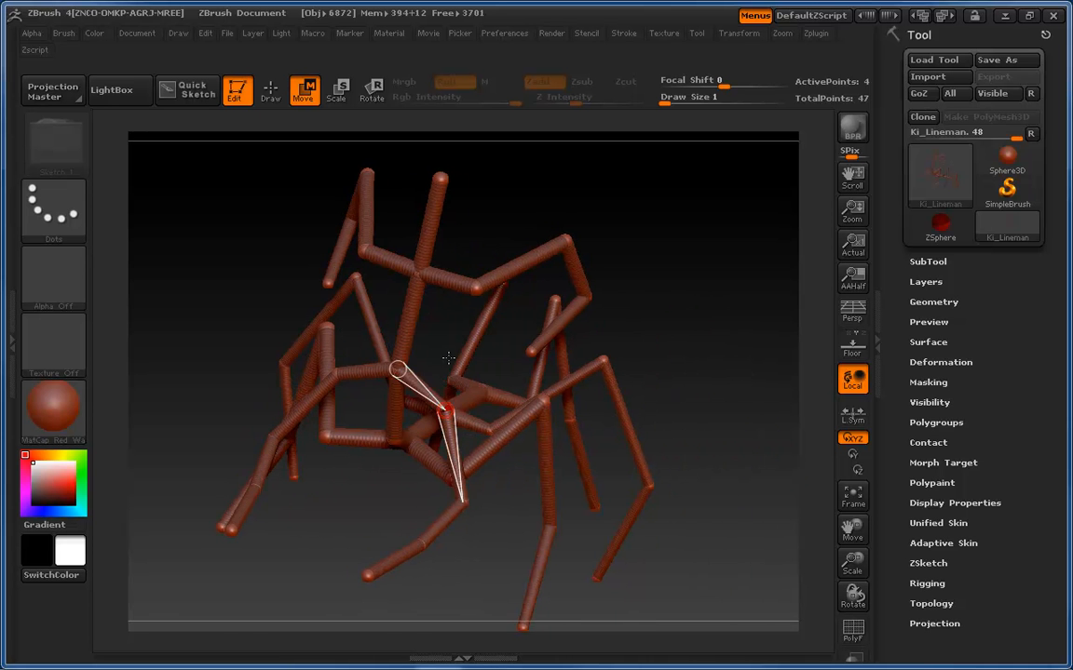
{"action": "left_click_drag", "start_coordinate": [457, 352], "coordinate": [387, 319]}
{"action": "left_click_drag", "start_coordinate": [427, 387], "coordinate": [407, 389]}
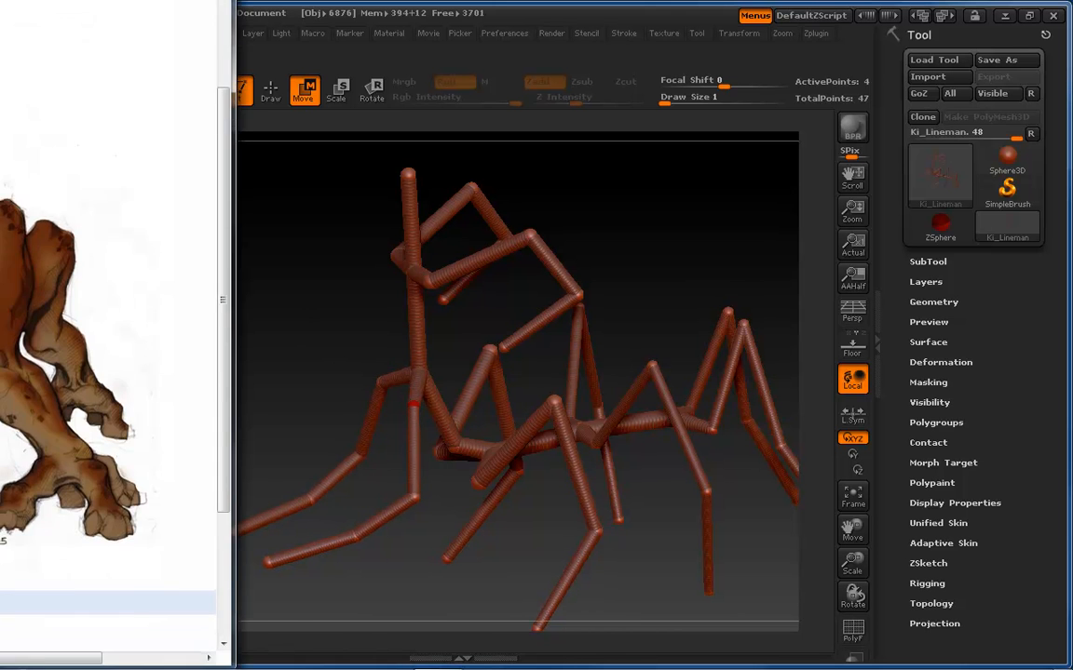
Check the reference artwork in the browser and adjust the raised joints of the upper arm pair in ZBrush.
{"action": "left_click_drag", "start_coordinate": [10, 0], "coordinate": [615, 43]}
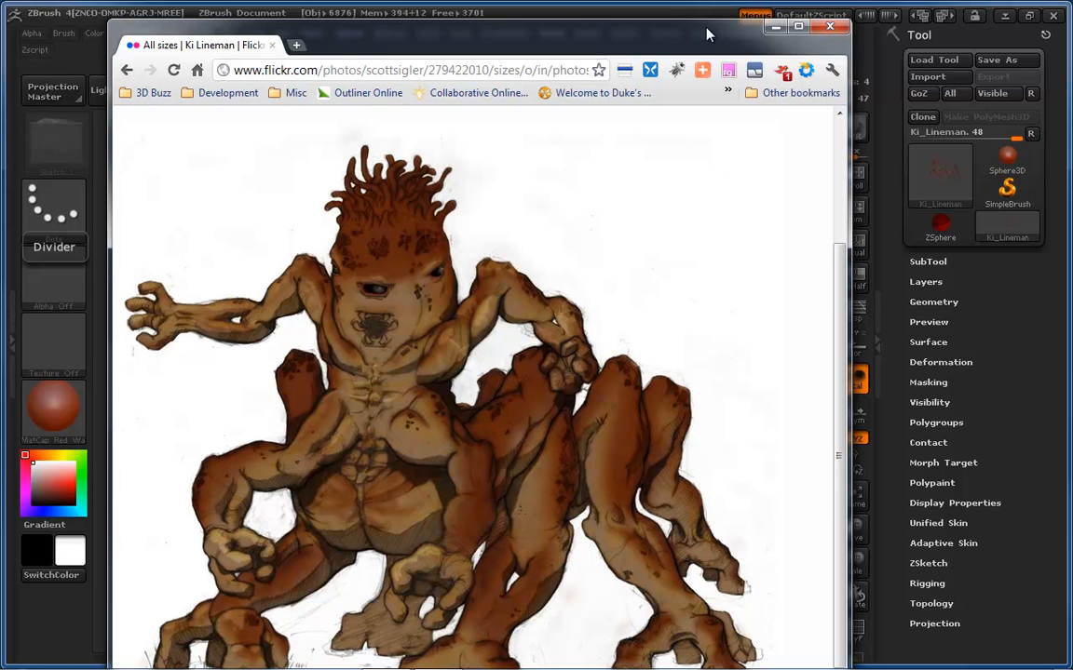
{"action": "left_click_drag", "start_coordinate": [706, 28], "coordinate": [0, 110]}
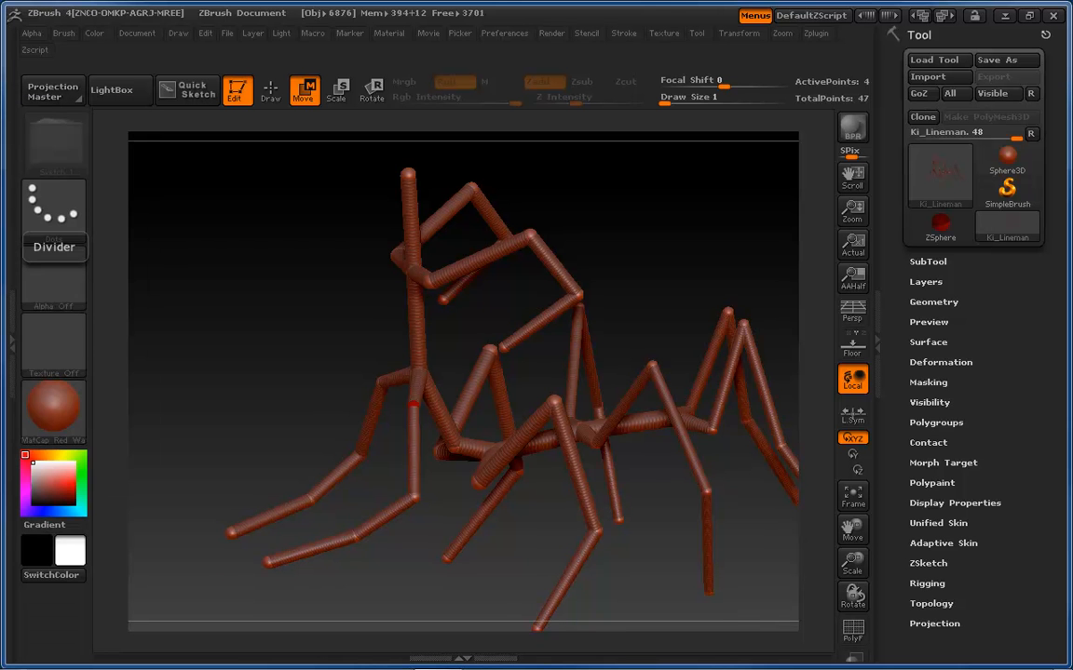
{"action": "left_click_drag", "start_coordinate": [313, 236], "coordinate": [357, 265]}
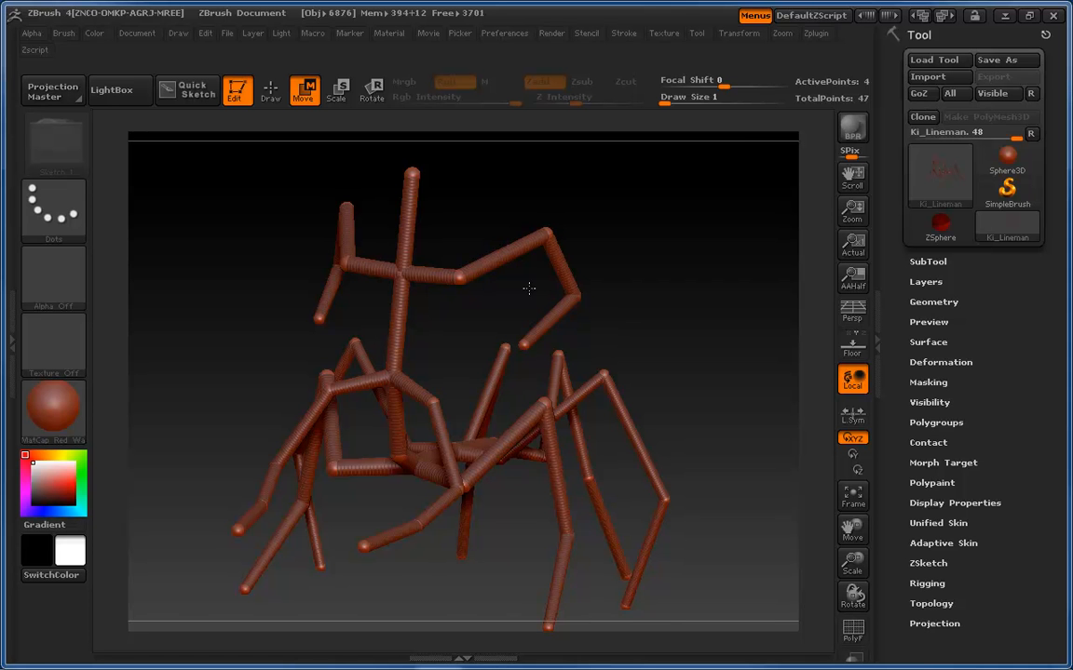
{"action": "mouse_move", "coordinate": [641, 239]}
{"action": "left_mouse_down"}
{"action": "mouse_move", "coordinate": [649, 271]}
{"action": "mouse_move", "coordinate": [641, 232]}
{"action": "mouse_move", "coordinate": [611, 225]}
{"action": "mouse_move", "coordinate": [516, 246]}
{"action": "mouse_move", "coordinate": [524, 256]}
{"action": "mouse_move", "coordinate": [650, 222]}
{"action": "left_mouse_up"}
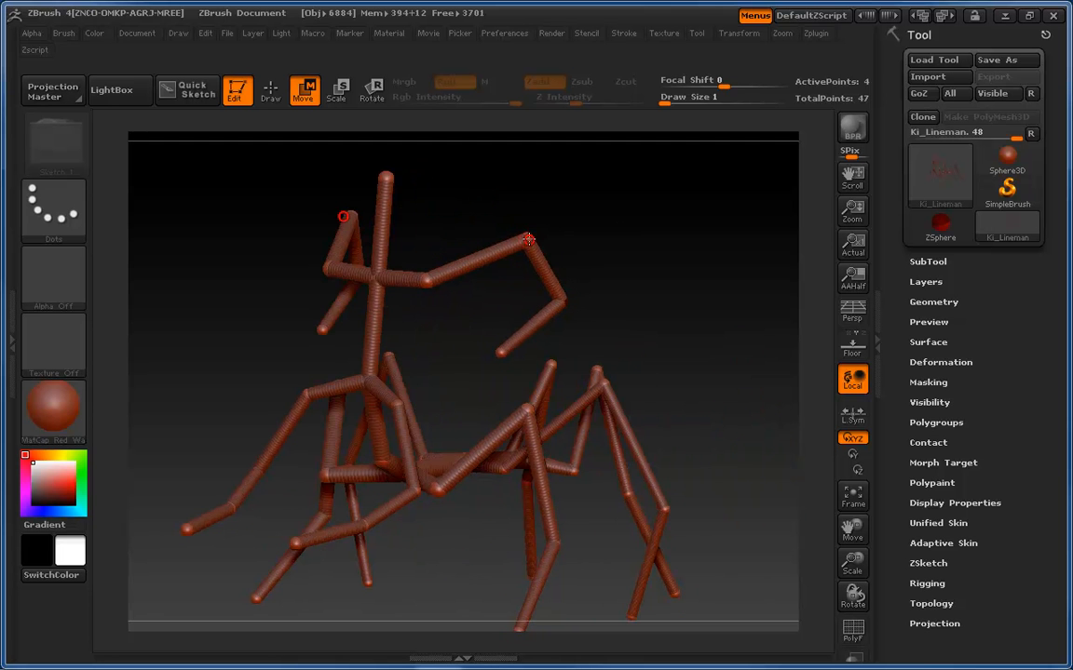
{"action": "mouse_move", "coordinate": [529, 239]}
{"action": "left_mouse_down"}
{"action": "mouse_move", "coordinate": [508, 231]}
{"action": "mouse_move", "coordinate": [522, 232]}
{"action": "left_mouse_up"}
{"action": "left_click_drag", "start_coordinate": [606, 256], "coordinate": [644, 261]}
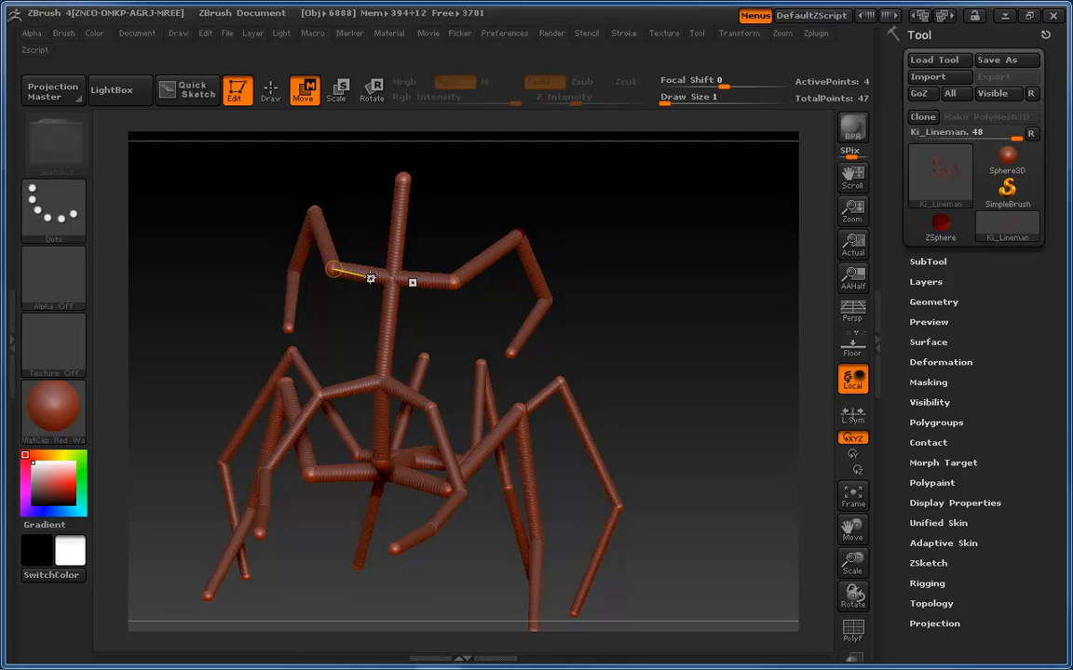
Try to move the foot of one middle leg outward, away from the body.
{"action": "left_click_drag", "start_coordinate": [515, 307], "coordinate": [585, 531]}
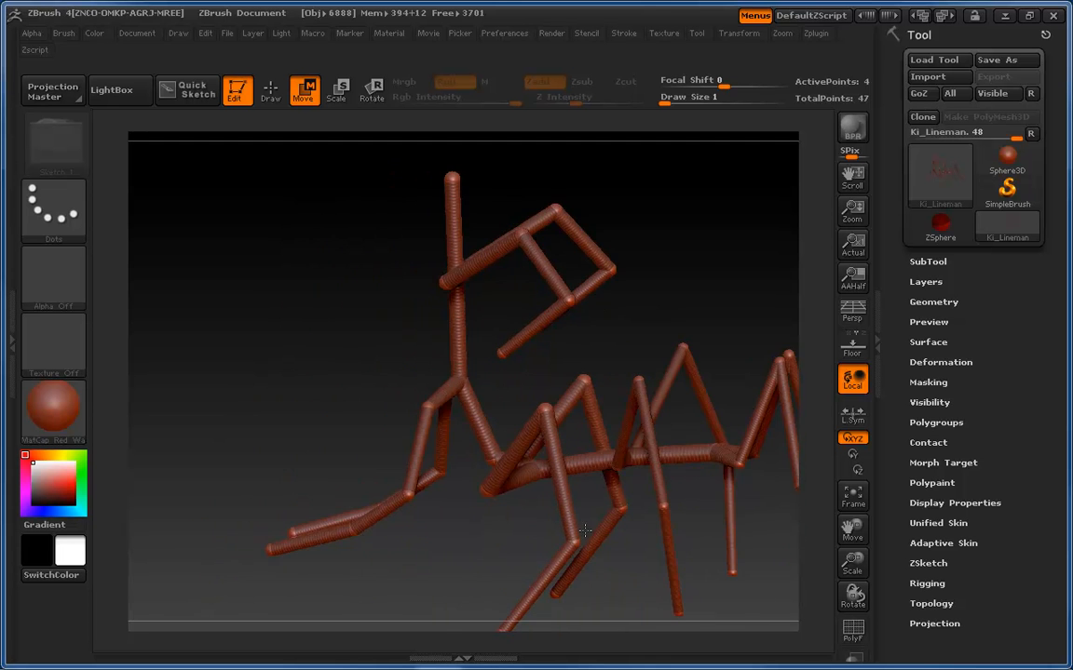
{"action": "left_click_drag", "start_coordinate": [463, 517], "coordinate": [540, 512]}
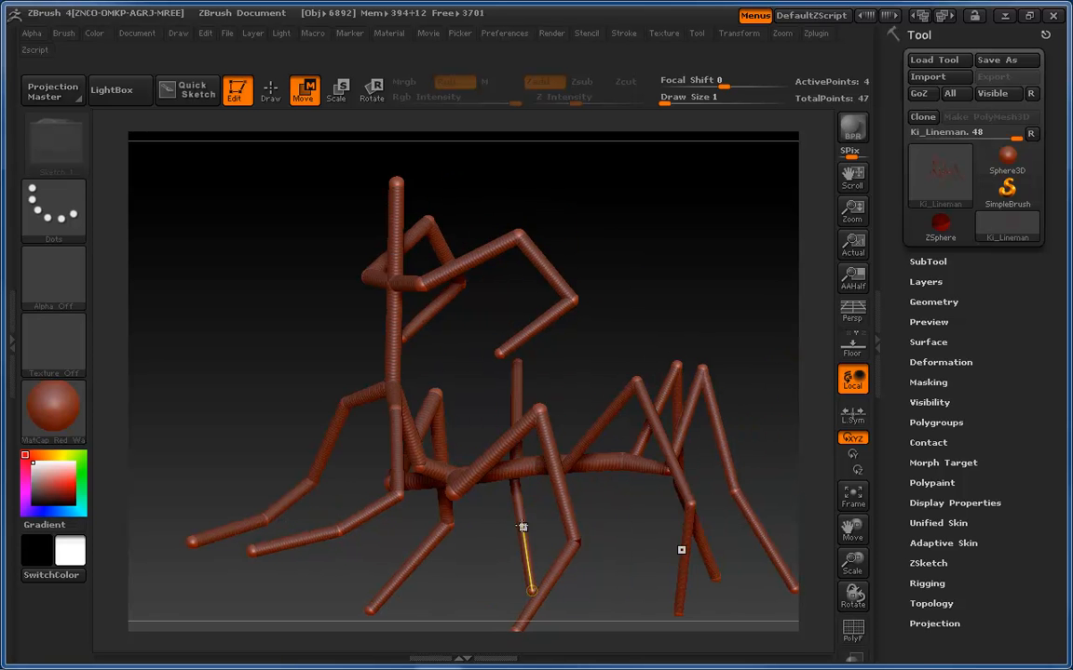
{"action": "left_click_drag", "start_coordinate": [616, 511], "coordinate": [599, 431], "text": "alt"}
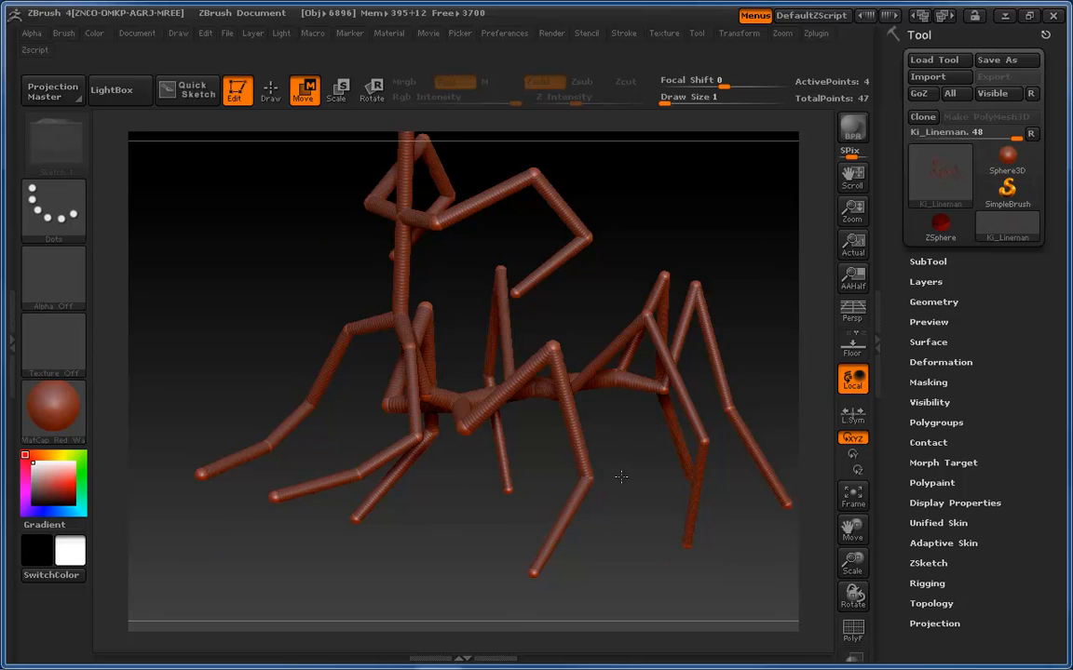
{"action": "left_click_drag", "start_coordinate": [621, 476], "coordinate": [678, 239]}
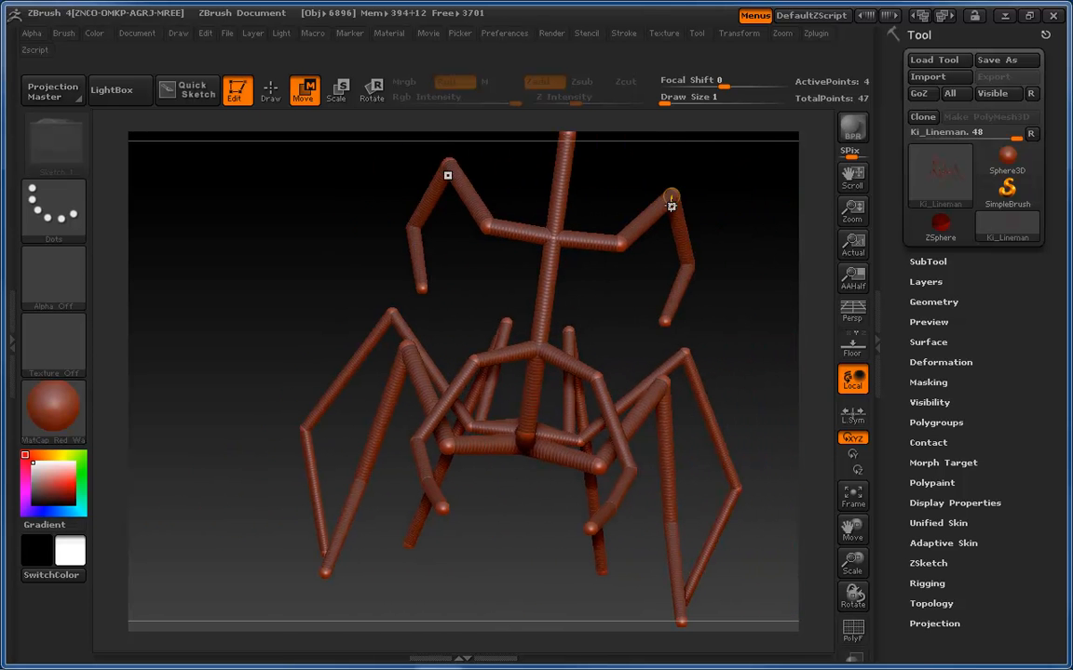
{"action": "left_click_drag", "start_coordinate": [620, 305], "coordinate": [703, 306], "text": "shift"}
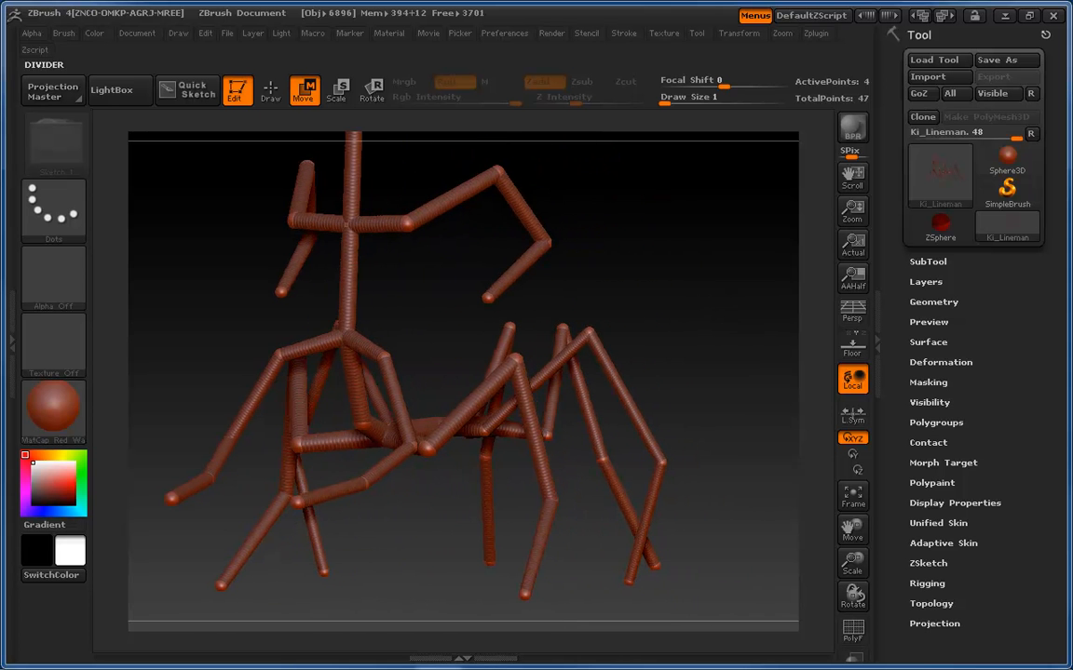
{"action": "left_click_drag", "start_coordinate": [694, 365], "coordinate": [681, 361], "text": "alt"}
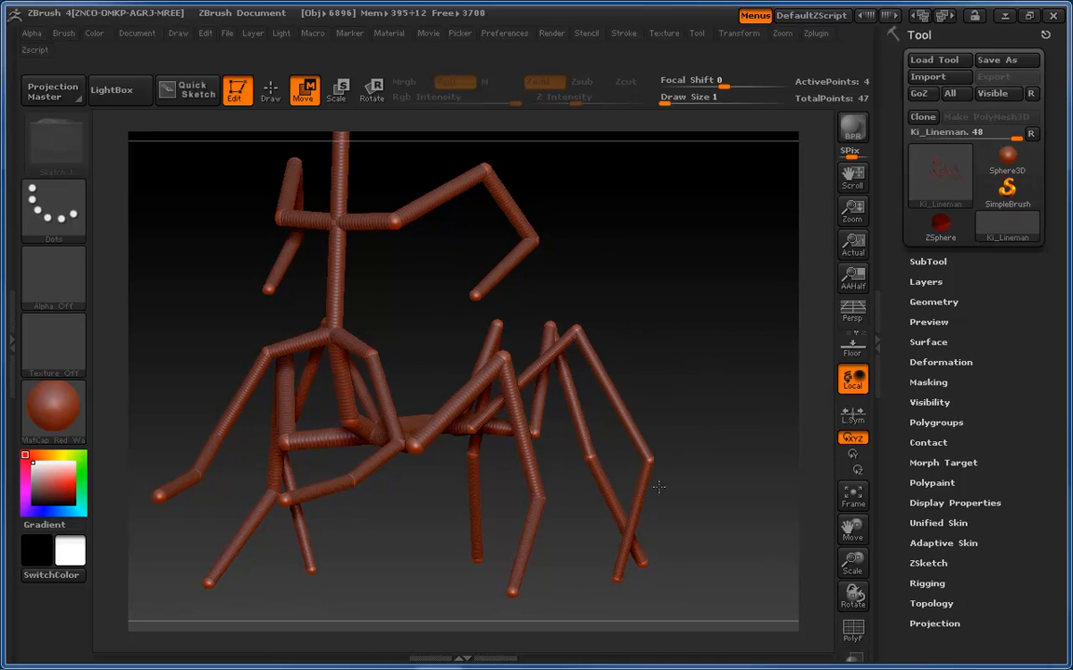
{"action": "left_click_drag", "start_coordinate": [617, 581], "coordinate": [755, 559]}
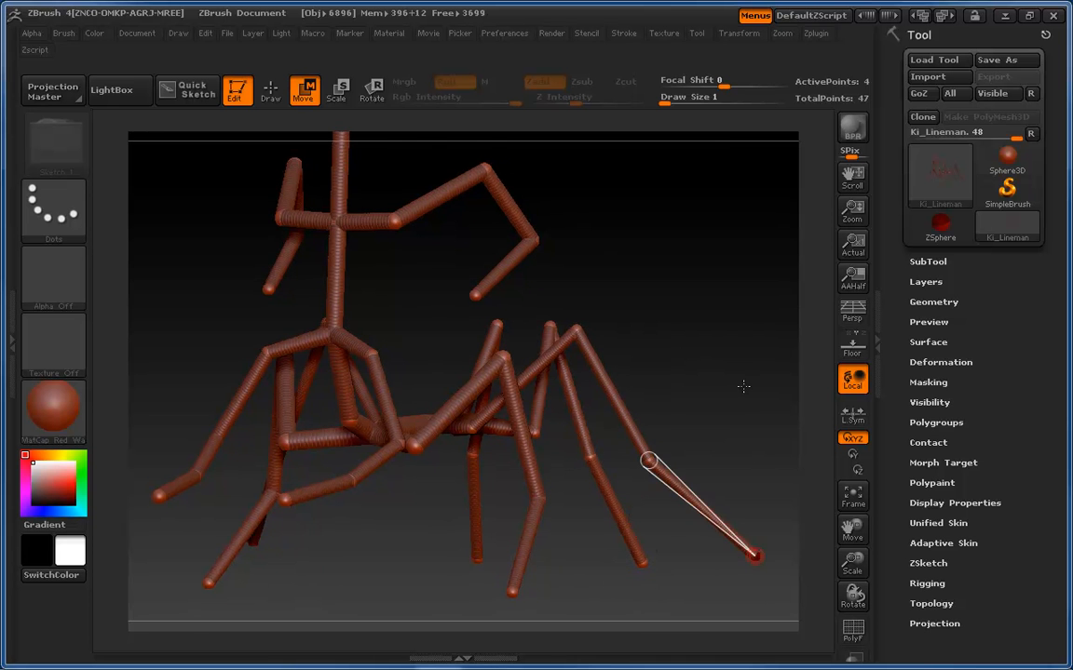
{"action": "left_click_drag", "start_coordinate": [745, 386], "coordinate": [607, 339]}
Reposition the upper arms' elbow joints and swing the forearms outward from the torso.
{"action": "left_click_drag", "start_coordinate": [648, 448], "coordinate": [563, 271]}
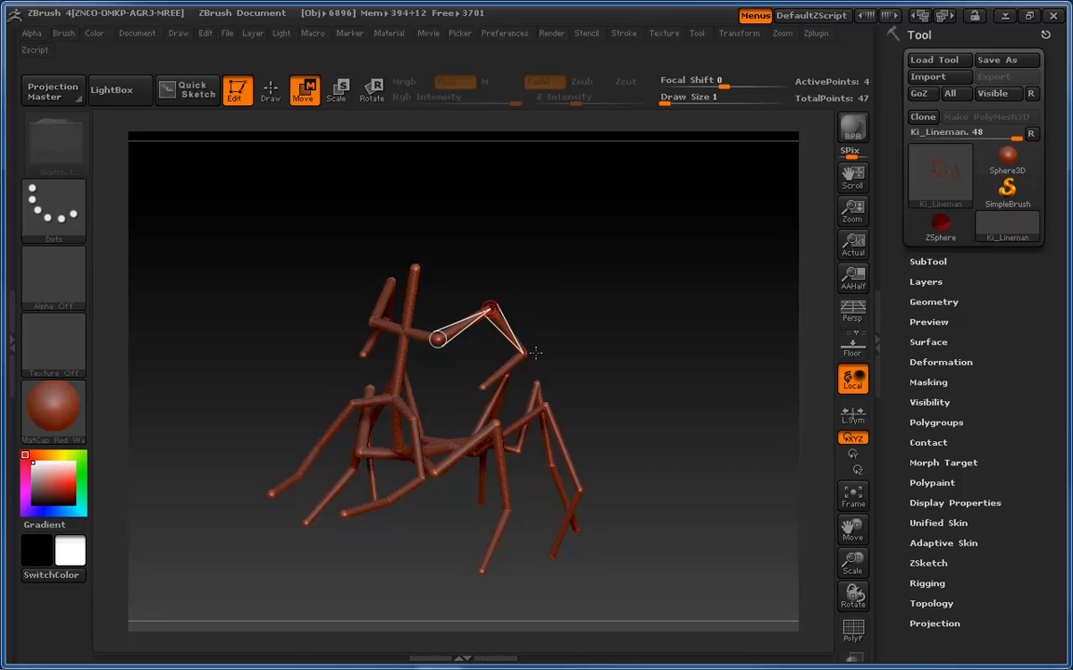
{"action": "left_click_drag", "start_coordinate": [522, 352], "coordinate": [509, 359]}
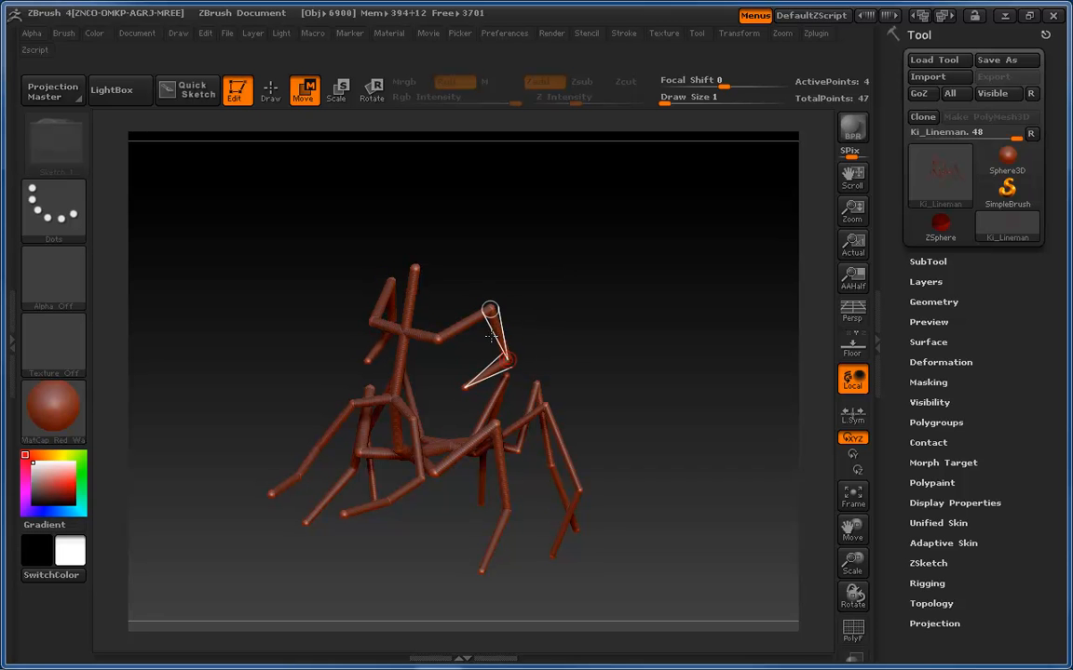
{"action": "left_click_drag", "start_coordinate": [569, 317], "coordinate": [541, 377]}
{"action": "left_click_drag", "start_coordinate": [548, 305], "coordinate": [486, 374]}
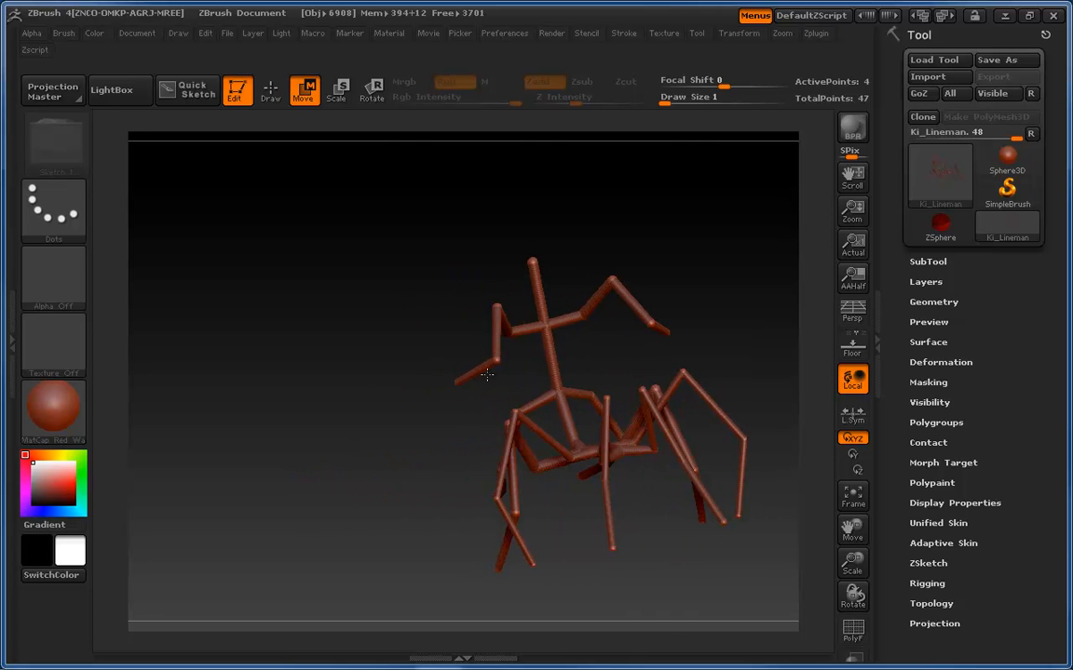
{"action": "left_click_drag", "start_coordinate": [439, 316], "coordinate": [632, 273]}
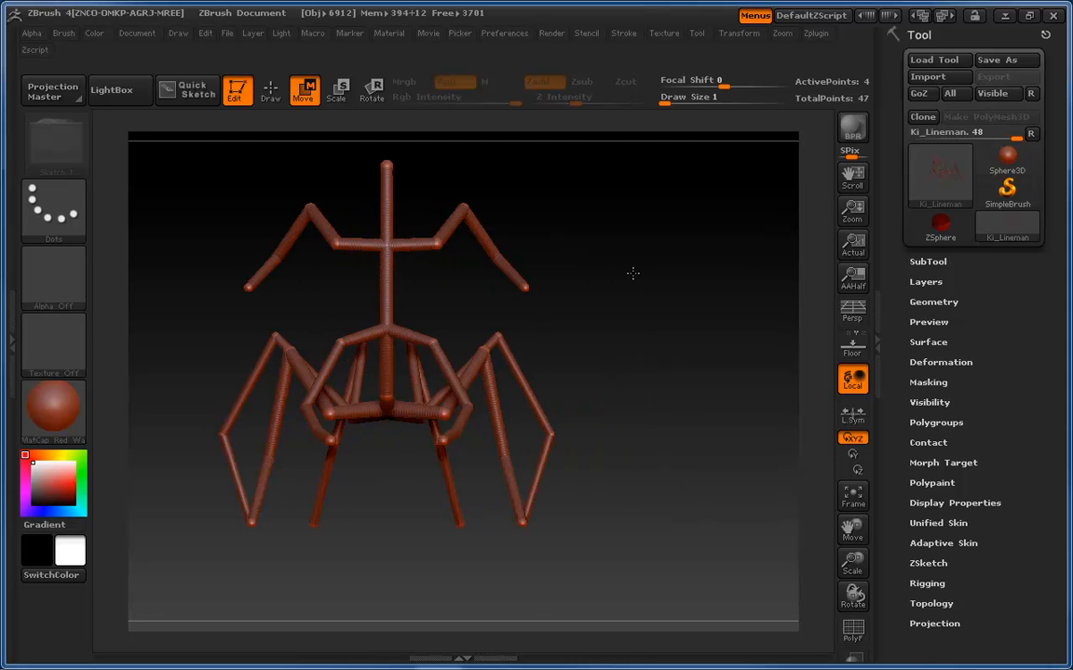
Bring the middle legs' knees inward and spread their feet outward in the front view.
{"action": "left_click_drag", "start_coordinate": [554, 434], "coordinate": [580, 472]}
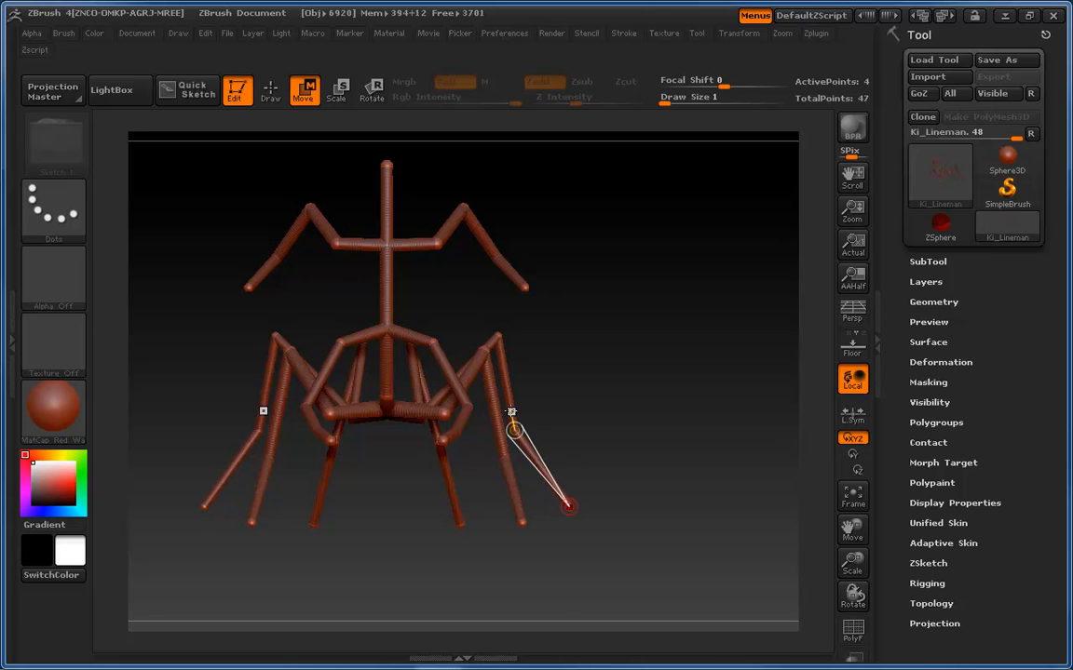
{"action": "left_click_drag", "start_coordinate": [511, 411], "coordinate": [503, 412]}
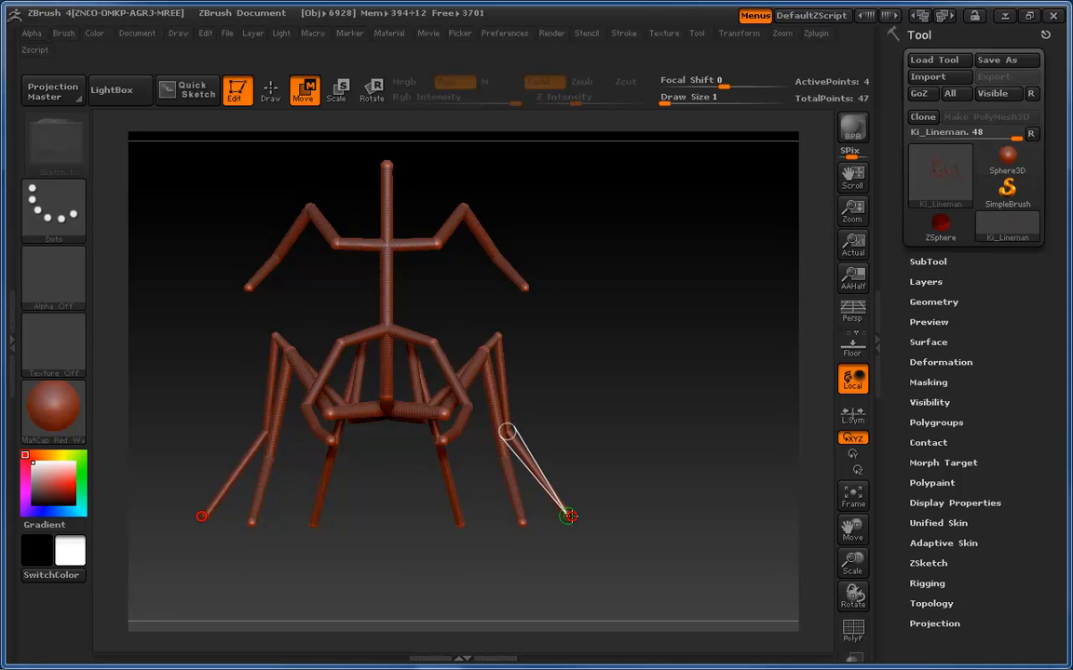
{"action": "left_click_drag", "start_coordinate": [568, 504], "coordinate": [554, 474]}
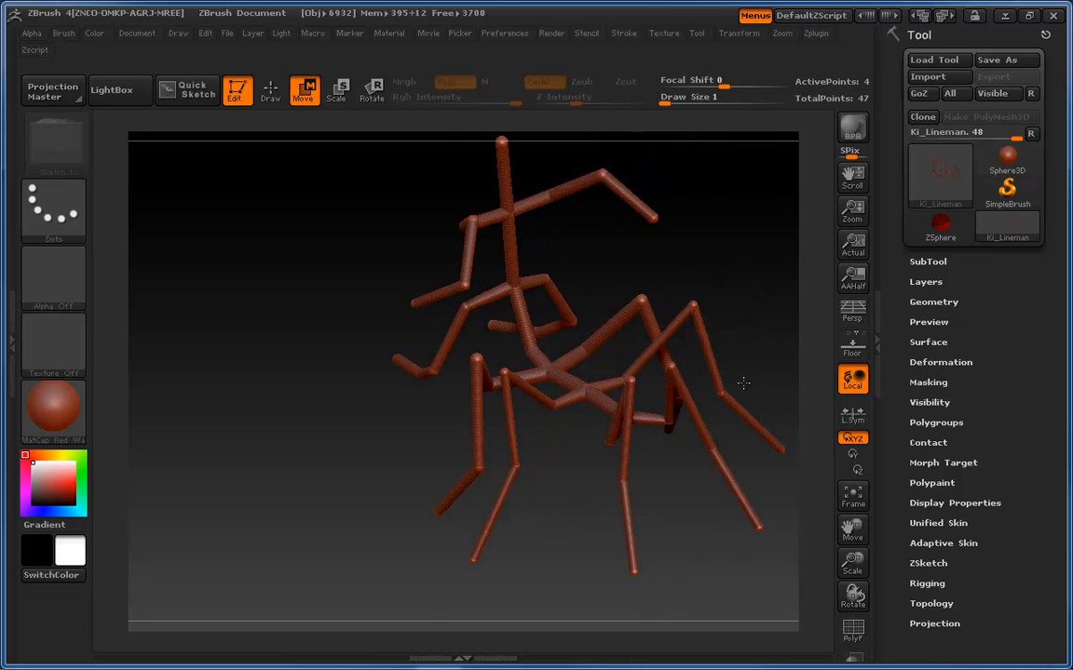
Turn on perspective display and lower the rear legs' raised joints backward, bringing their knees and feet forward.
{"action": "key", "text": "p"}
{"action": "left_click_drag", "start_coordinate": [723, 264], "coordinate": [670, 390]}
{"action": "left_click_drag", "start_coordinate": [472, 424], "coordinate": [450, 432]}
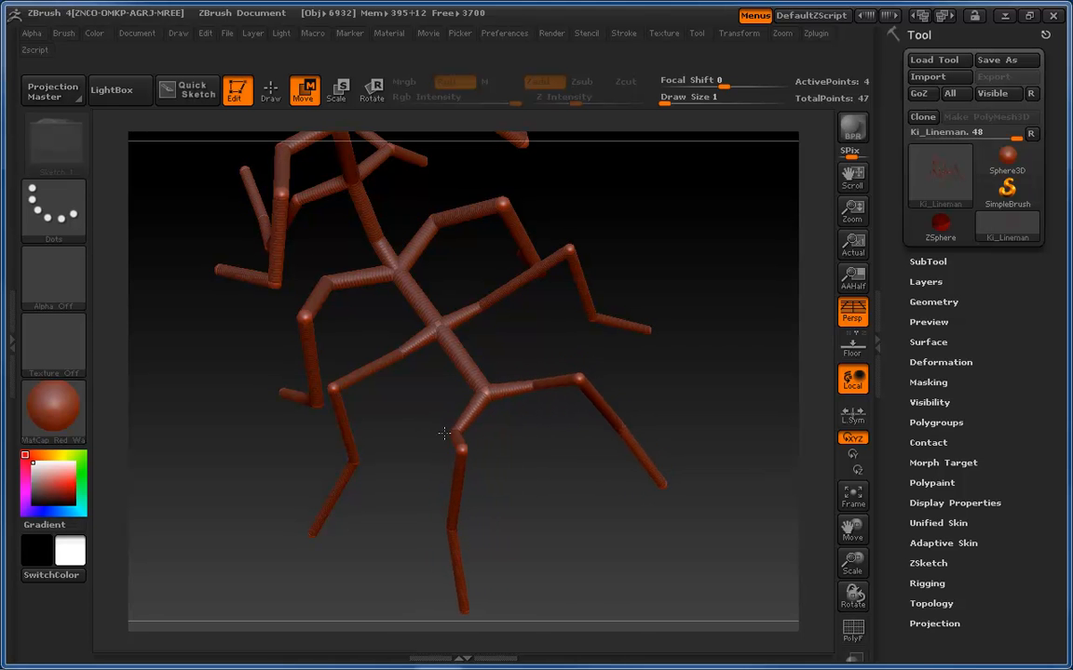
{"action": "left_click_drag", "start_coordinate": [510, 449], "coordinate": [606, 440]}
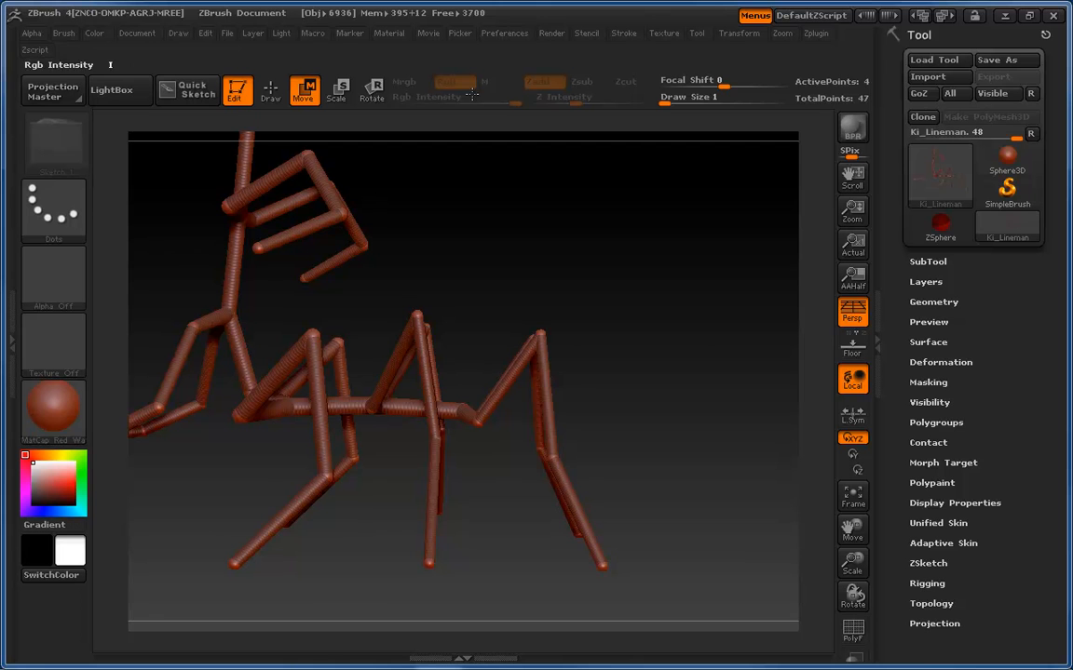
{"action": "mouse_move", "coordinate": [540, 337]}
{"action": "left_mouse_down"}
{"action": "mouse_move", "coordinate": [529, 355]}
{"action": "mouse_move", "coordinate": [545, 350]}
{"action": "left_mouse_up"}
{"action": "left_click_drag", "start_coordinate": [554, 457], "coordinate": [540, 466]}
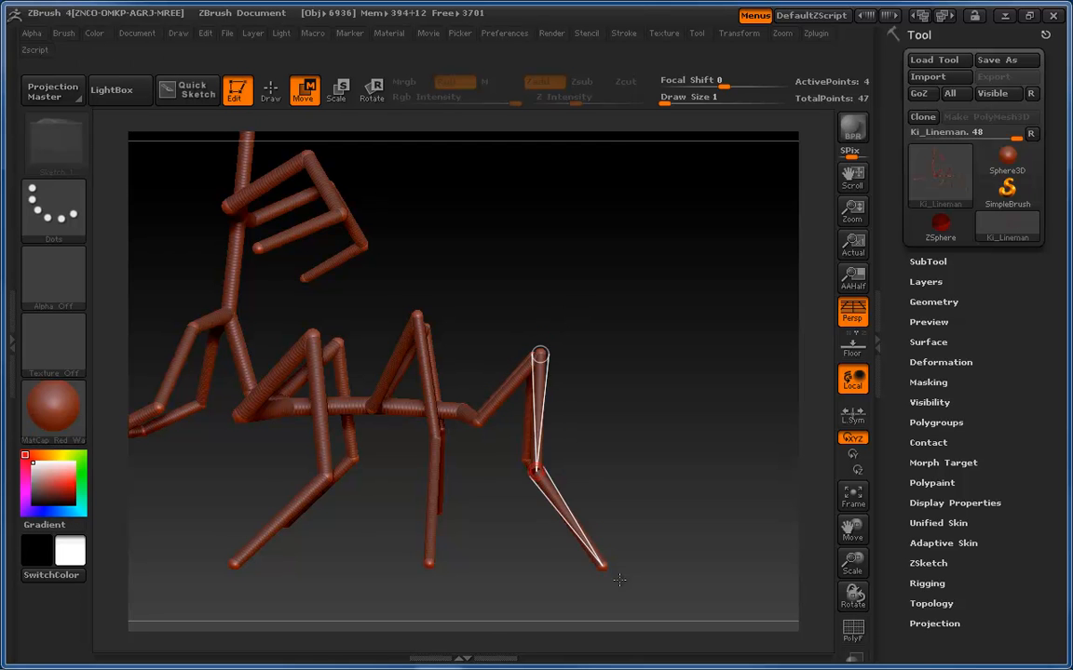
{"action": "left_click_drag", "start_coordinate": [605, 566], "coordinate": [571, 556]}
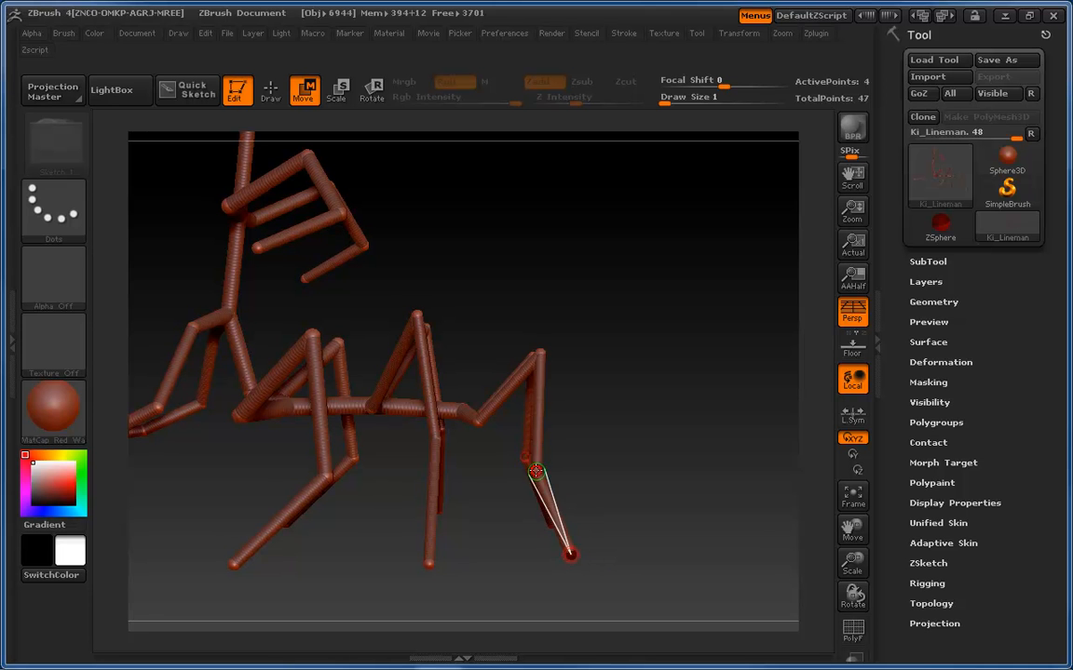
{"action": "left_click_drag", "start_coordinate": [541, 354], "coordinate": [556, 371]}
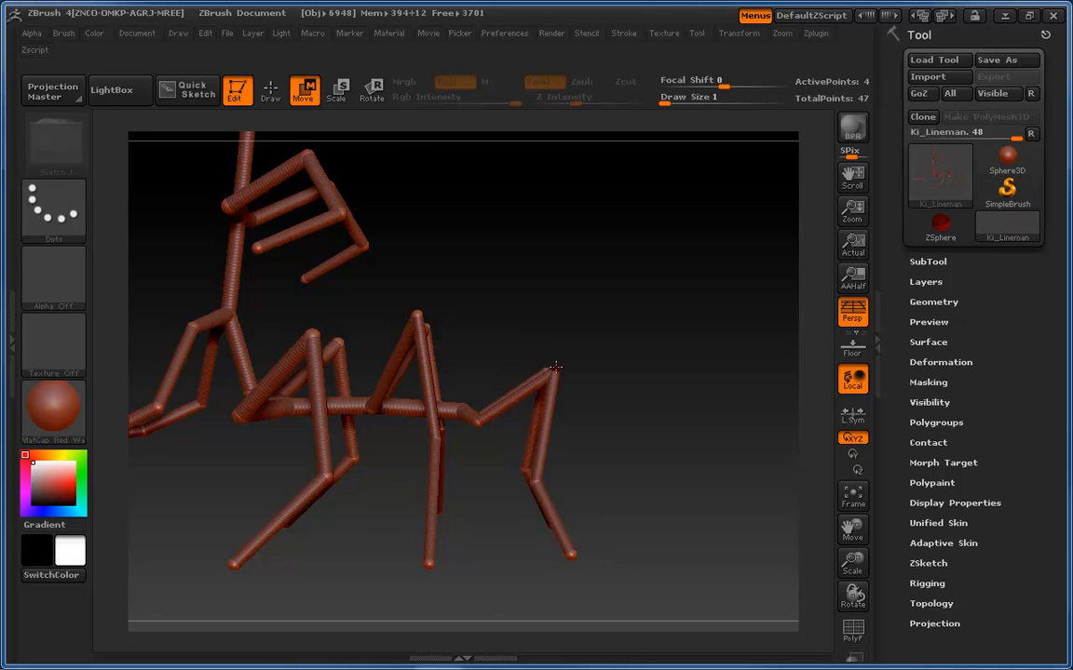
Inspect the pose of the whole rig from several angles.
{"action": "left_click_drag", "start_coordinate": [472, 297], "coordinate": [649, 286]}
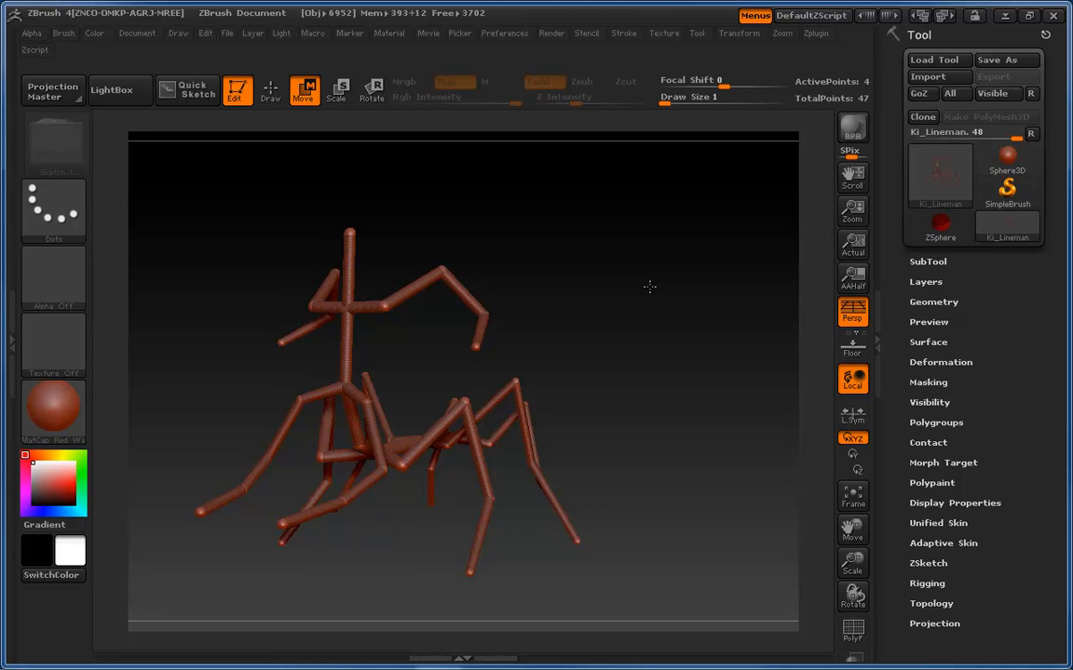
{"action": "left_click_drag", "start_coordinate": [650, 291], "coordinate": [601, 343]}
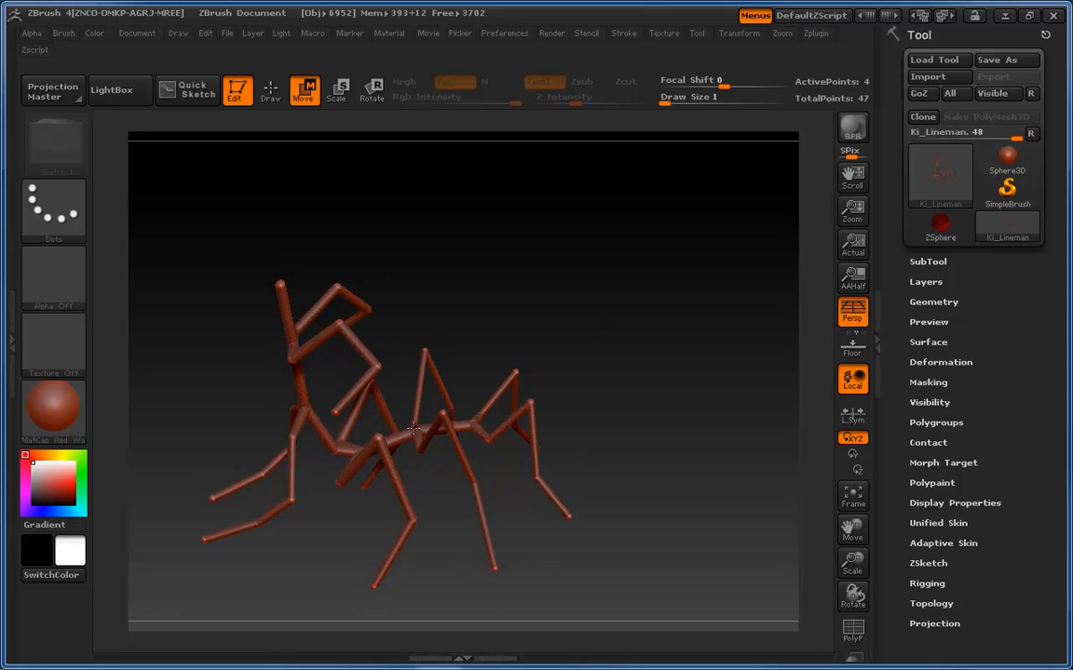
{"action": "left_click_drag", "start_coordinate": [527, 322], "coordinate": [598, 408]}
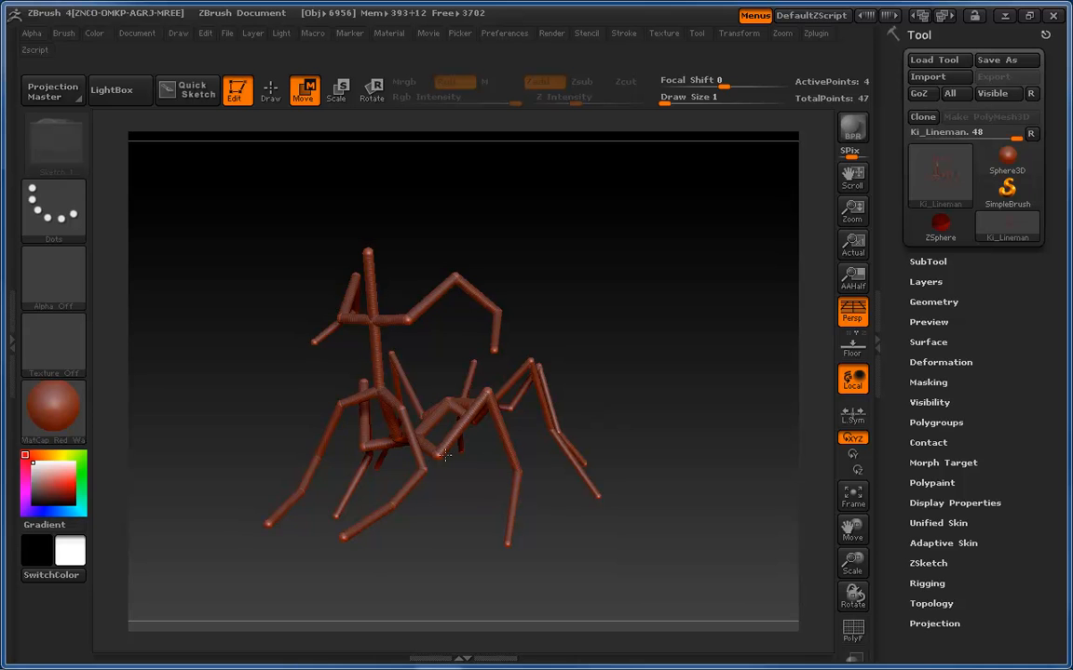
Pull the lower arms' wrists and hands in toward the torso to shorten those arms.
{"action": "mouse_move", "coordinate": [421, 471]}
{"action": "left_mouse_down"}
{"action": "mouse_move", "coordinate": [424, 439]}
{"action": "mouse_move", "coordinate": [425, 500]}
{"action": "mouse_move", "coordinate": [412, 524]}
{"action": "mouse_move", "coordinate": [389, 490]}
{"action": "mouse_move", "coordinate": [409, 478]}
{"action": "left_mouse_up"}
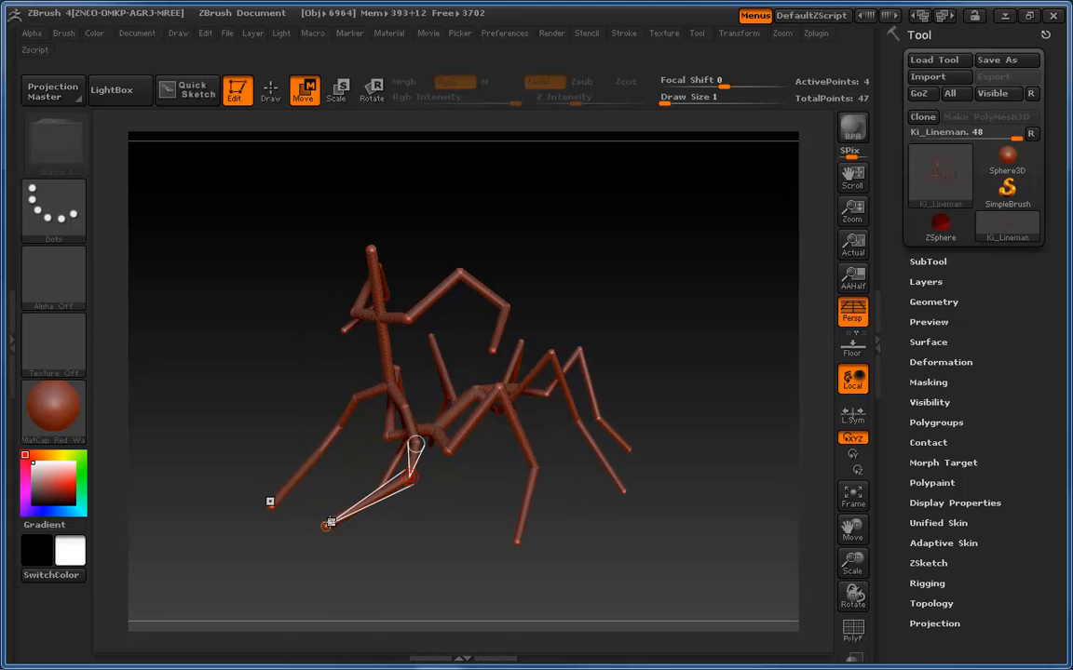
{"action": "left_click_drag", "start_coordinate": [330, 523], "coordinate": [395, 505]}
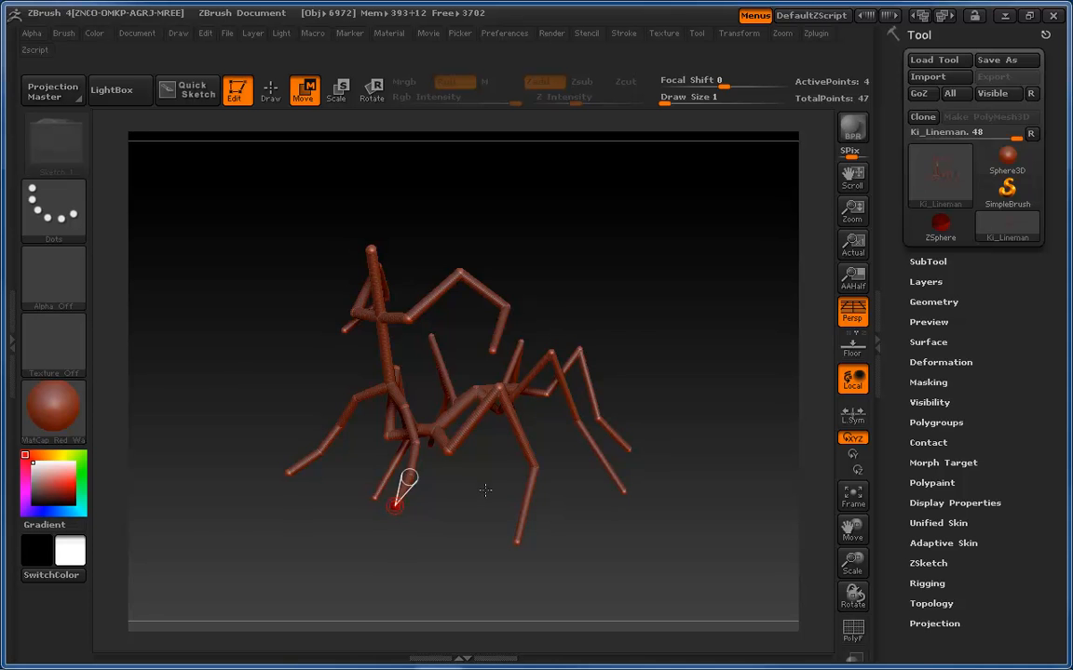
{"action": "left_click_drag", "start_coordinate": [485, 490], "coordinate": [437, 461]}
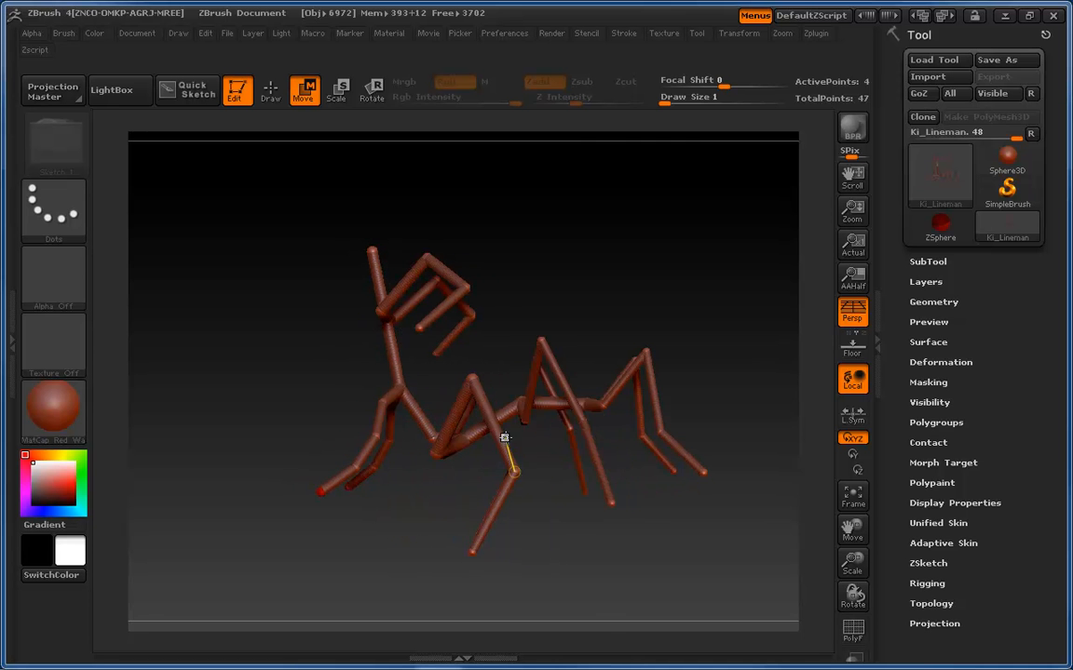
{"action": "left_click_drag", "start_coordinate": [424, 498], "coordinate": [533, 545]}
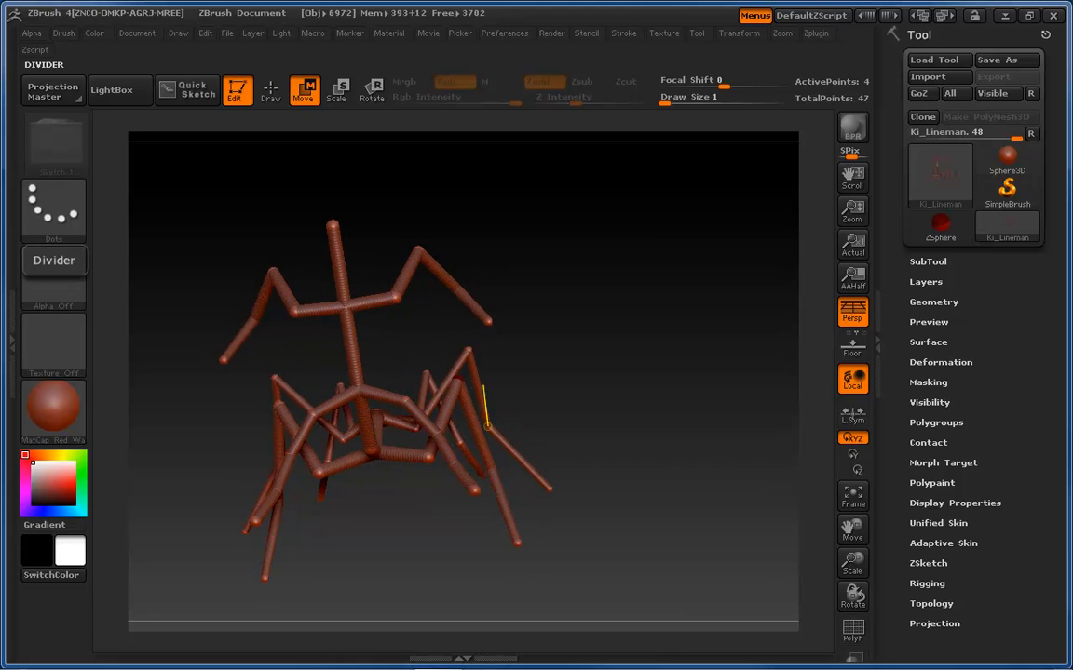
Switch to the browser and compare the Ki Lineman reference artwork with the rig by placing its reduced window over the modelling view.
{"action": "key", "text": "alt+Tab"}
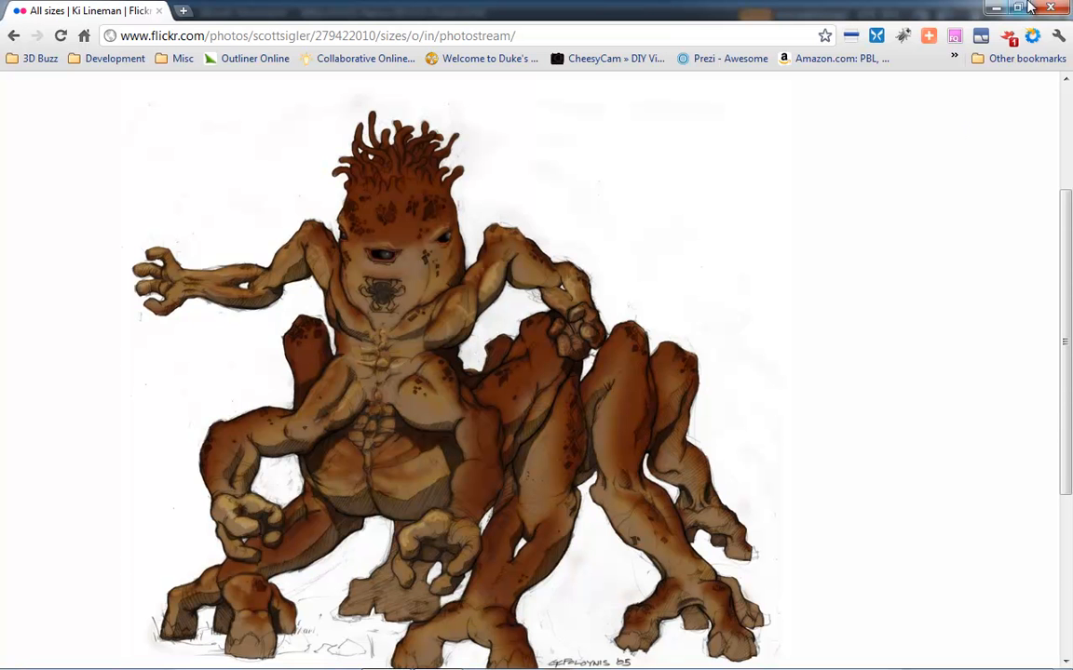
{"action": "double_click", "coordinate": [952, 14]}
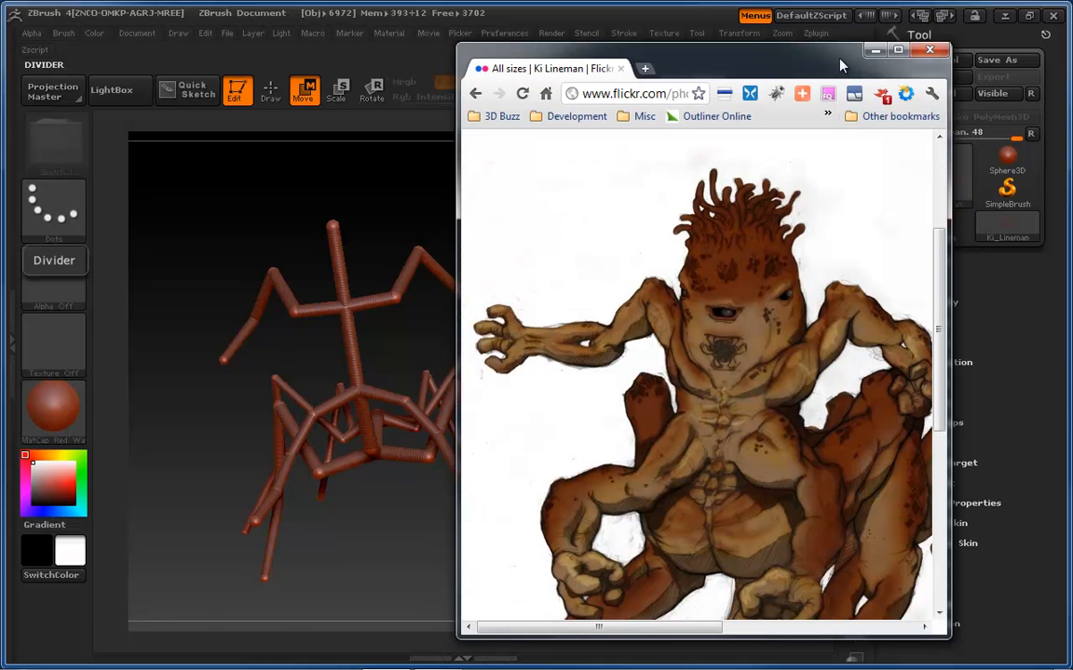
{"action": "left_click_drag", "start_coordinate": [839, 59], "coordinate": [437, 216]}
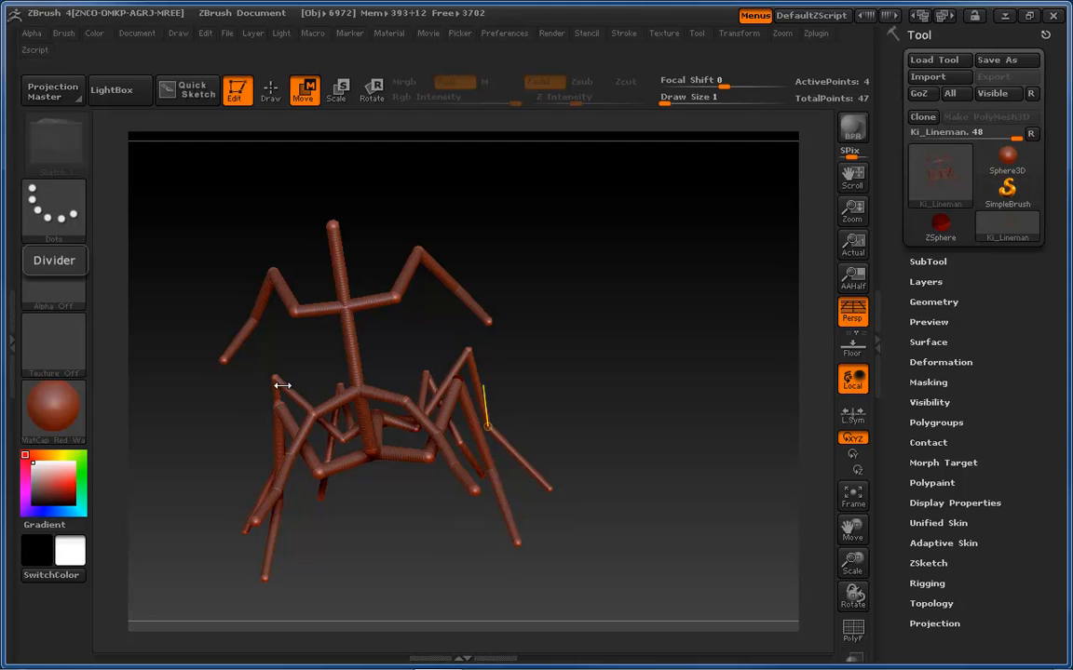
Scale down the lower arms' joints to make the limbs thinner, checking their thickness from several angles.
{"action": "left_click_drag", "start_coordinate": [563, 421], "coordinate": [541, 434]}
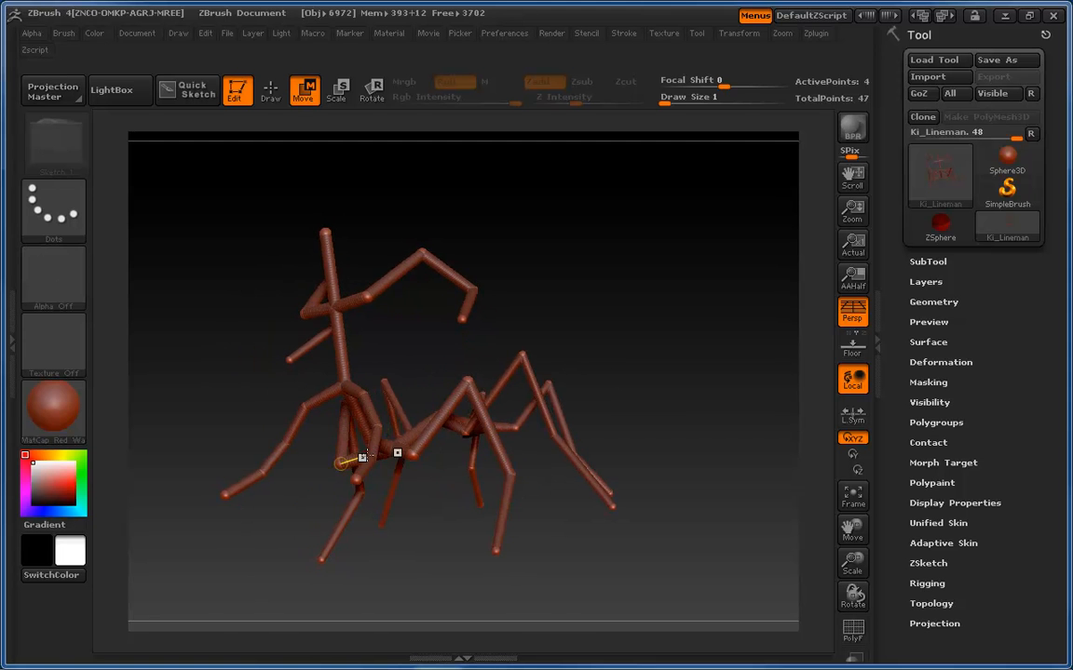
{"action": "key", "text": "e"}
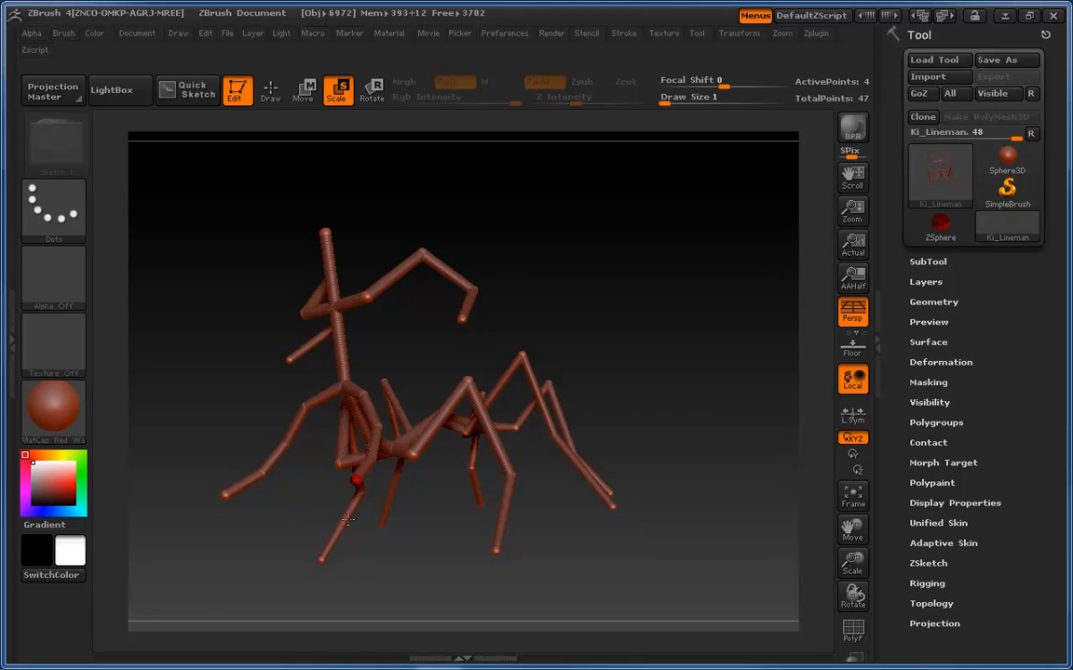
{"action": "left_click_drag", "start_coordinate": [415, 541], "coordinate": [387, 565]}
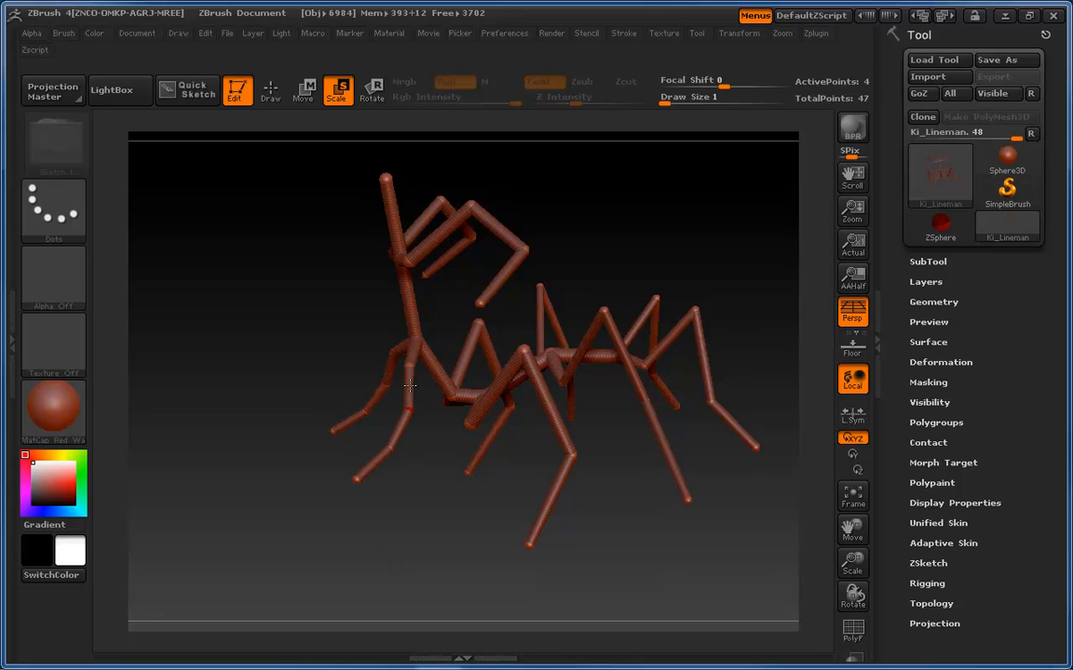
{"action": "left_click_drag", "start_coordinate": [411, 363], "coordinate": [658, 347]}
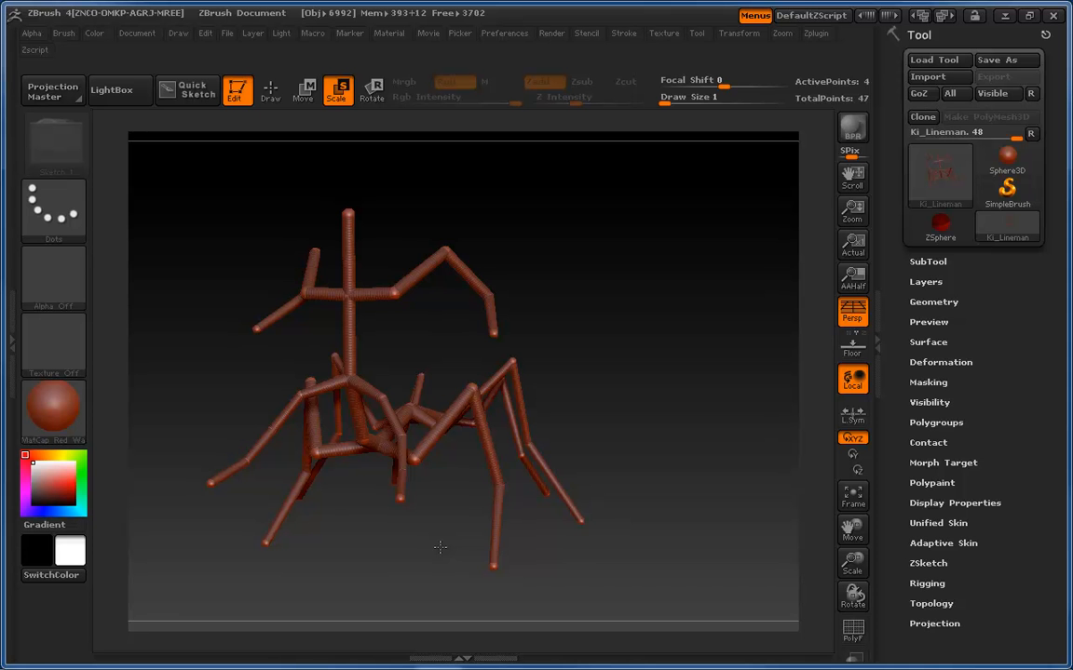
{"action": "left_click_drag", "start_coordinate": [599, 358], "coordinate": [640, 334]}
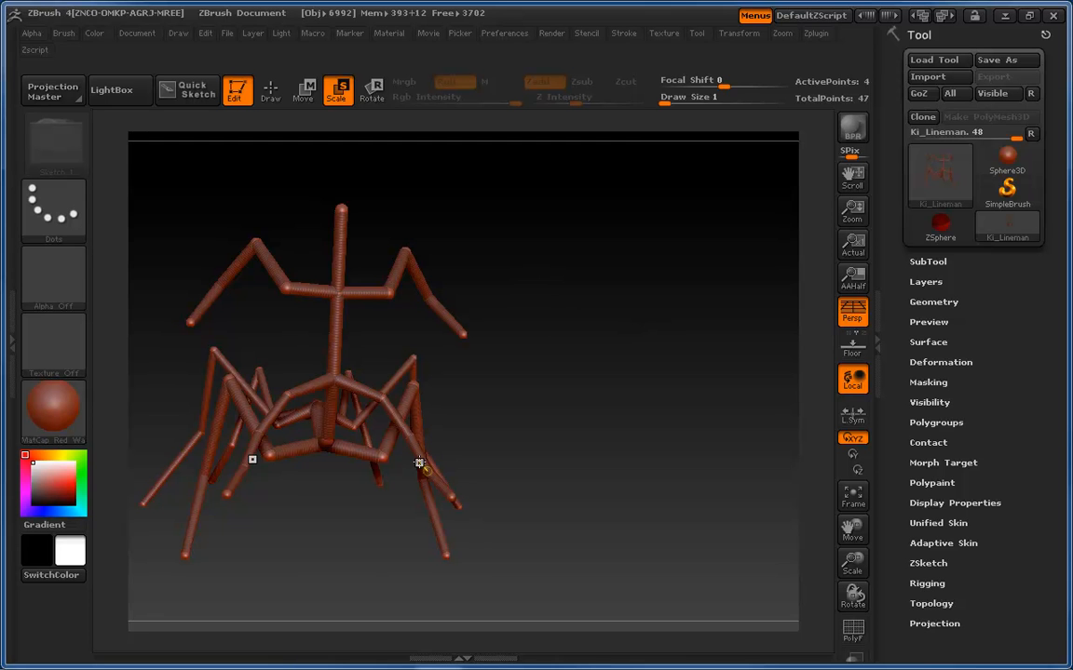
{"action": "left_click_drag", "start_coordinate": [462, 445], "coordinate": [347, 368]}
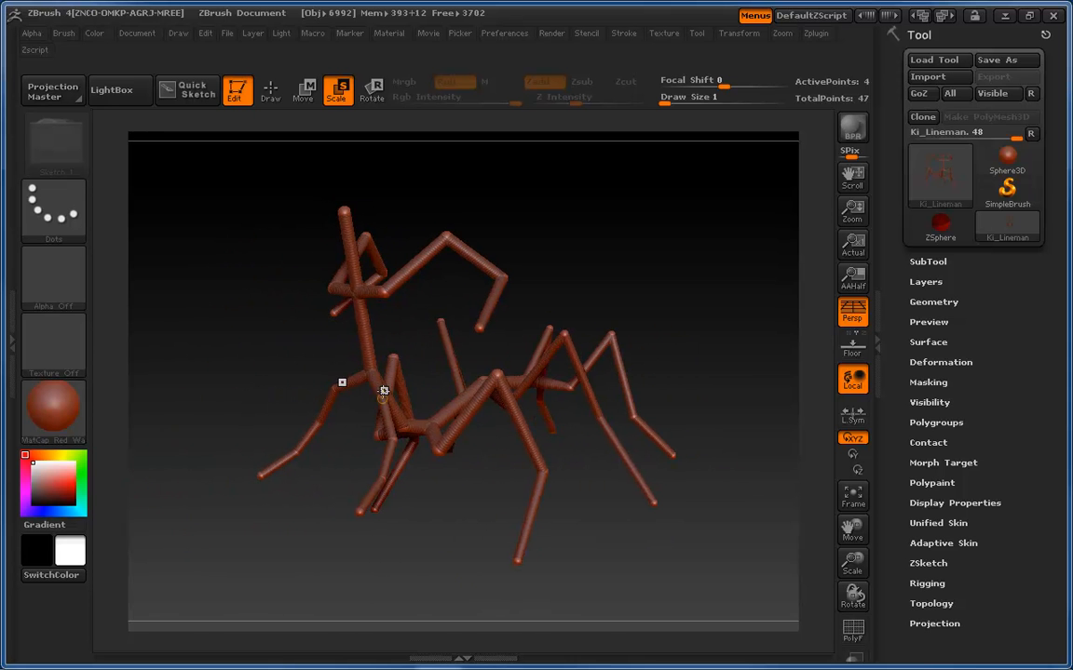
{"action": "left_click_drag", "start_coordinate": [392, 524], "coordinate": [435, 540]}
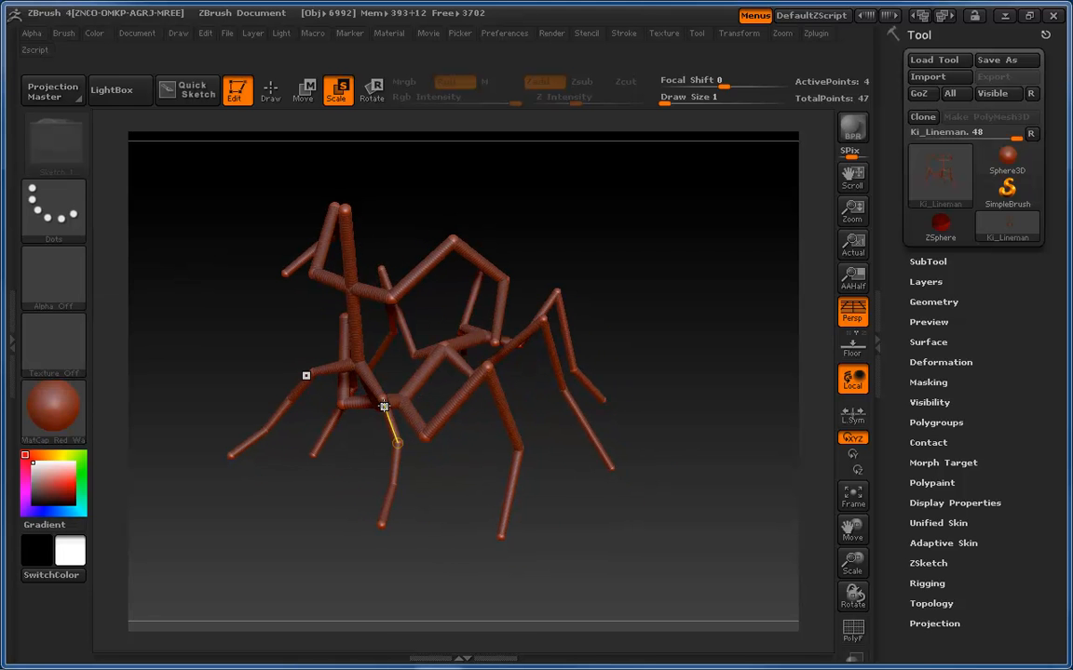
{"action": "left_click_drag", "start_coordinate": [433, 507], "coordinate": [470, 492]}
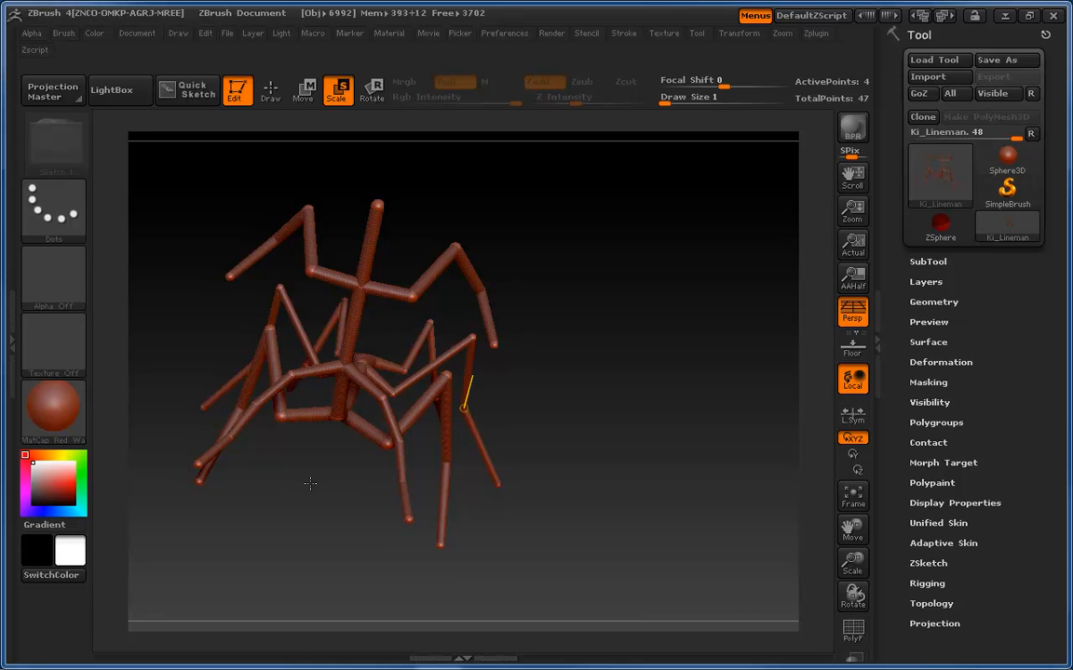
{"action": "left_click_drag", "start_coordinate": [309, 483], "coordinate": [273, 480]}
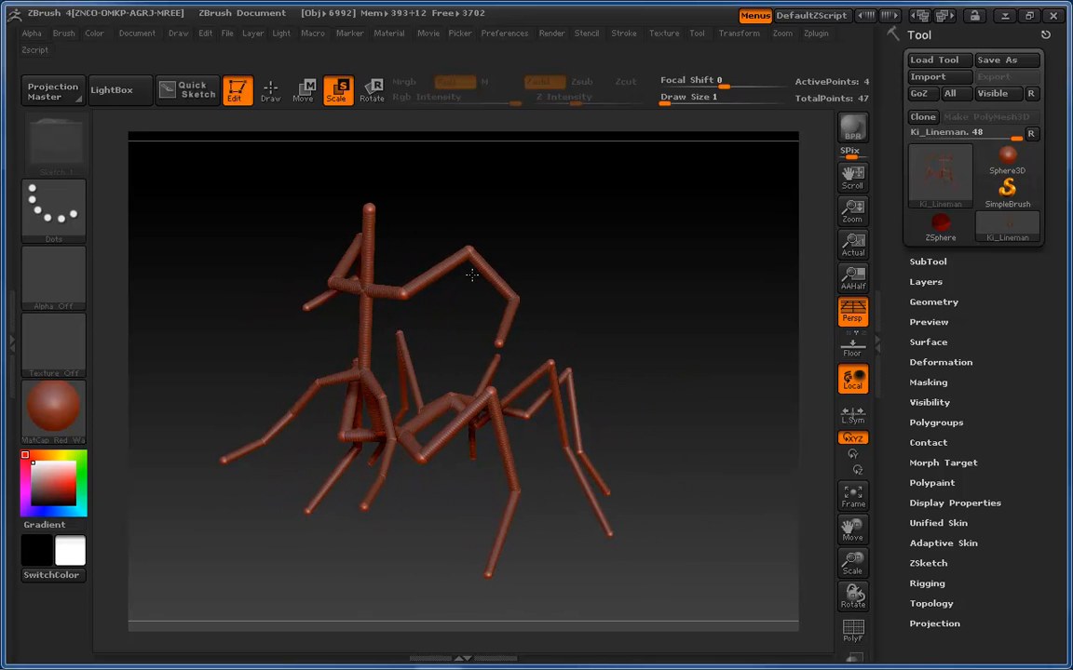
Scale down the upper arms' elbow joints and bring the elbows, wrists and hands inward to shorten the arms.
{"action": "left_click_drag", "start_coordinate": [571, 241], "coordinate": [465, 243]}
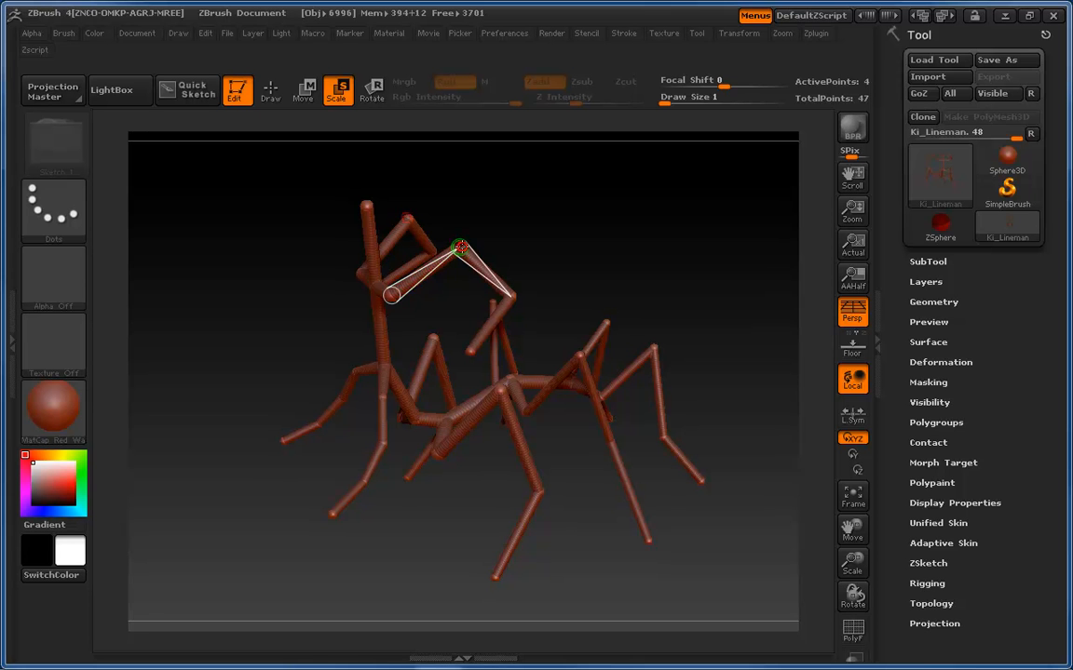
{"action": "mouse_move", "coordinate": [453, 250]}
{"action": "left_mouse_down"}
{"action": "mouse_move", "coordinate": [484, 225]}
{"action": "mouse_move", "coordinate": [472, 241]}
{"action": "left_mouse_up"}
{"action": "left_click", "coordinate": [303, 89]}
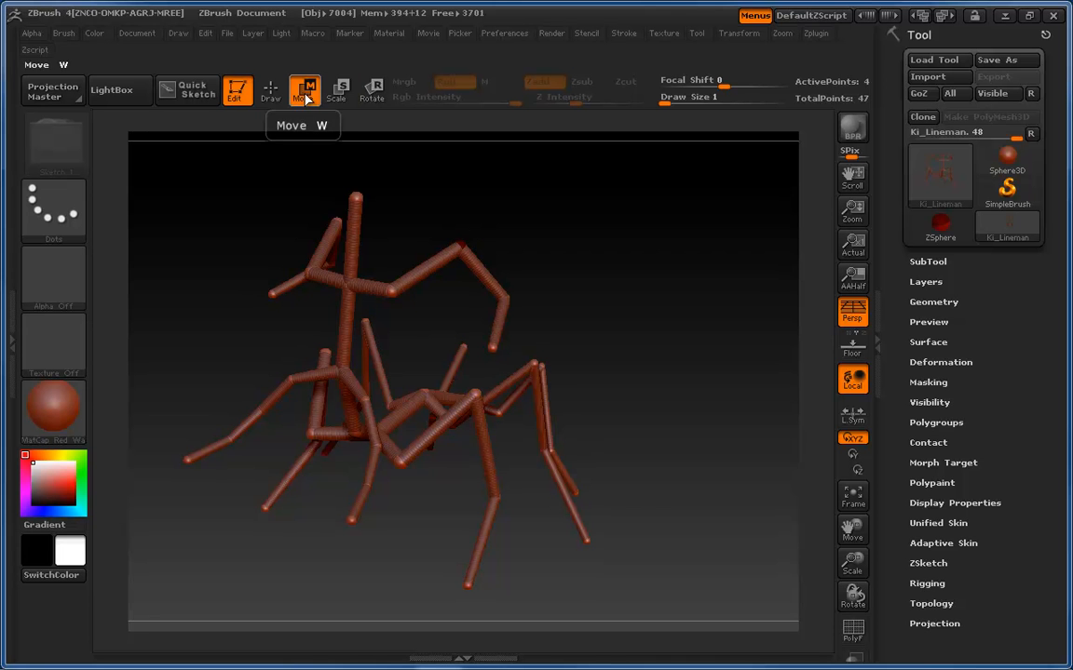
{"action": "left_click_drag", "start_coordinate": [461, 244], "coordinate": [437, 257]}
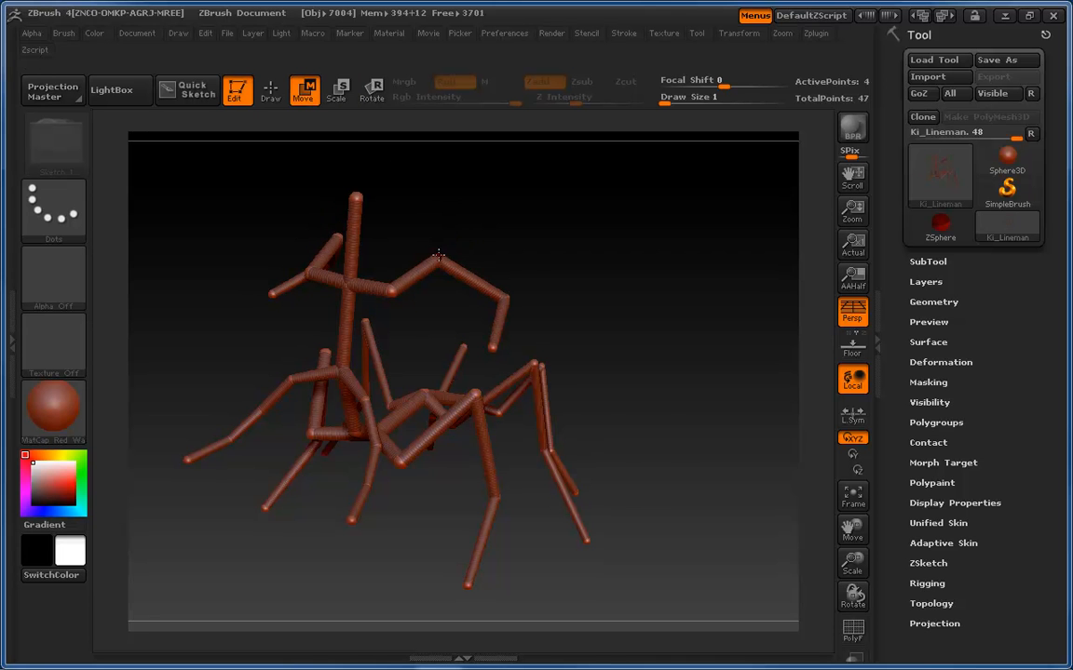
{"action": "left_click_drag", "start_coordinate": [594, 289], "coordinate": [485, 278]}
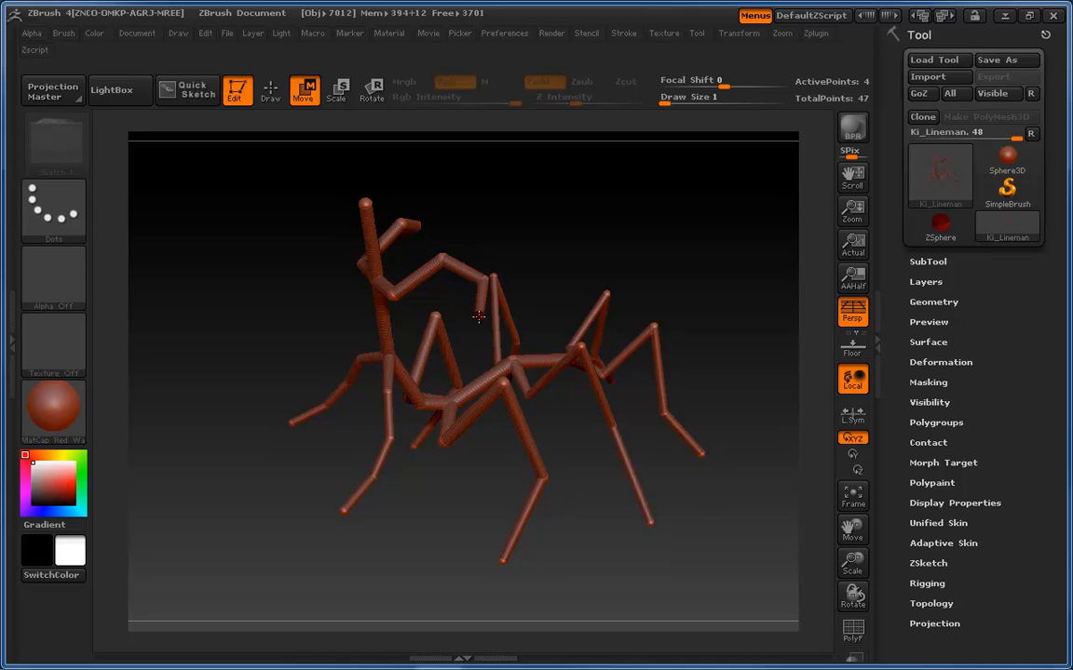
Insert a joint in the torso midway between the upper and lower arms and pull it forward to bend the spine.
{"action": "left_click_drag", "start_coordinate": [546, 256], "coordinate": [527, 355]}
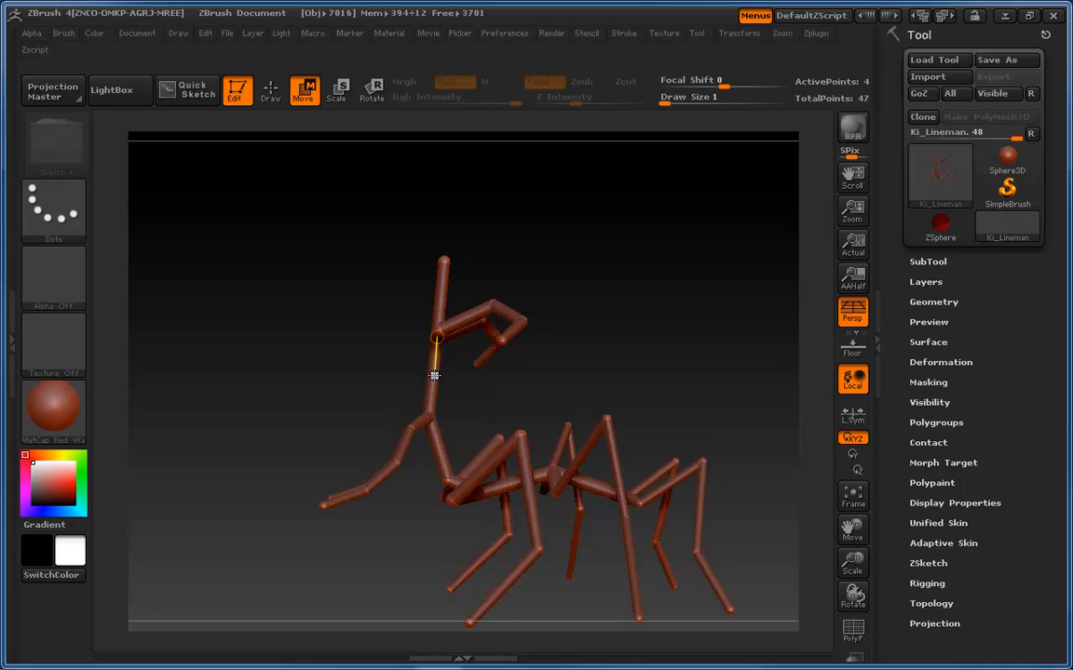
{"action": "key", "text": "q"}
{"action": "left_click", "coordinate": [435, 376]}
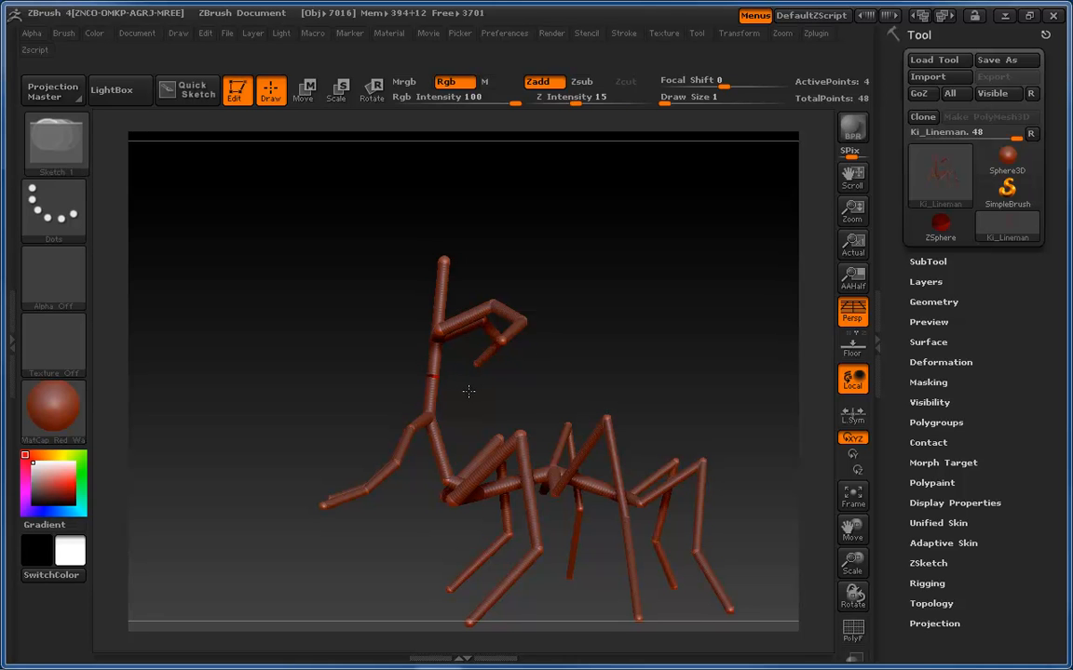
{"action": "mouse_move", "coordinate": [466, 390]}
{"action": "left_mouse_down", "text": "alt"}
{"action": "mouse_move", "coordinate": [481, 471]}
{"action": "mouse_move", "coordinate": [472, 431]}
{"action": "left_mouse_up", "text": "alt"}
{"action": "key", "text": "w"}
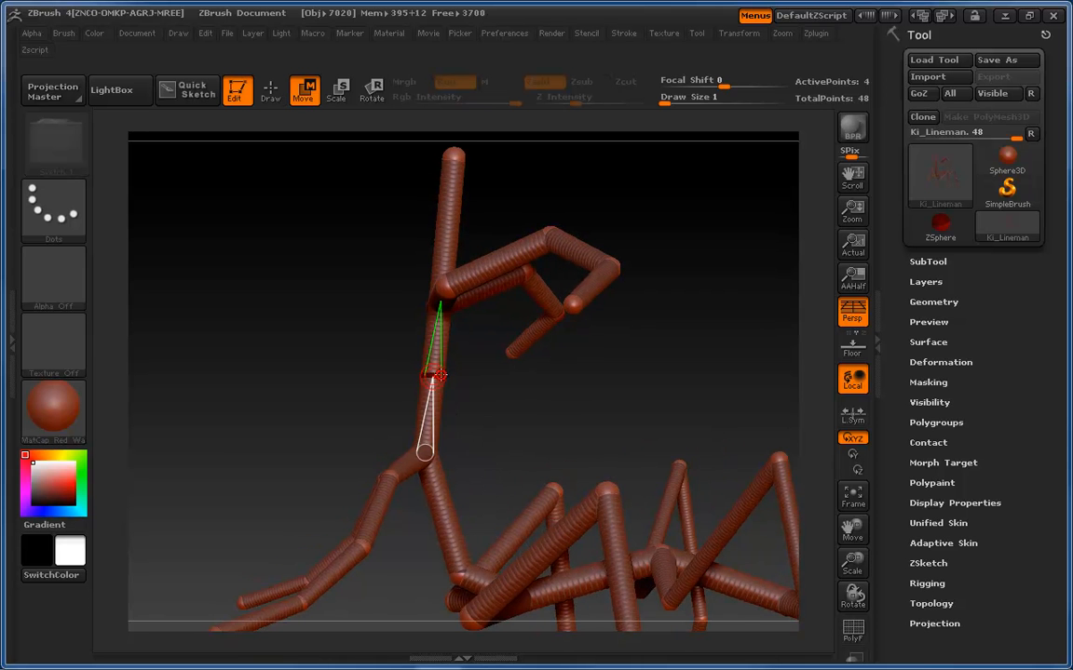
{"action": "left_click_drag", "start_coordinate": [430, 377], "coordinate": [425, 374]}
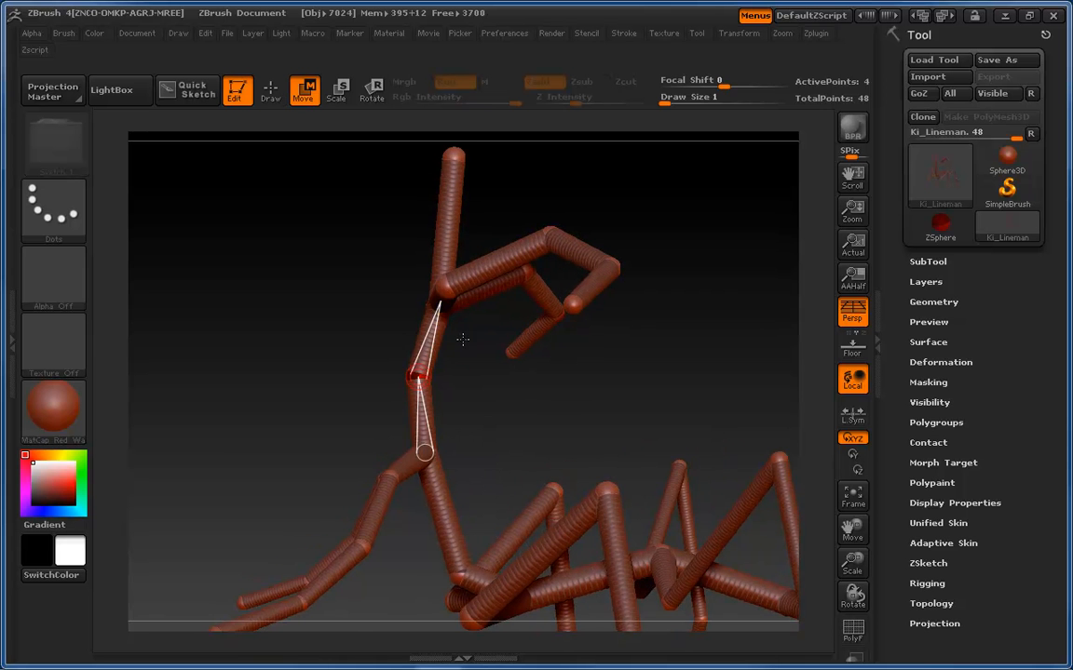
{"action": "left_click_drag", "start_coordinate": [462, 338], "coordinate": [495, 344]}
{"action": "left_click_drag", "start_coordinate": [417, 373], "coordinate": [424, 373]}
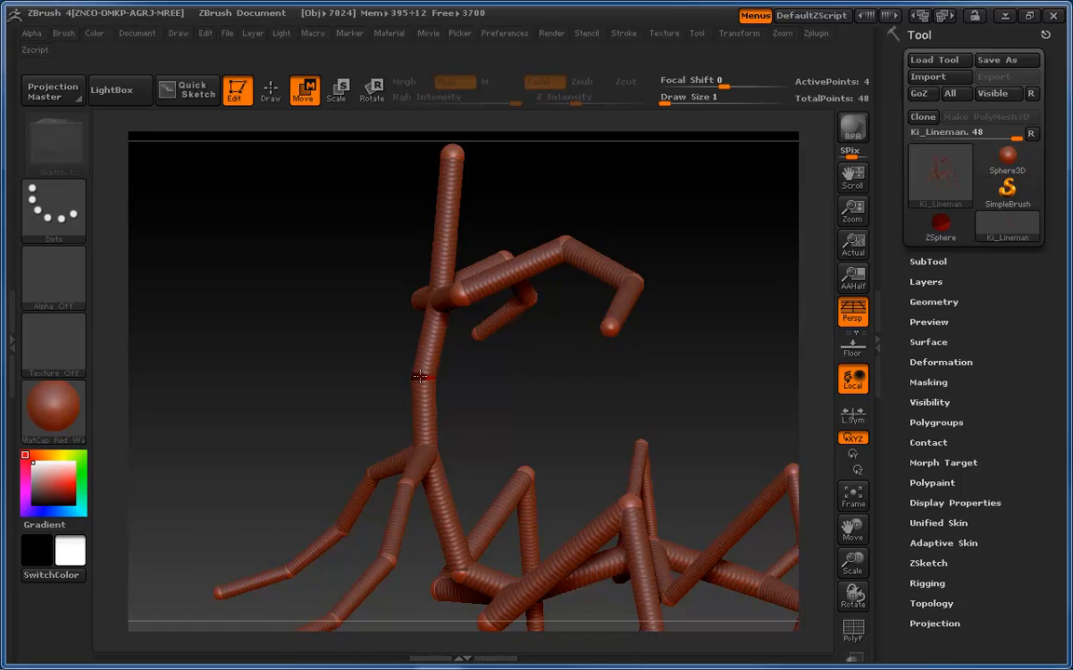
Insert a joint in the spine between the lower arms and the front legs and move it to curve the lower torso.
{"action": "left_click_drag", "start_coordinate": [493, 409], "coordinate": [464, 352]}
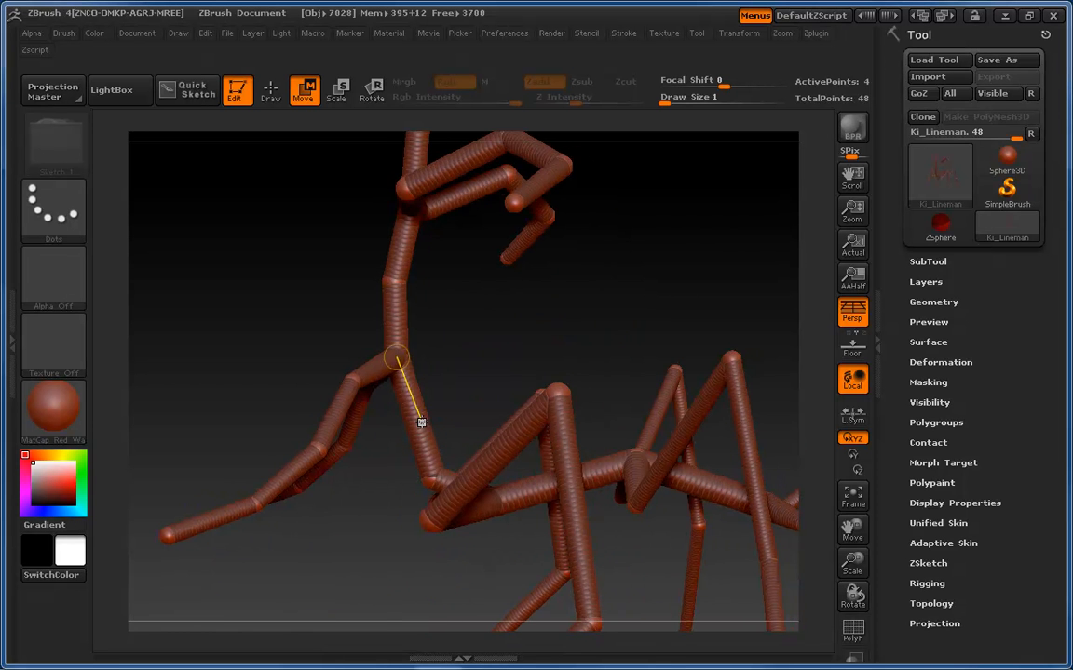
{"action": "key", "text": "q"}
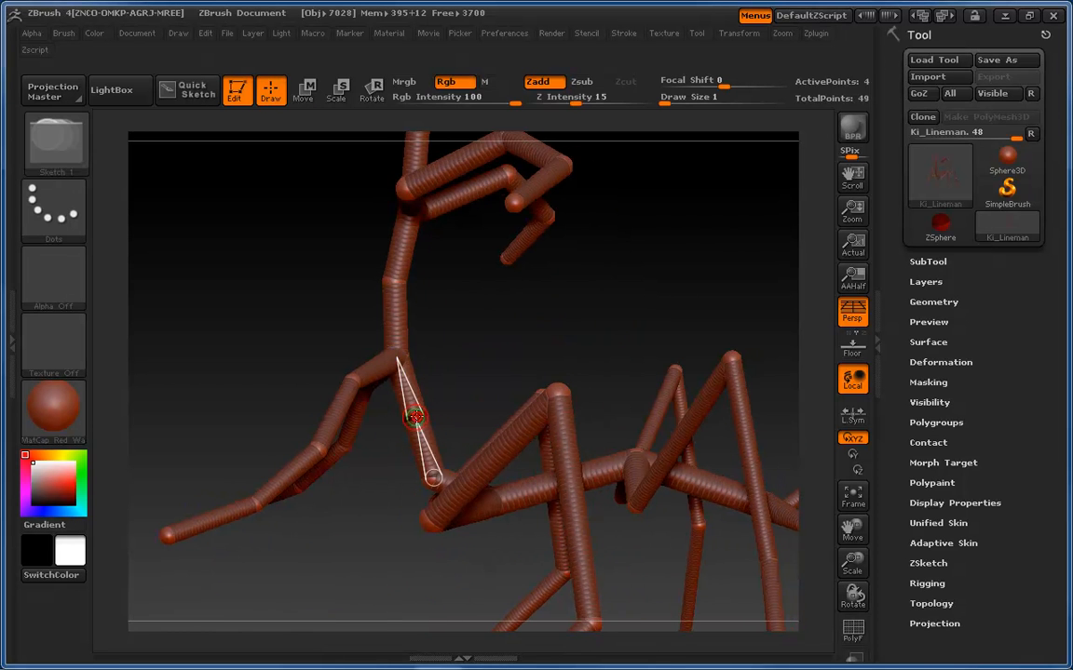
{"action": "key", "text": "w"}
{"action": "left_click_drag", "start_coordinate": [422, 417], "coordinate": [319, 390]}
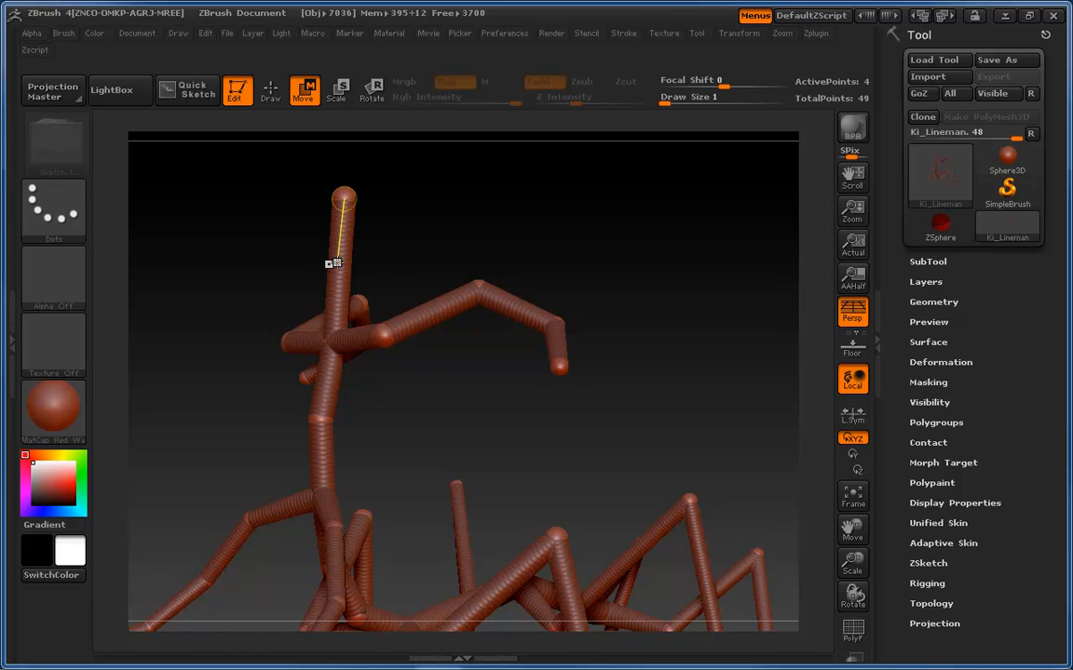
Move the head's end joint forward and slightly down to tilt the head.
{"action": "left_click_drag", "start_coordinate": [416, 199], "coordinate": [316, 217]}
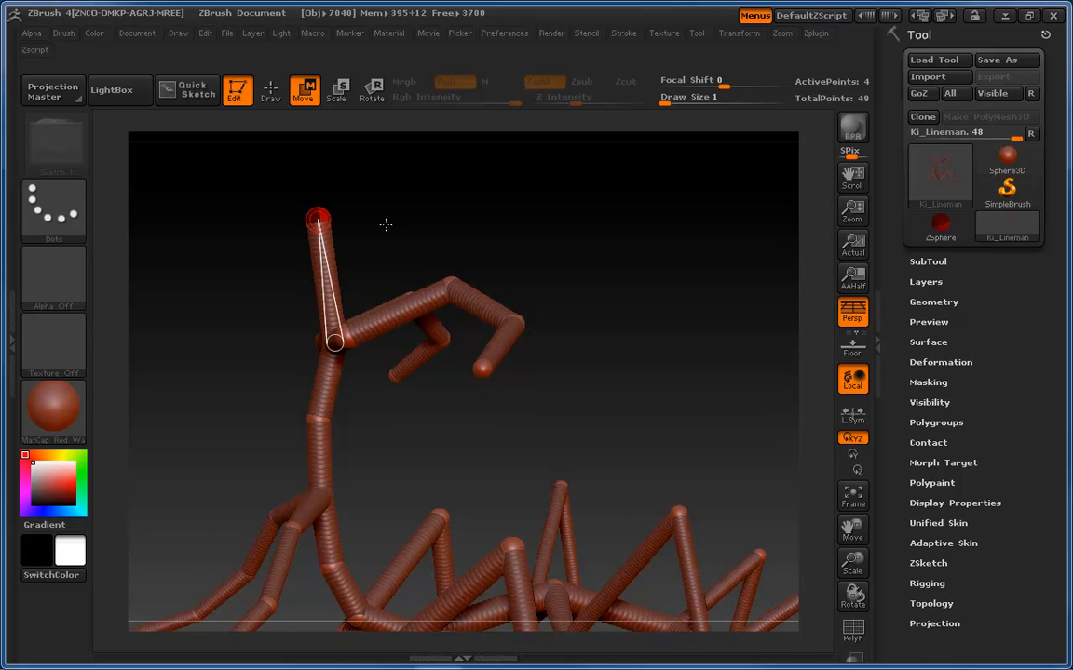
{"action": "left_click_drag", "start_coordinate": [387, 226], "coordinate": [457, 221]}
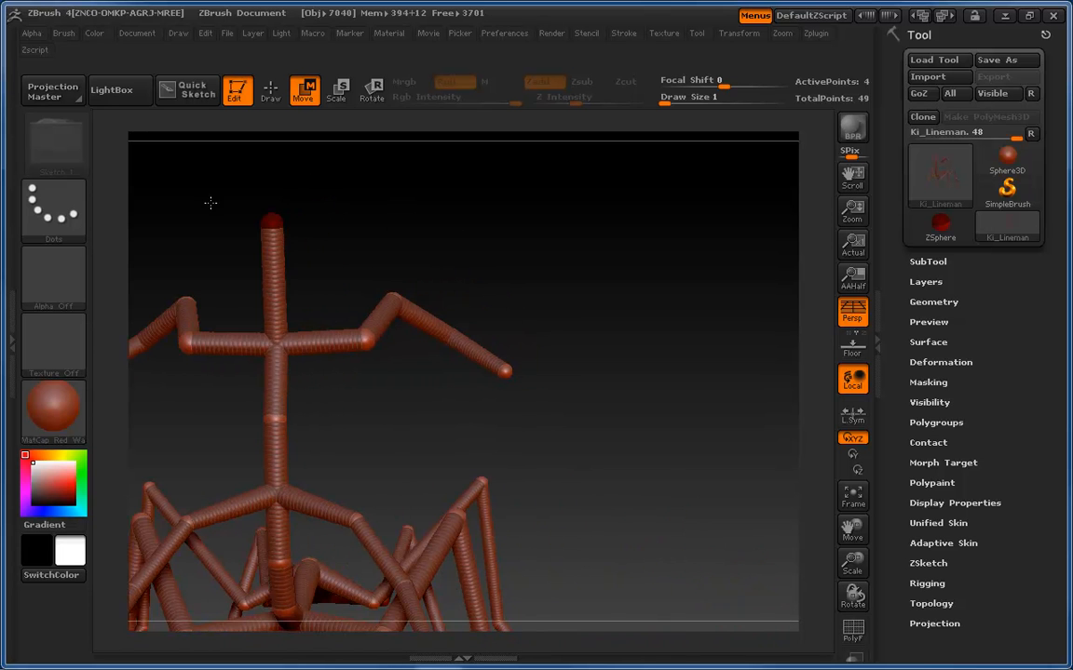
Move the front legs' hip joints inward toward the spine, narrowing the hips symmetrically.
{"action": "left_click_drag", "start_coordinate": [435, 427], "coordinate": [468, 276]}
{"action": "left_click_drag", "start_coordinate": [581, 263], "coordinate": [390, 199]}
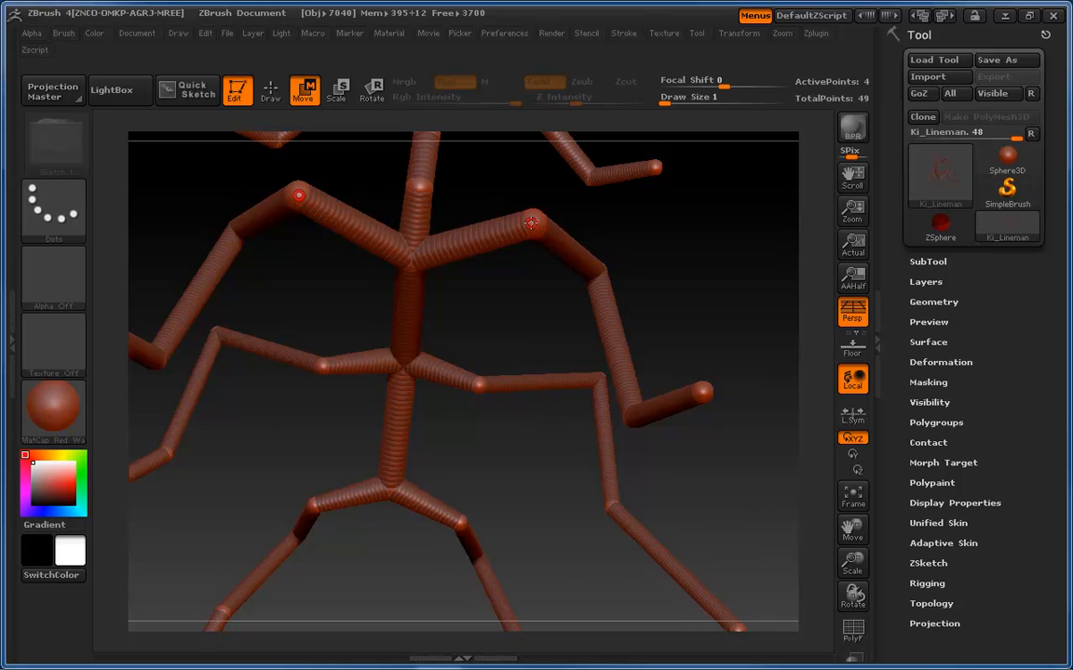
{"action": "left_click_drag", "start_coordinate": [531, 224], "coordinate": [502, 236]}
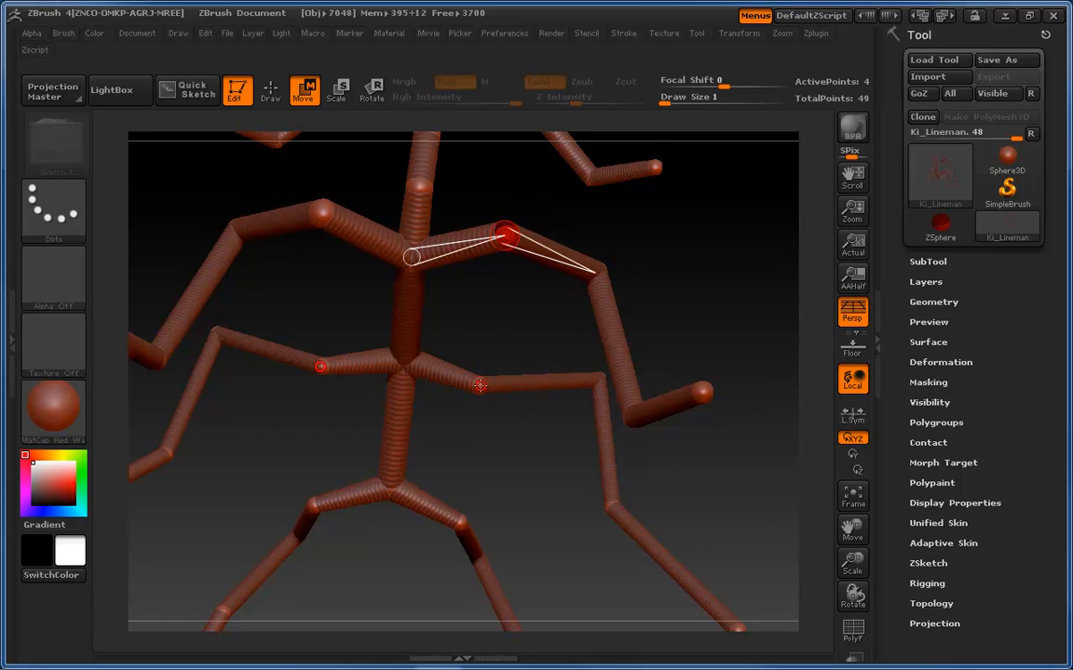
{"action": "left_click_drag", "start_coordinate": [501, 471], "coordinate": [510, 342], "text": "alt"}
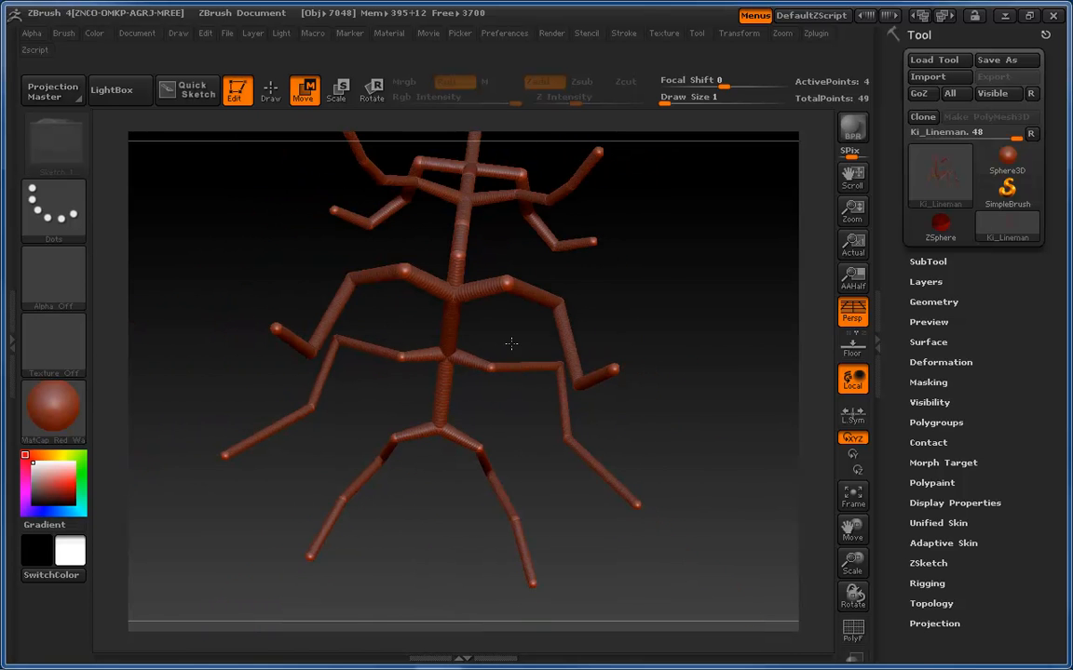
{"action": "left_click_drag", "start_coordinate": [659, 282], "coordinate": [598, 268]}
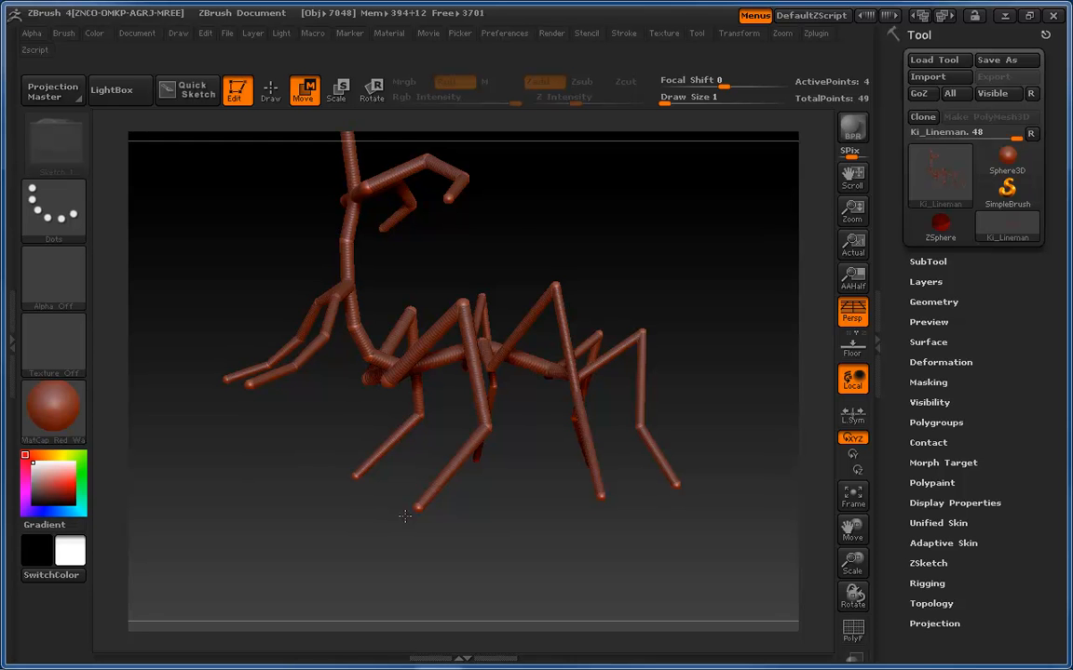
{"action": "left_click_drag", "start_coordinate": [371, 499], "coordinate": [423, 491]}
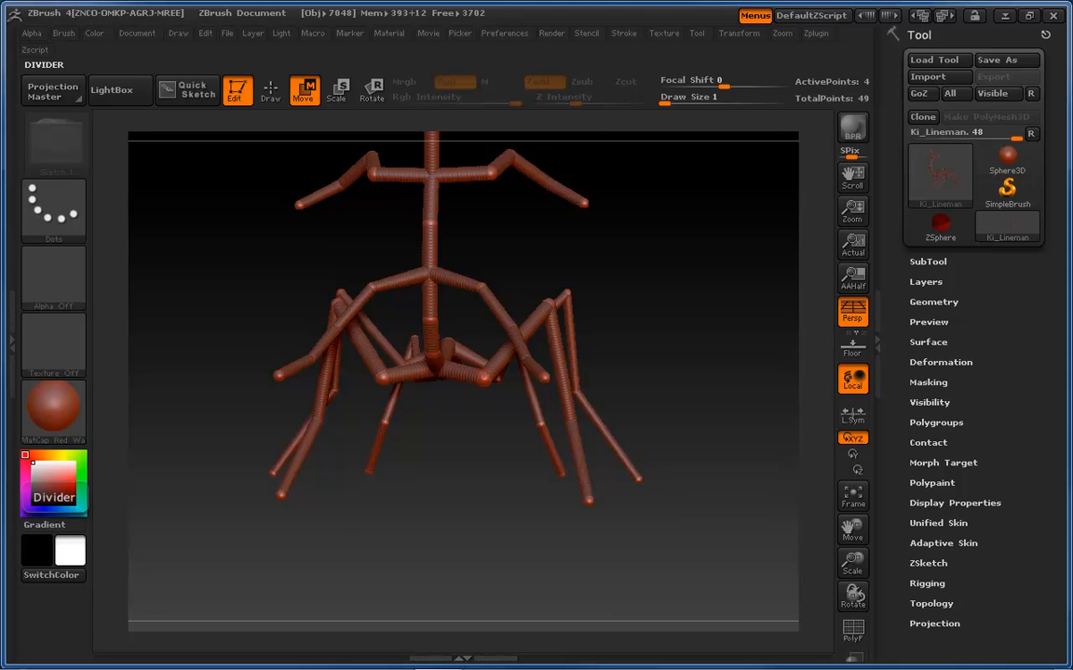
Bring up the Ki Lineman reference artwork in the browser, examine the legs and feet, and return to ZBrush.
{"action": "left_click_drag", "start_coordinate": [0, 9], "coordinate": [506, 0]}
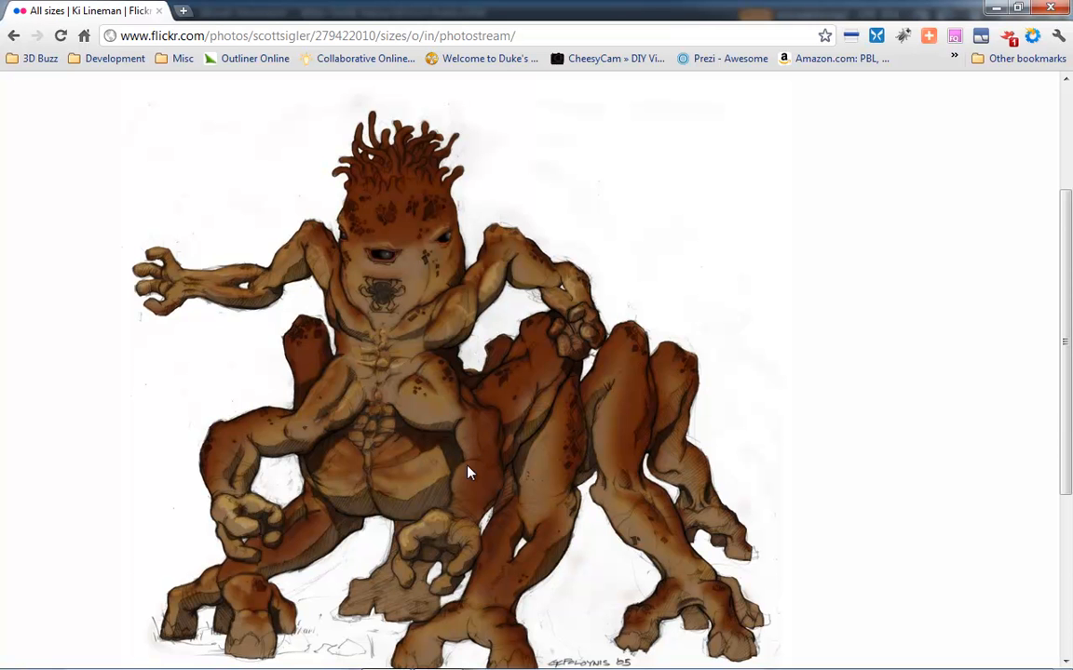
{"action": "double_click", "coordinate": [913, 16]}
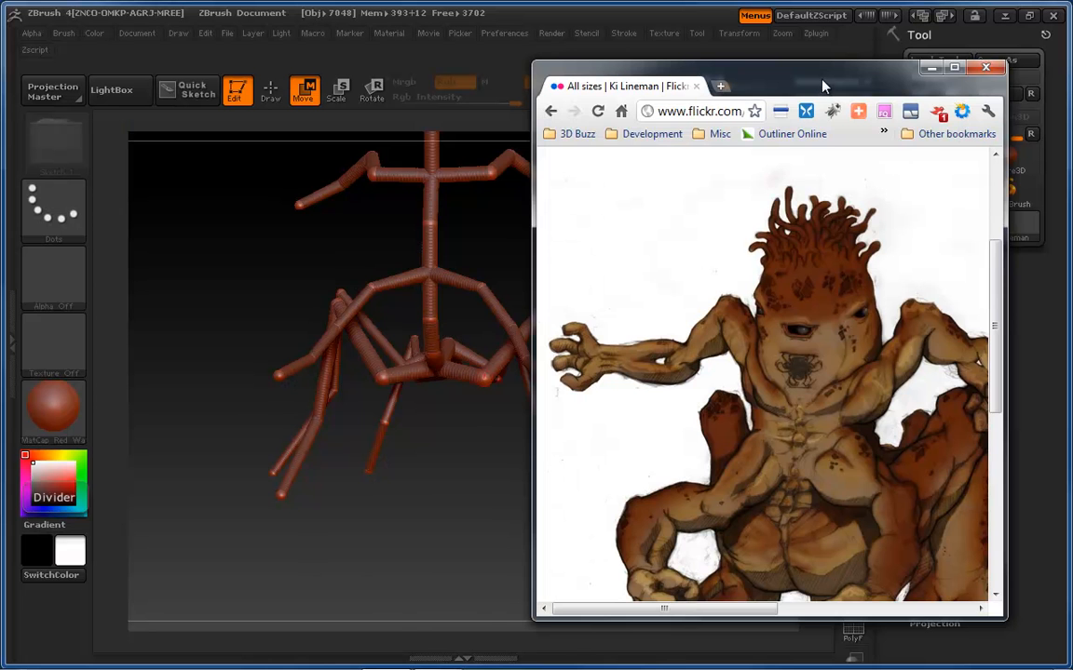
{"action": "left_click_drag", "start_coordinate": [824, 86], "coordinate": [0, 67]}
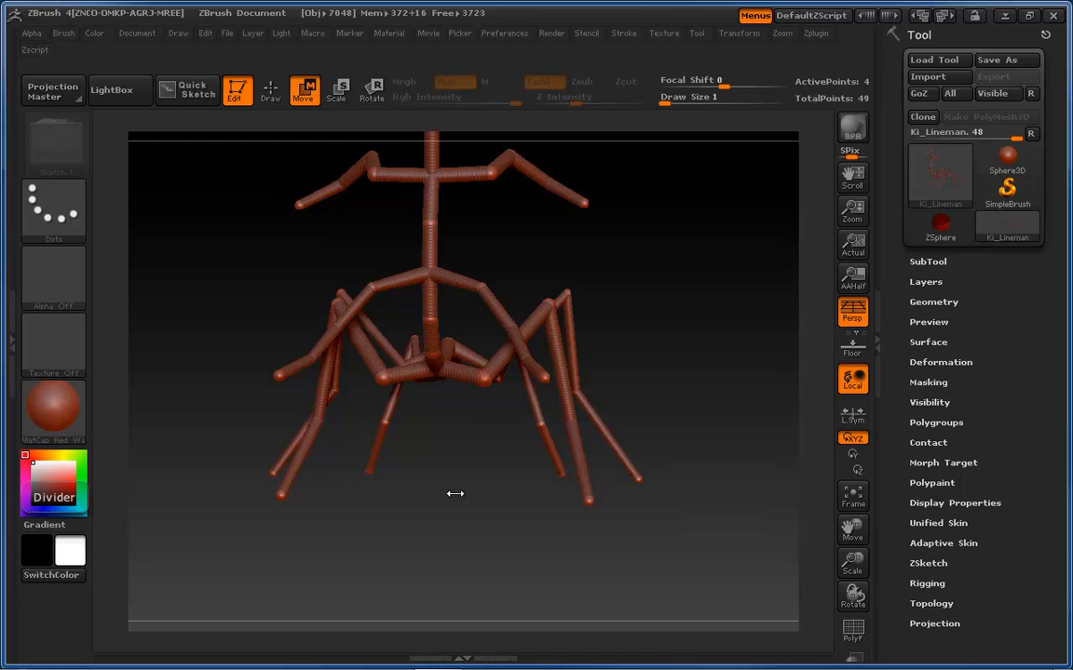
Raise the front legs' knee joints and move the joints below them up and slightly back.
{"action": "left_click_drag", "start_coordinate": [455, 493], "coordinate": [432, 498]}
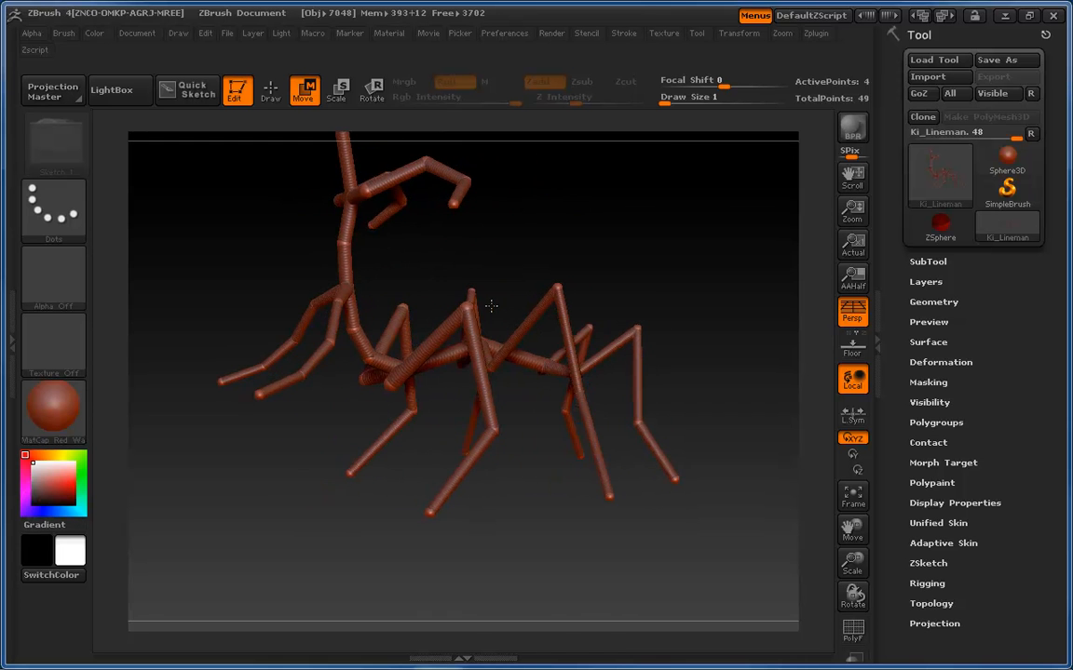
{"action": "left_click_drag", "start_coordinate": [471, 307], "coordinate": [487, 256]}
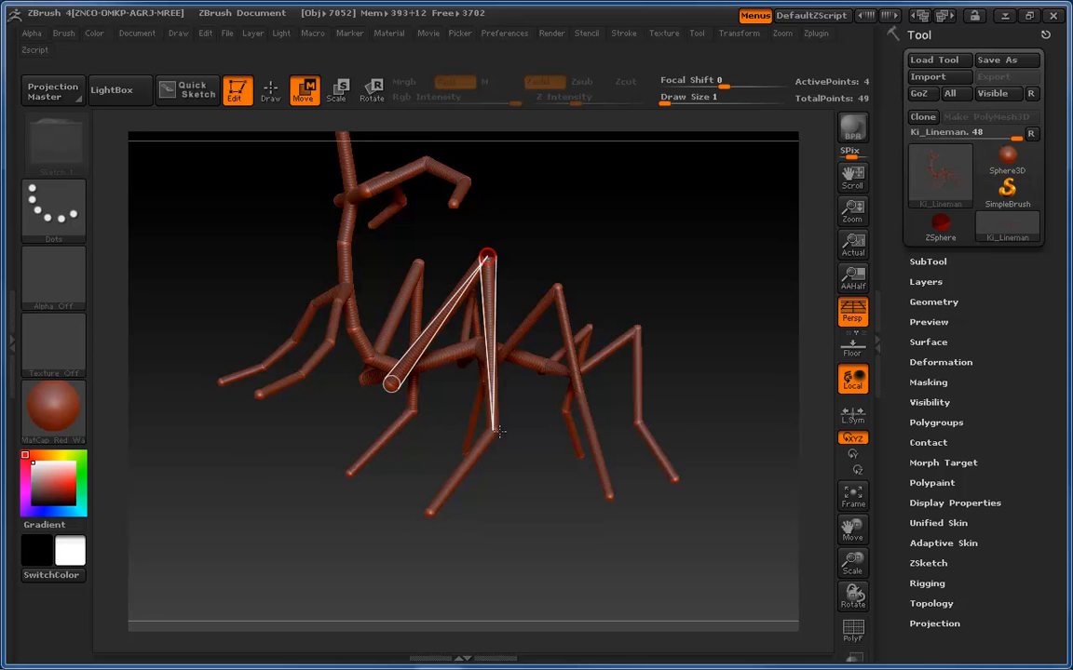
{"action": "left_click_drag", "start_coordinate": [497, 431], "coordinate": [515, 400]}
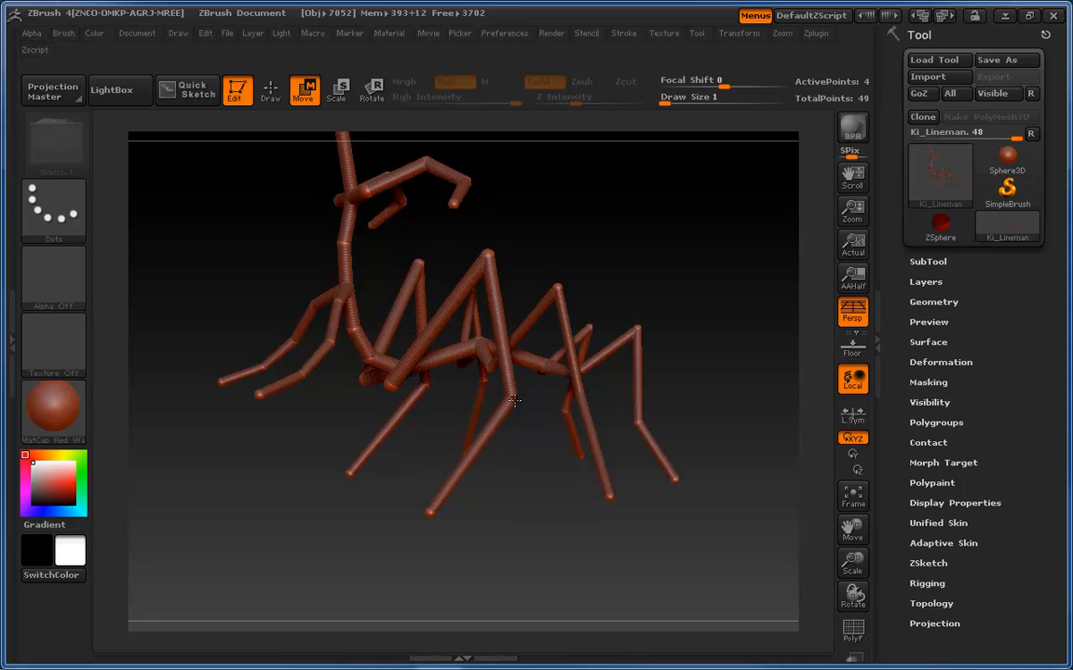
{"action": "left_click_drag", "start_coordinate": [507, 490], "coordinate": [473, 519]}
{"action": "left_click_drag", "start_coordinate": [425, 470], "coordinate": [445, 460]}
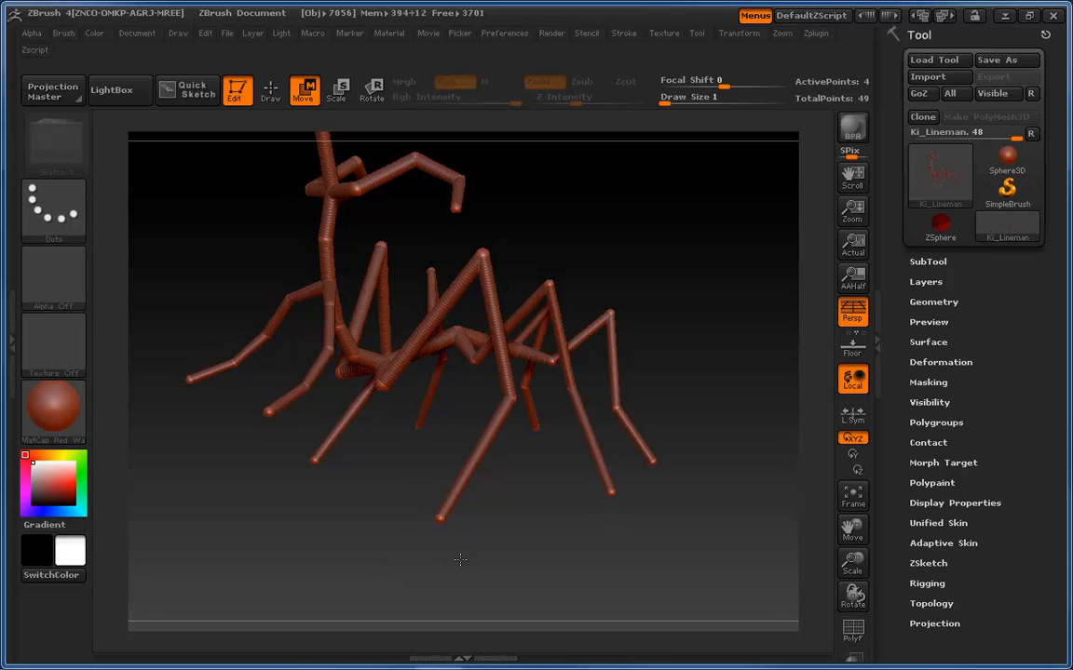
Reposition the middle legs' knee joints and foot ends so the knees stand slightly lower than those of the front legs.
{"action": "left_click_drag", "start_coordinate": [504, 542], "coordinate": [484, 535]}
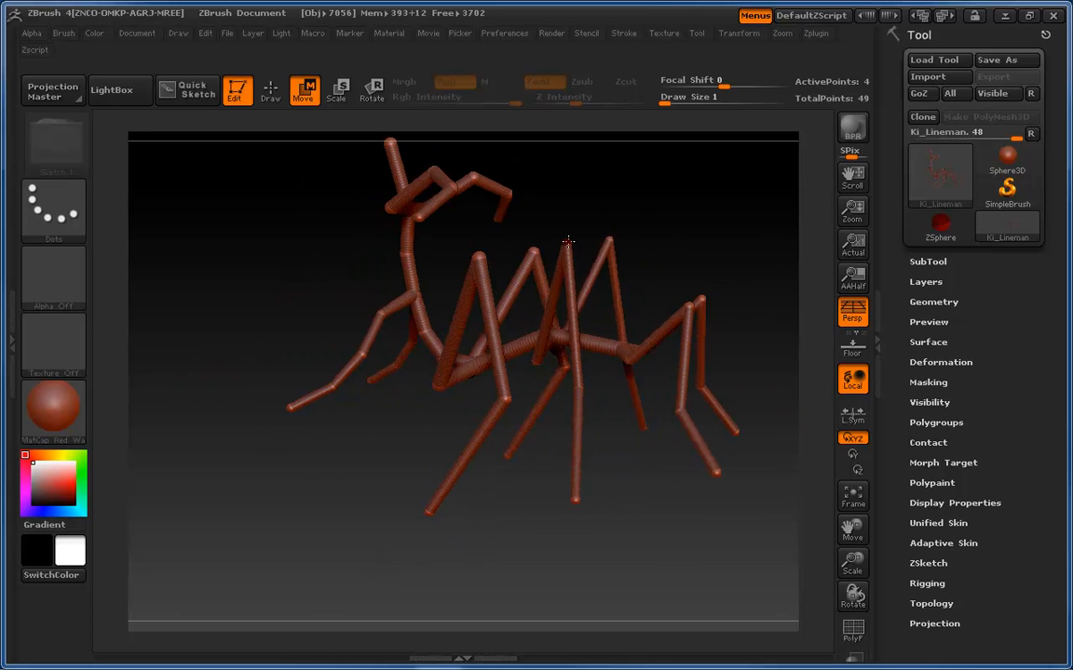
{"action": "left_click_drag", "start_coordinate": [574, 239], "coordinate": [689, 410]}
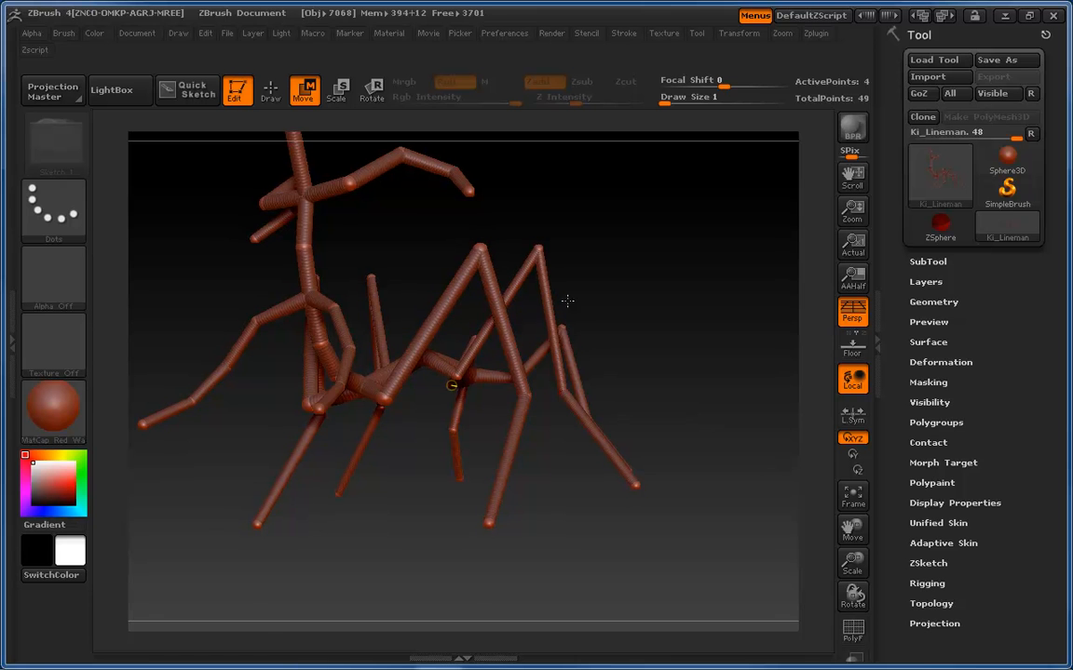
{"action": "left_click_drag", "start_coordinate": [541, 246], "coordinate": [529, 268]}
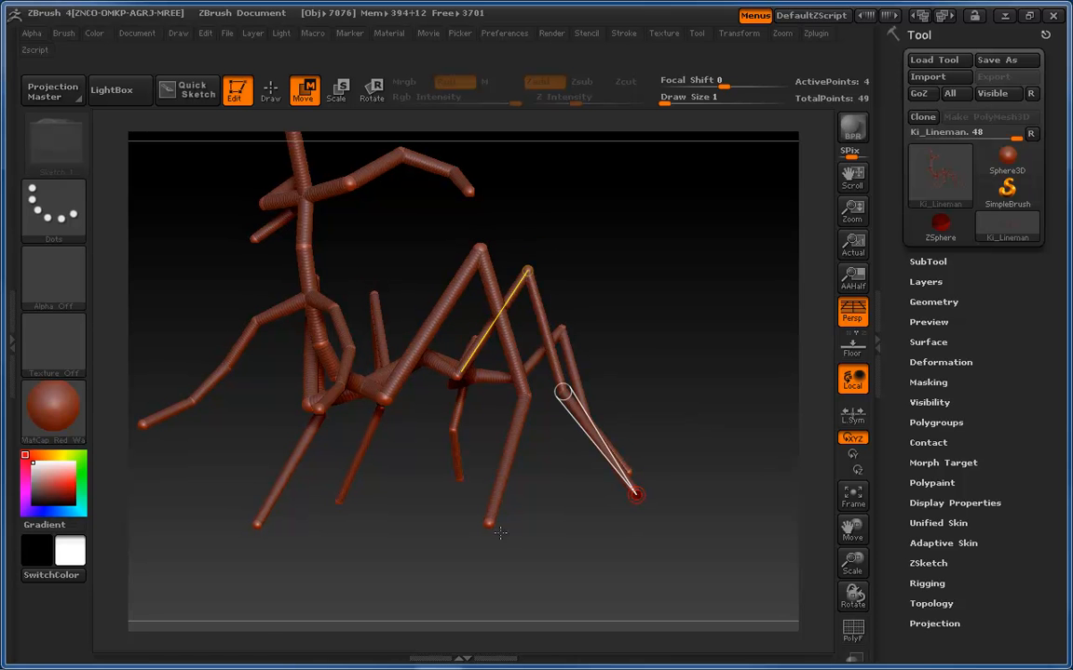
{"action": "left_click_drag", "start_coordinate": [636, 492], "coordinate": [470, 424]}
Add a ZSphere at the end of the front leg and pull it outward to form the first toe.
{"action": "left_click", "coordinate": [270, 88]}
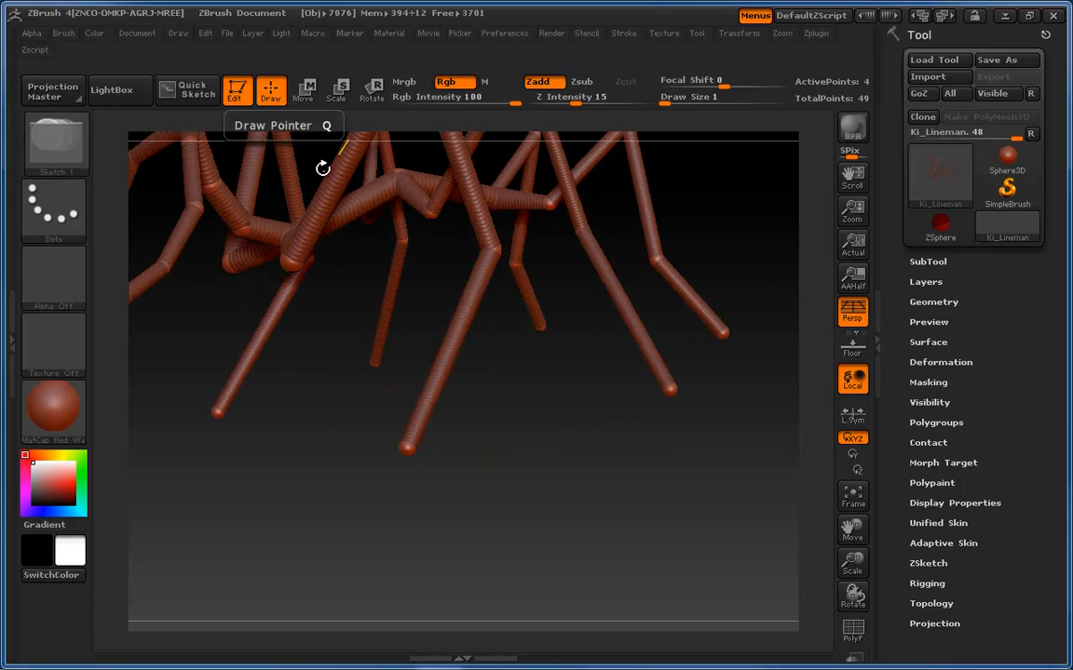
{"action": "mouse_move", "coordinate": [323, 168]}
{"action": "left_mouse_down"}
{"action": "mouse_move", "coordinate": [507, 378]}
{"action": "mouse_move", "coordinate": [524, 445]}
{"action": "mouse_move", "coordinate": [582, 376]}
{"action": "mouse_move", "coordinate": [563, 409]}
{"action": "left_mouse_up"}
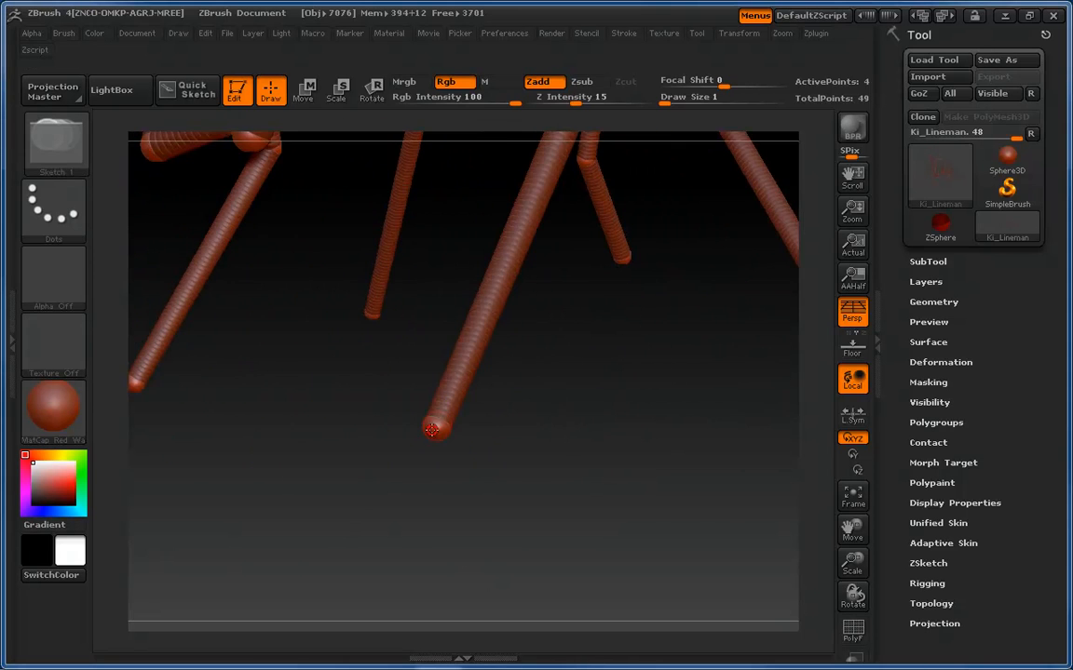
{"action": "mouse_move", "coordinate": [436, 431]}
{"action": "left_mouse_down"}
{"action": "mouse_move", "coordinate": [448, 447]}
{"action": "mouse_move", "coordinate": [440, 438]}
{"action": "left_mouse_up"}
{"action": "left_click_drag", "start_coordinate": [492, 469], "coordinate": [575, 477]}
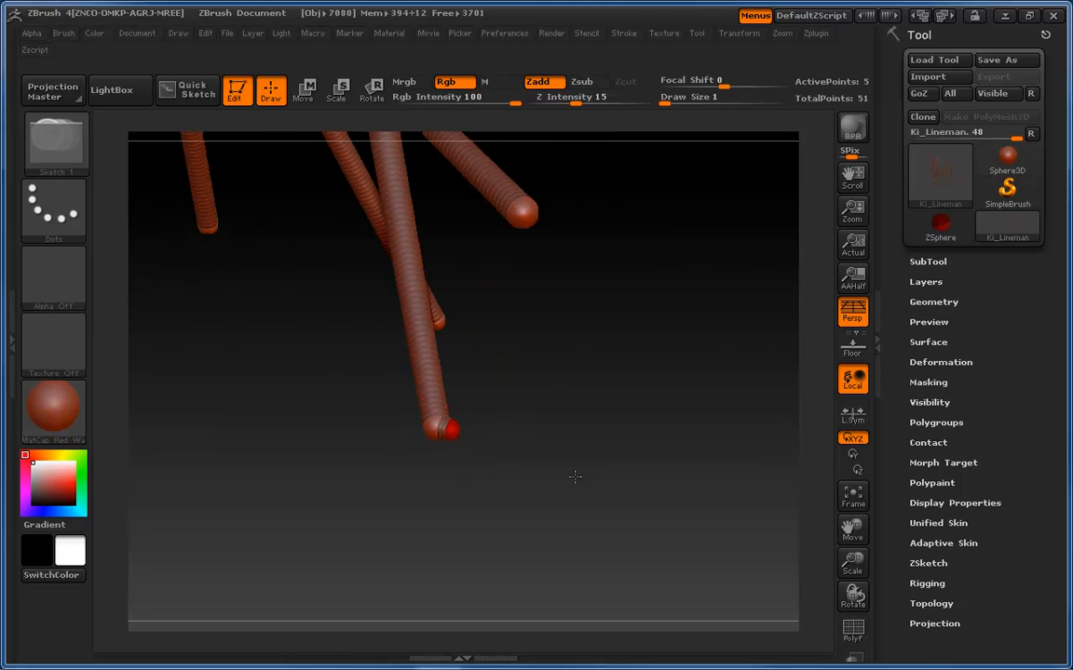
{"action": "key", "text": "w"}
{"action": "left_click_drag", "start_coordinate": [457, 432], "coordinate": [595, 485]}
{"action": "left_click_drag", "start_coordinate": [536, 367], "coordinate": [562, 378]}
Add a second toe at the front leg's ankle joint, scale its end sphere and spread it away from the first toe.
{"action": "key", "text": "q"}
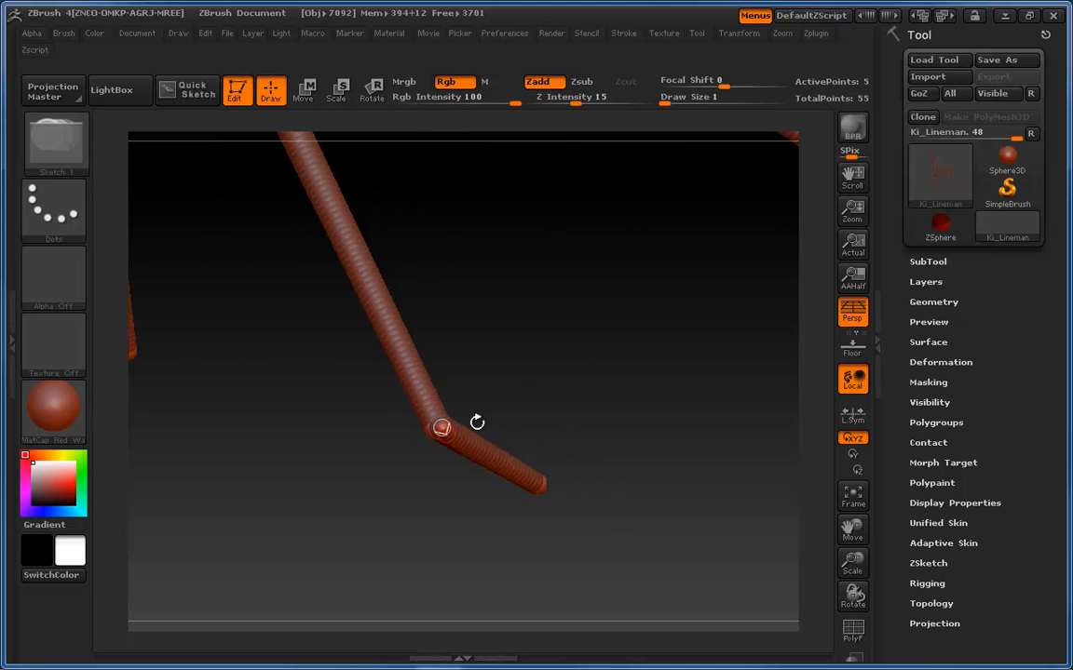
{"action": "key", "text": "ctrl+z"}
{"action": "key", "text": "w"}
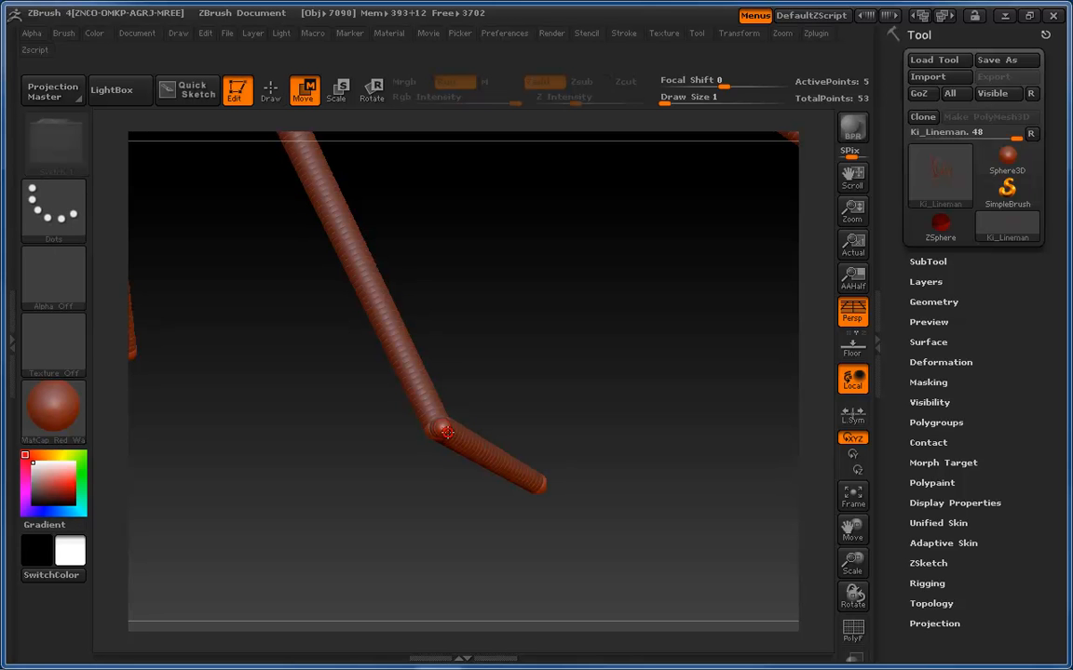
{"action": "left_click_drag", "start_coordinate": [446, 433], "coordinate": [479, 505]}
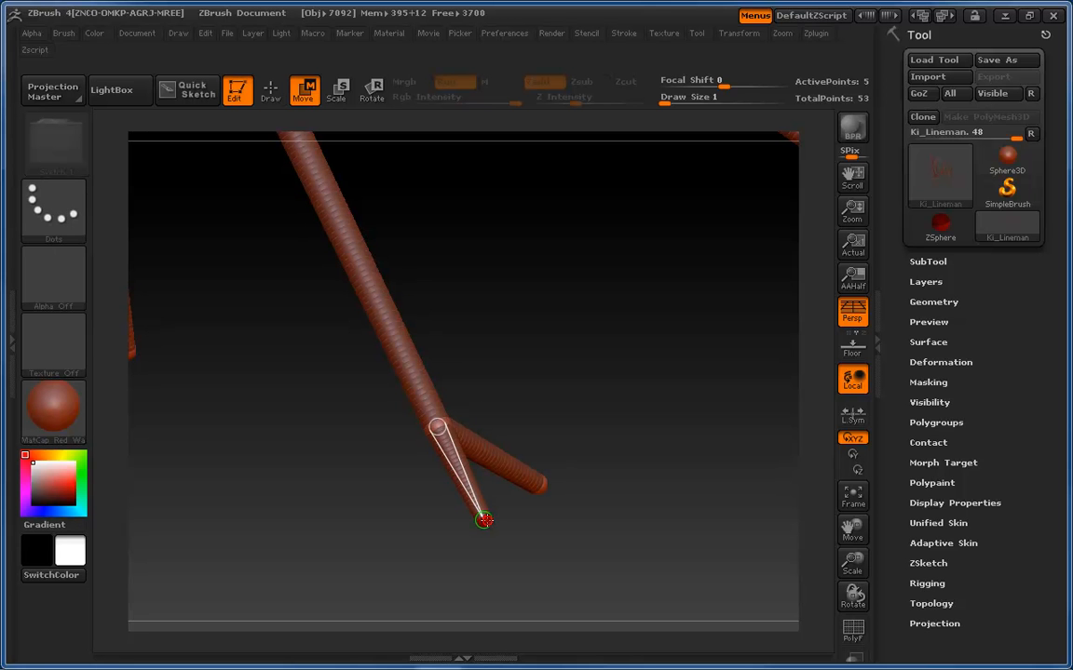
{"action": "key", "text": "e"}
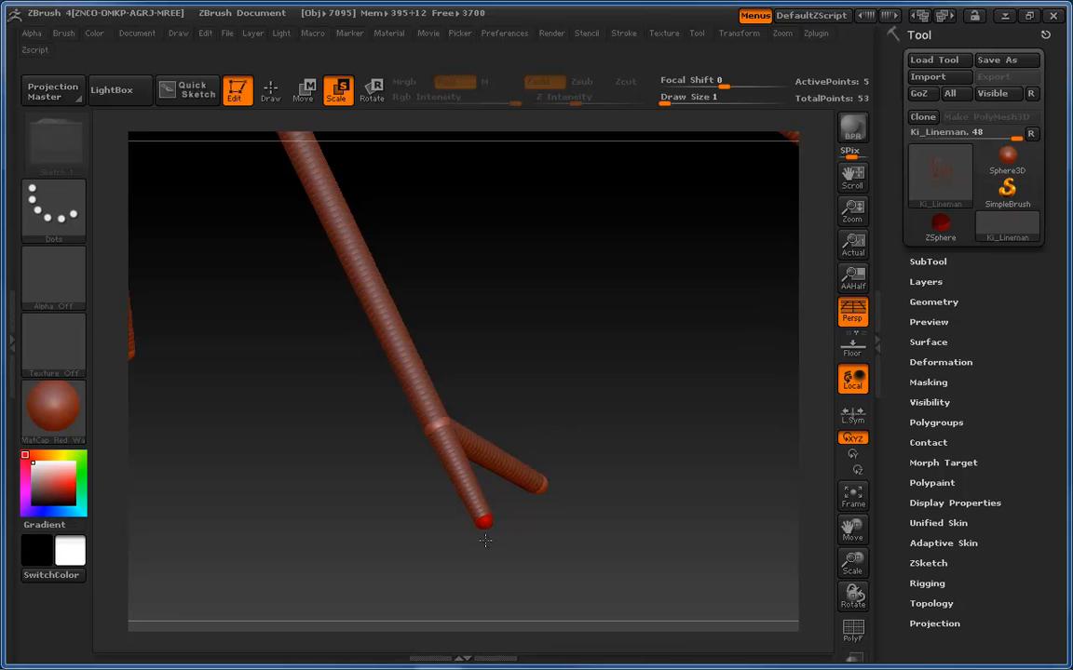
{"action": "left_click_drag", "start_coordinate": [481, 517], "coordinate": [568, 471]}
{"action": "key", "text": "w"}
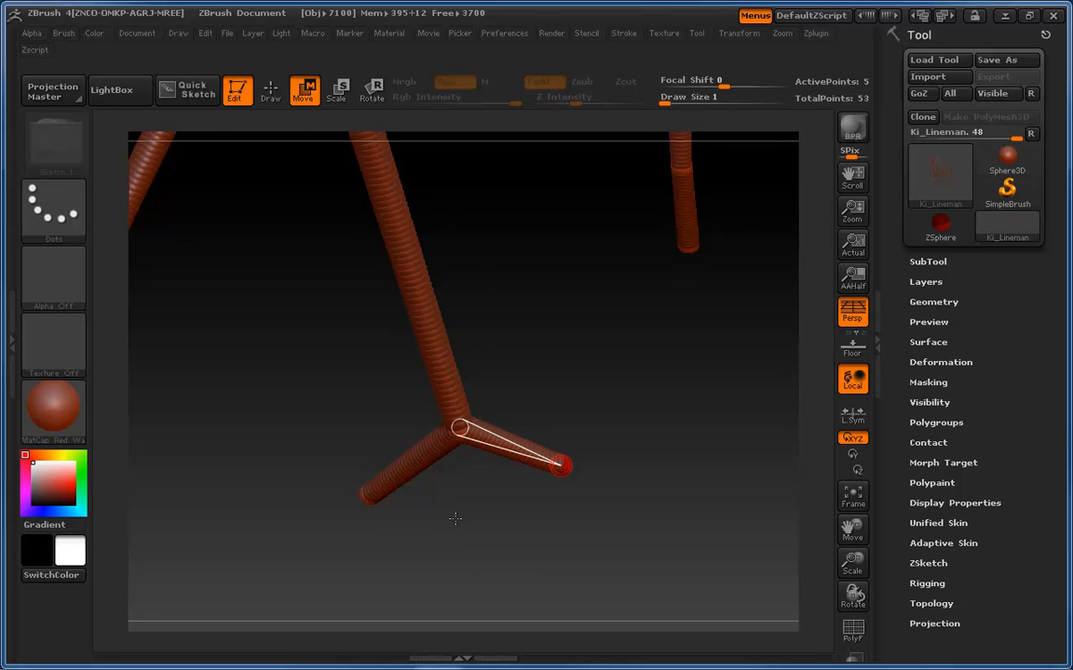
Add two more ZSpheres at the front leg's ankle joint and pull them out as separate toes, completing a four-toed foot.
{"action": "left_click_drag", "start_coordinate": [455, 515], "coordinate": [457, 490]}
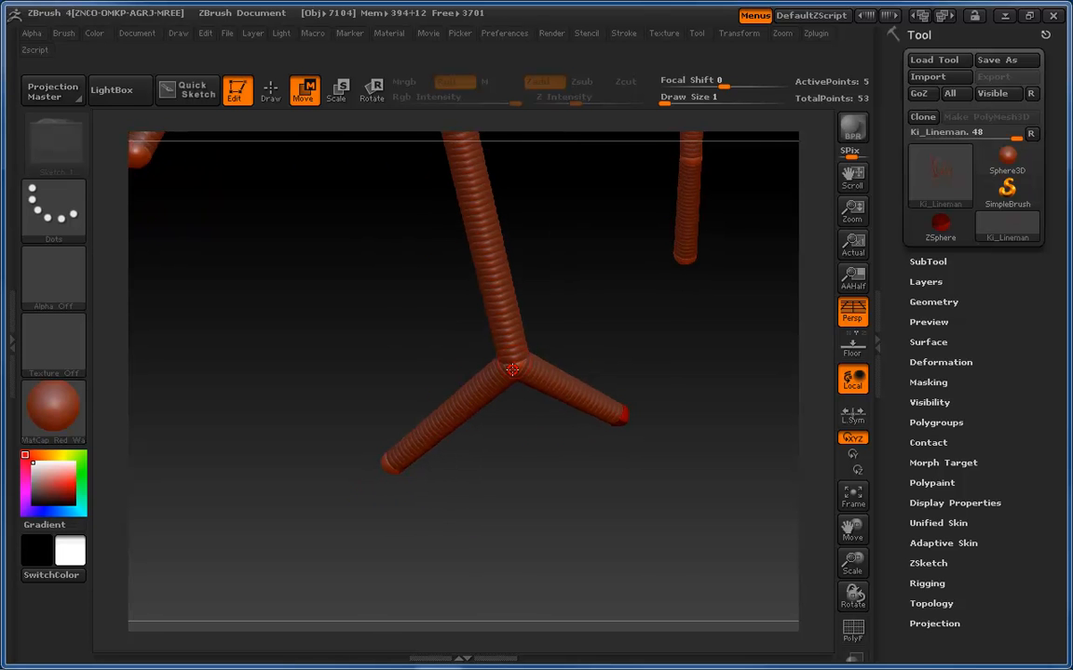
{"action": "key", "text": "q"}
{"action": "left_click", "coordinate": [514, 368]}
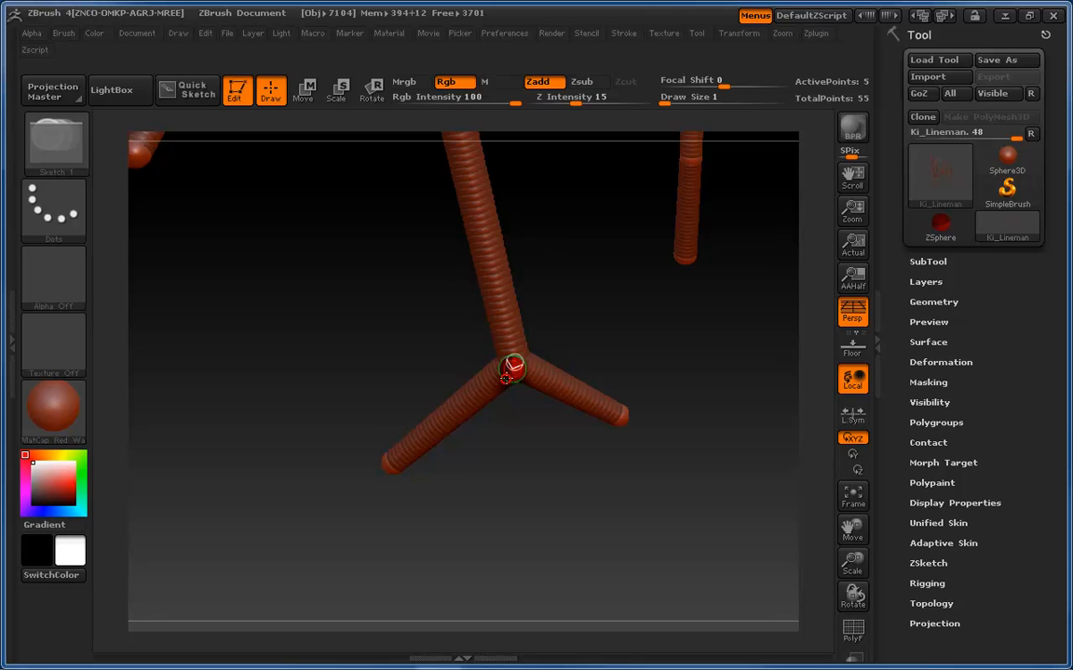
{"action": "key", "text": "w"}
{"action": "mouse_move", "coordinate": [505, 383]}
{"action": "left_mouse_down"}
{"action": "mouse_move", "coordinate": [436, 480]}
{"action": "mouse_move", "coordinate": [413, 490]}
{"action": "left_mouse_up"}
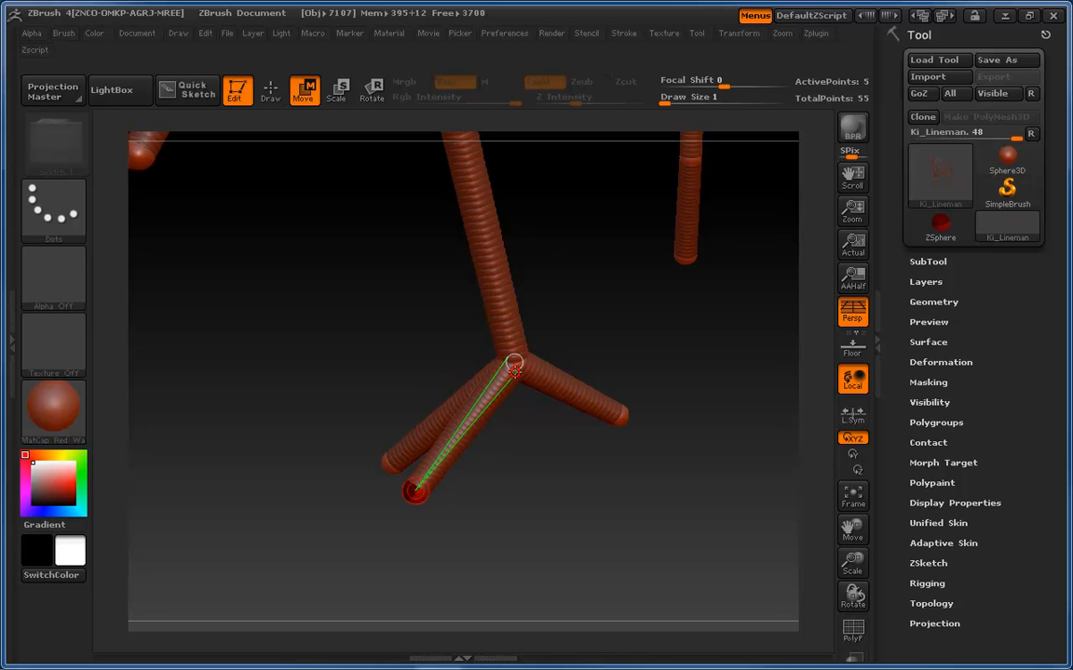
{"action": "key", "text": "q"}
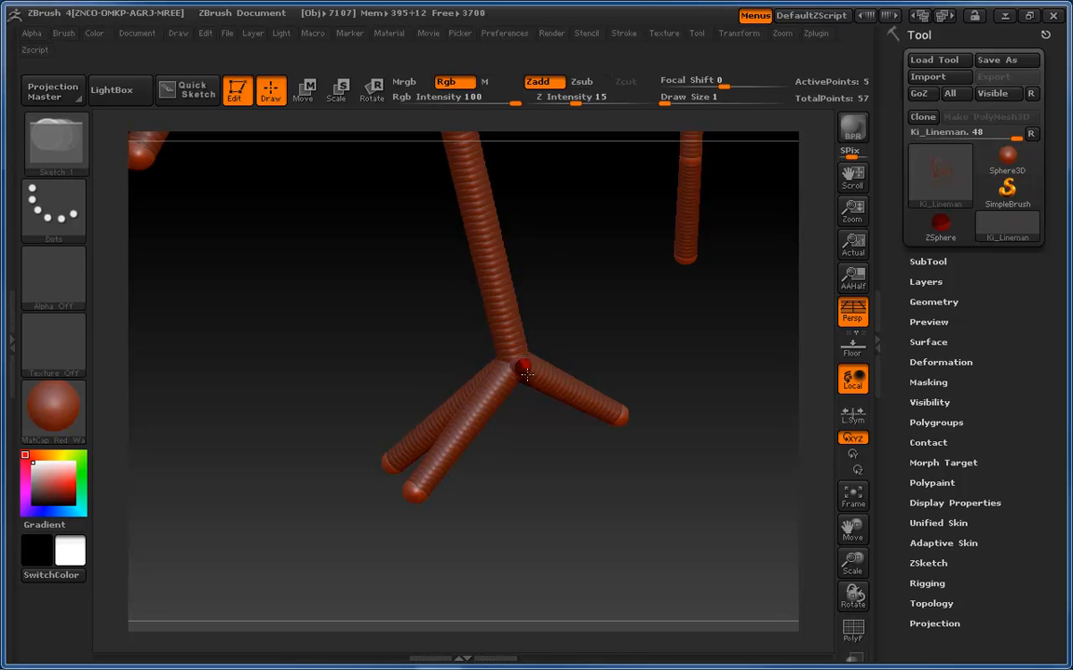
{"action": "left_click", "coordinate": [515, 366]}
{"action": "key", "text": "w"}
{"action": "left_click_drag", "start_coordinate": [526, 369], "coordinate": [584, 494]}
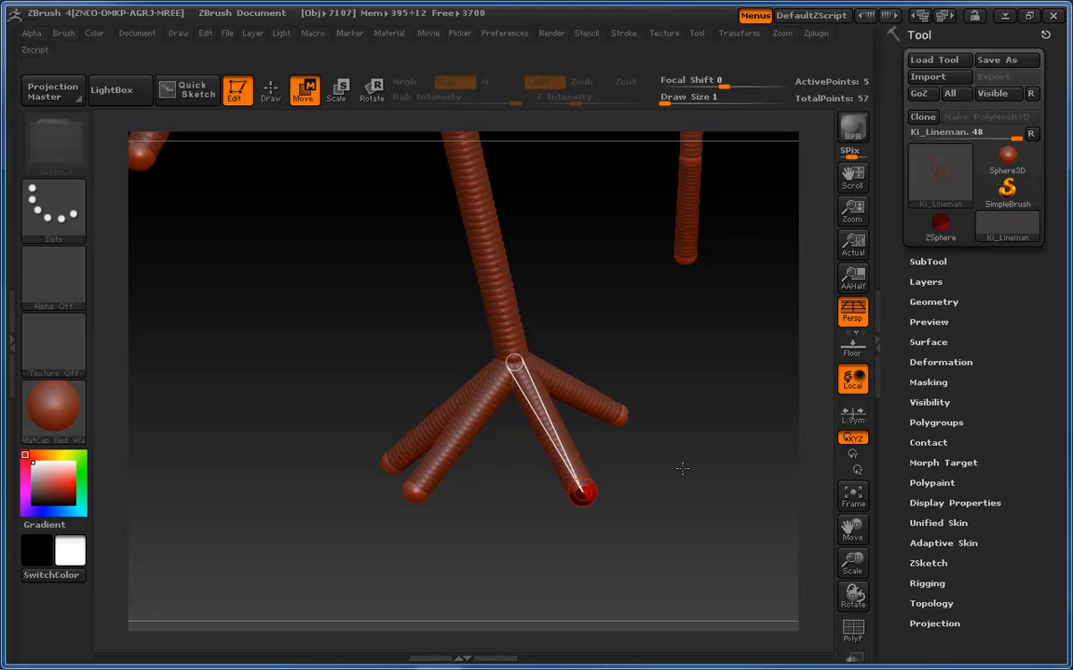
Move the front foot's toe ends so they spread forward and backward from the ankle and rest at a similar height.
{"action": "left_click_drag", "start_coordinate": [682, 466], "coordinate": [562, 313]}
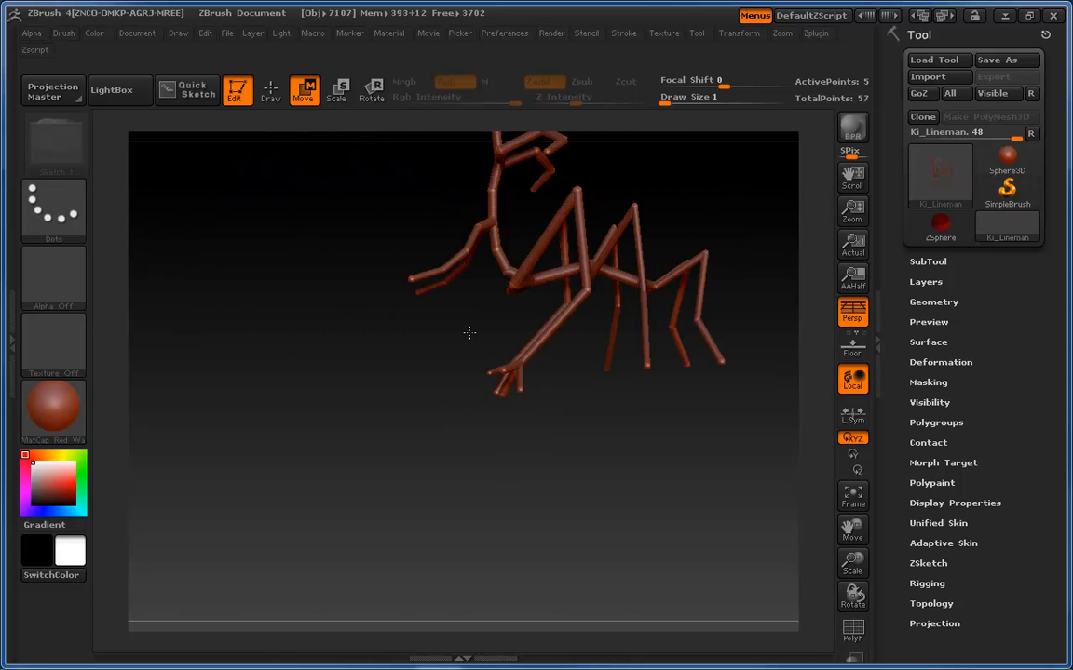
{"action": "left_click_drag", "start_coordinate": [442, 335], "coordinate": [513, 343]}
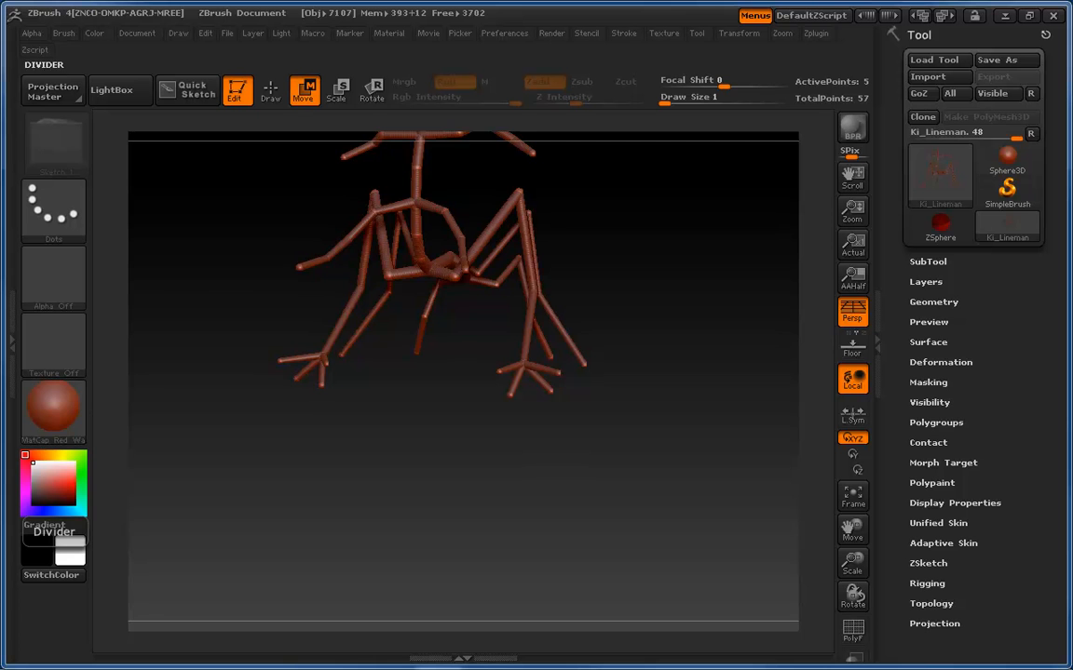
{"action": "left_click_drag", "start_coordinate": [608, 410], "coordinate": [618, 644], "text": "alt"}
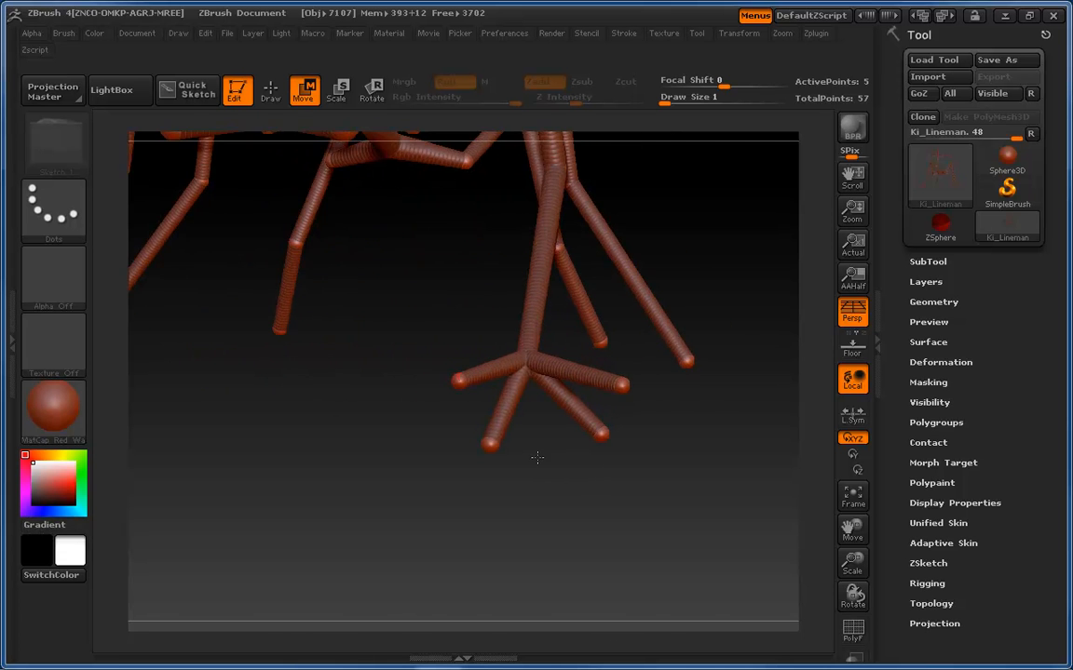
{"action": "left_click_drag", "start_coordinate": [536, 457], "coordinate": [589, 416]}
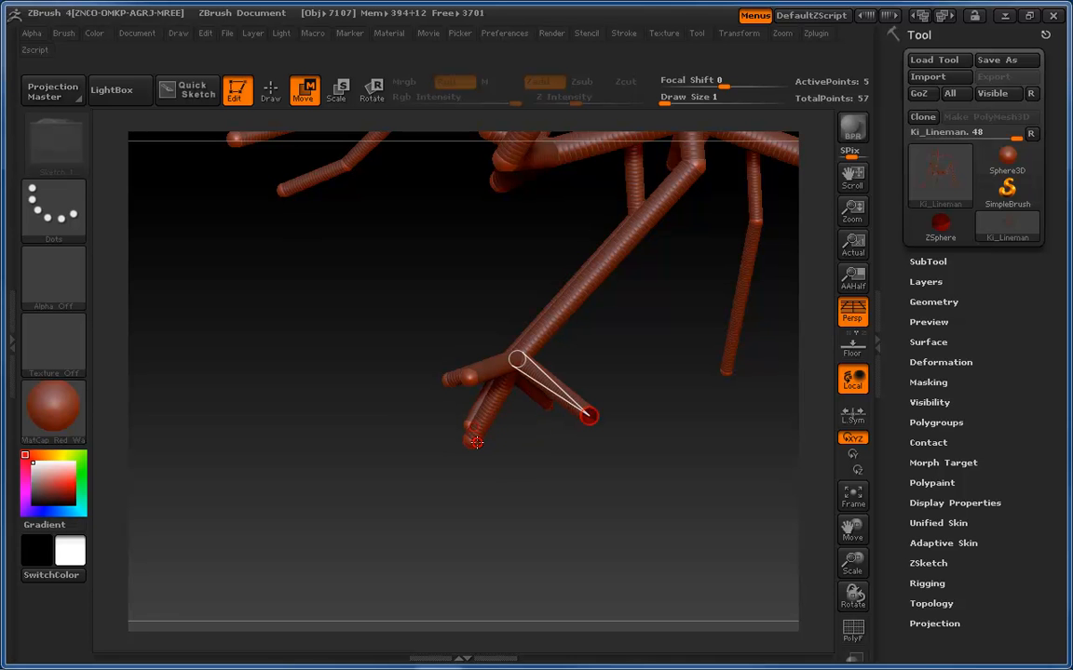
{"action": "left_click_drag", "start_coordinate": [474, 443], "coordinate": [500, 418]}
{"action": "left_click_drag", "start_coordinate": [470, 378], "coordinate": [442, 417]}
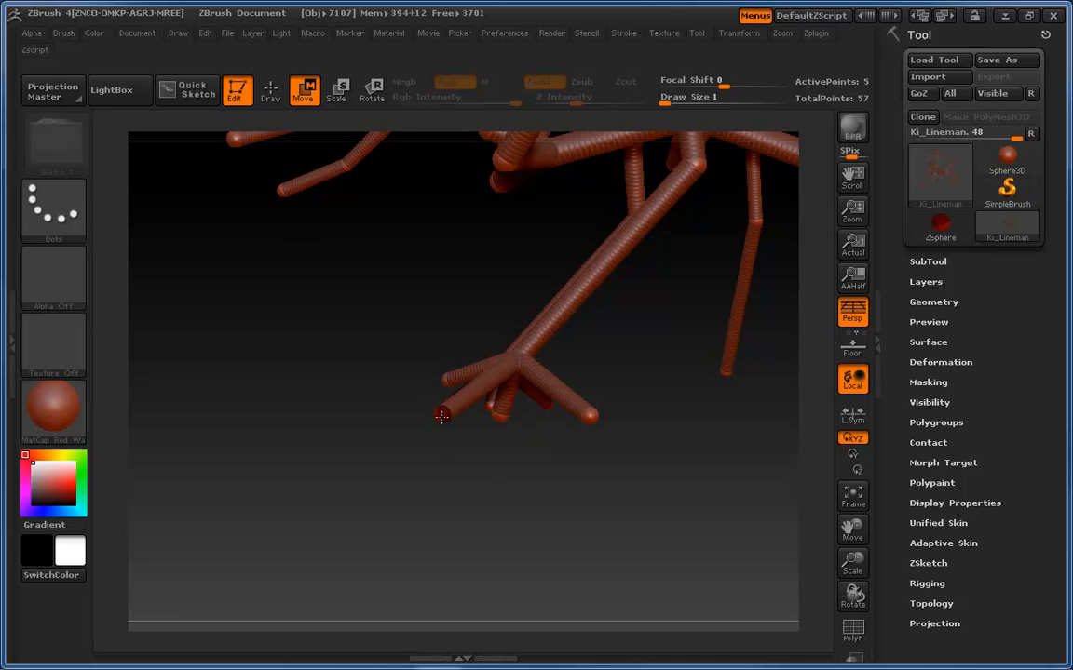
{"action": "left_click_drag", "start_coordinate": [507, 455], "coordinate": [601, 450]}
{"action": "left_click_drag", "start_coordinate": [368, 433], "coordinate": [410, 473]}
{"action": "left_click_drag", "start_coordinate": [401, 423], "coordinate": [331, 420]}
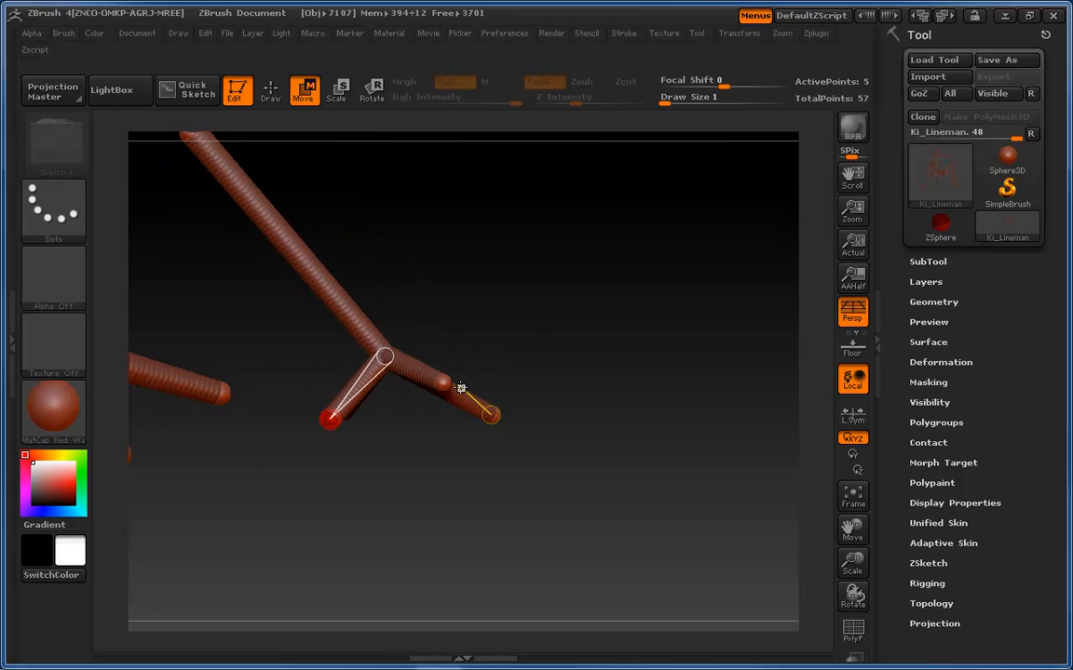
{"action": "left_click_drag", "start_coordinate": [445, 383], "coordinate": [468, 416]}
{"action": "left_click_drag", "start_coordinate": [574, 317], "coordinate": [425, 320]}
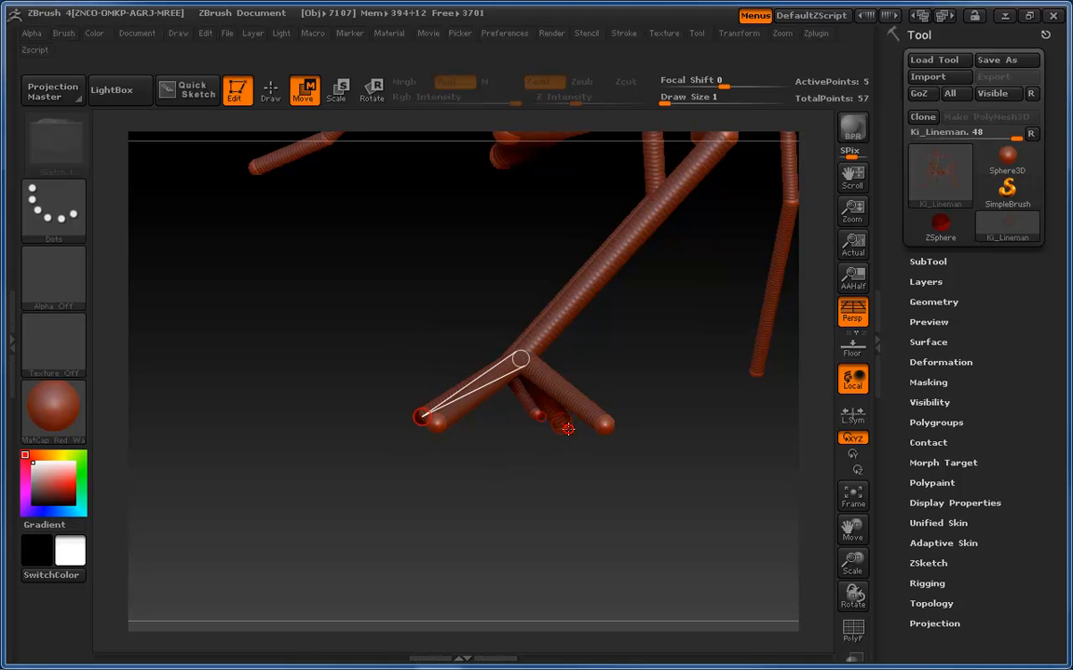
Turn off perspective, show the floor grid and nudge the front toe's end level with the other toes.
{"action": "left_click", "coordinate": [852, 310]}
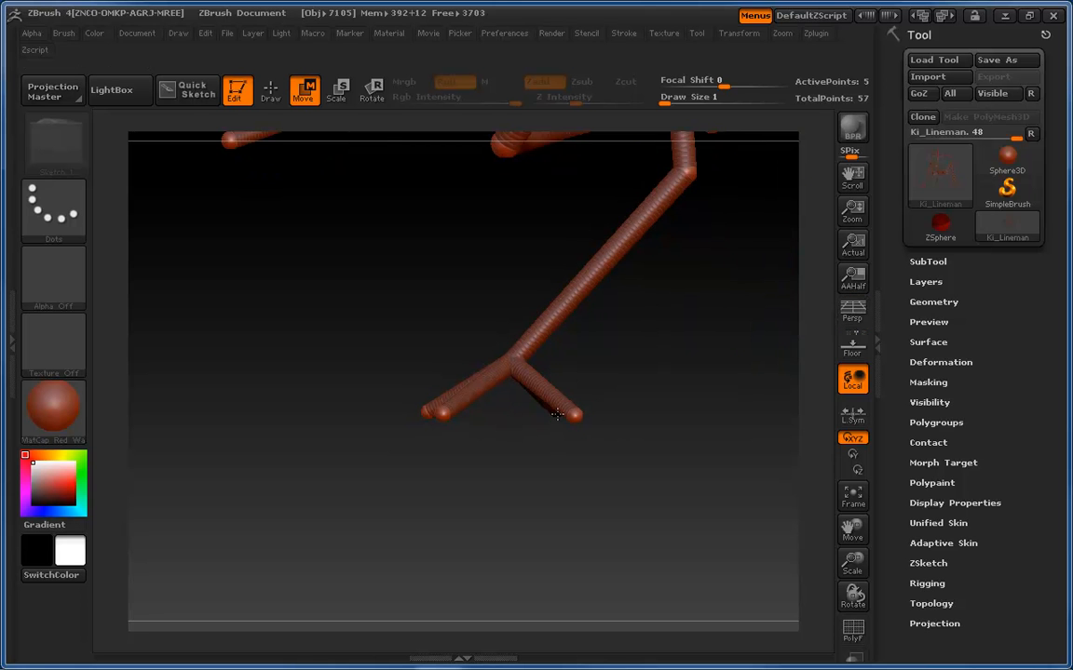
{"action": "left_click", "coordinate": [853, 346]}
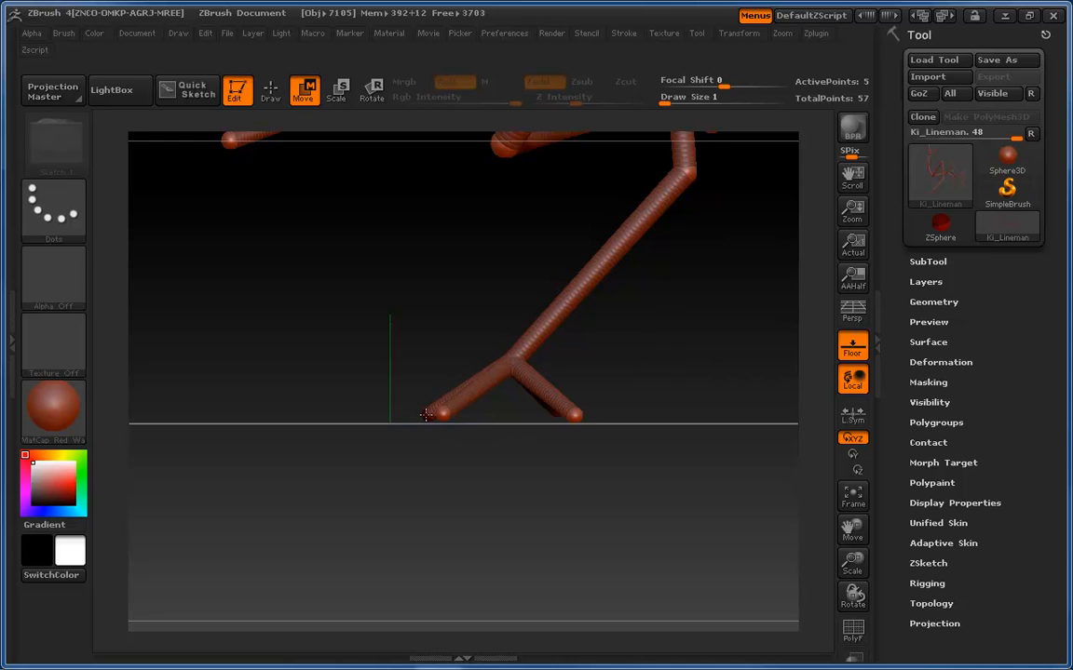
{"action": "left_click_drag", "start_coordinate": [428, 417], "coordinate": [429, 416]}
{"action": "left_click_drag", "start_coordinate": [628, 376], "coordinate": [591, 357]}
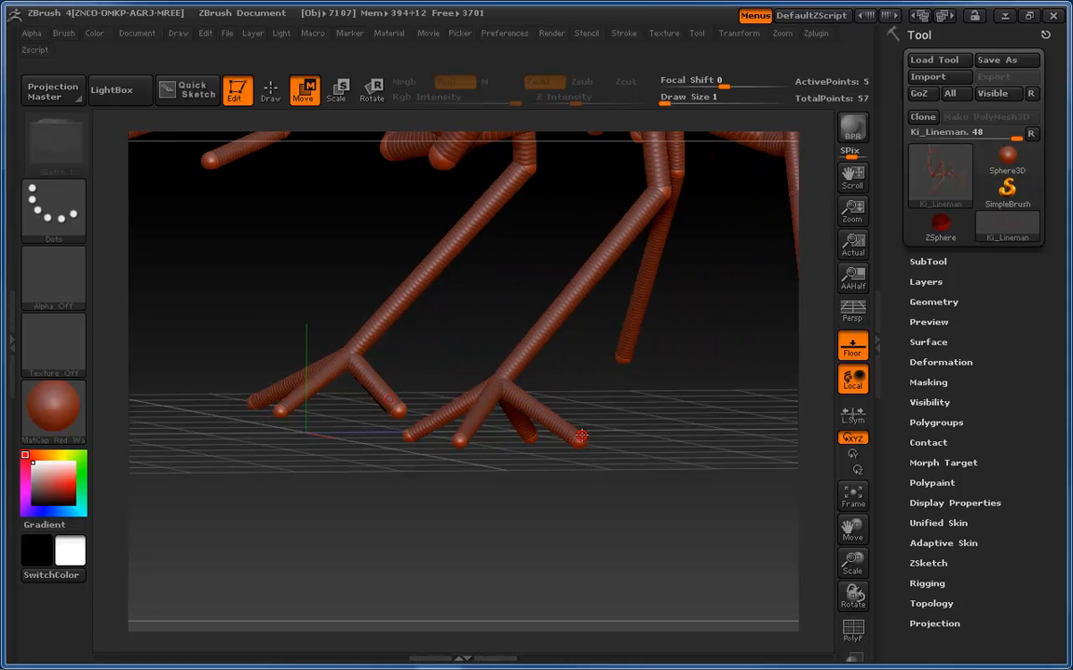
{"action": "left_click_drag", "start_coordinate": [581, 436], "coordinate": [566, 481]}
{"action": "left_click_drag", "start_coordinate": [408, 434], "coordinate": [407, 590]}
{"action": "left_click_drag", "start_coordinate": [551, 512], "coordinate": [652, 503]}
{"action": "left_click_drag", "start_coordinate": [746, 405], "coordinate": [631, 368]}
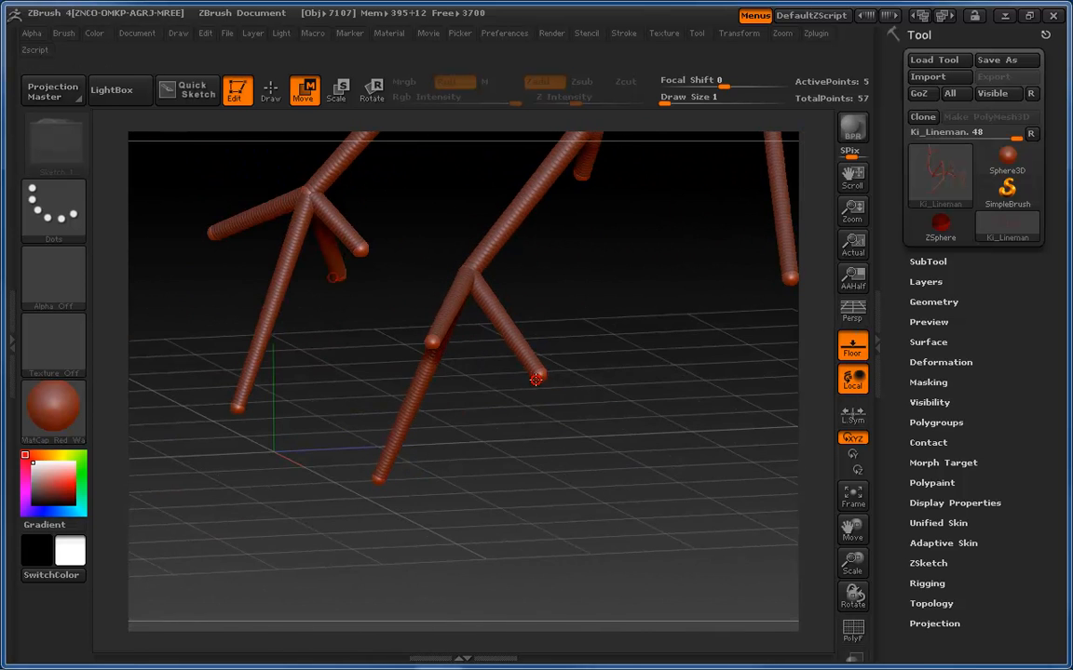
{"action": "left_click_drag", "start_coordinate": [537, 380], "coordinate": [541, 554]}
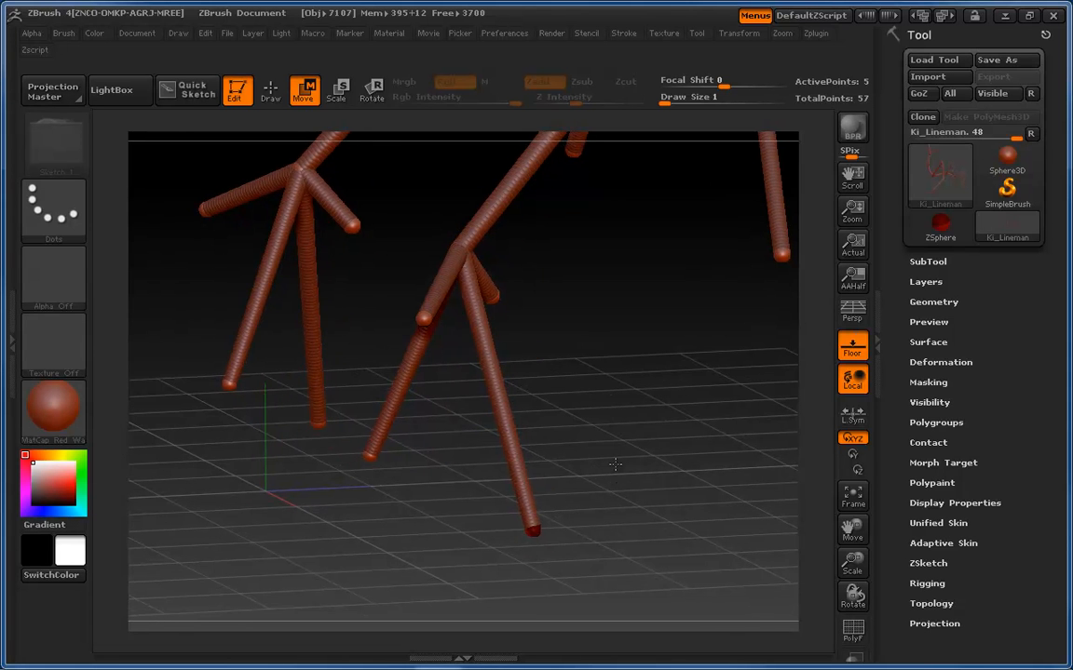
{"action": "key", "text": "ctrl+z"}
{"action": "left_click_drag", "start_coordinate": [614, 454], "coordinate": [572, 294]}
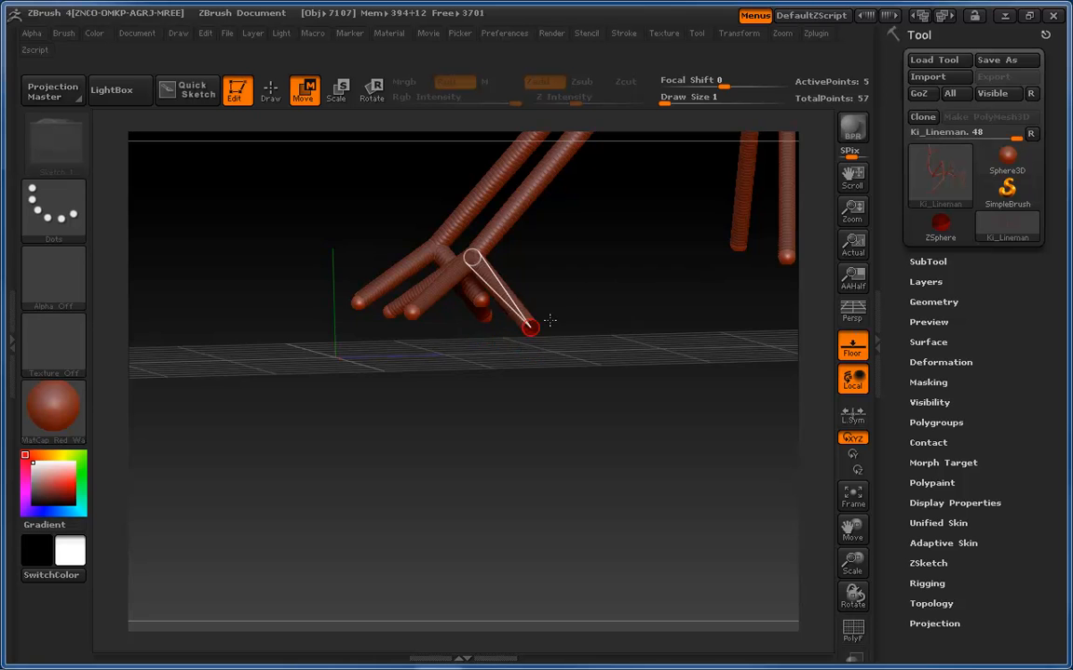
Turn perspective back on and reposition the front foot's toe ends so they spread more evenly around the ankle.
{"action": "left_click_drag", "start_coordinate": [527, 328], "coordinate": [579, 289]}
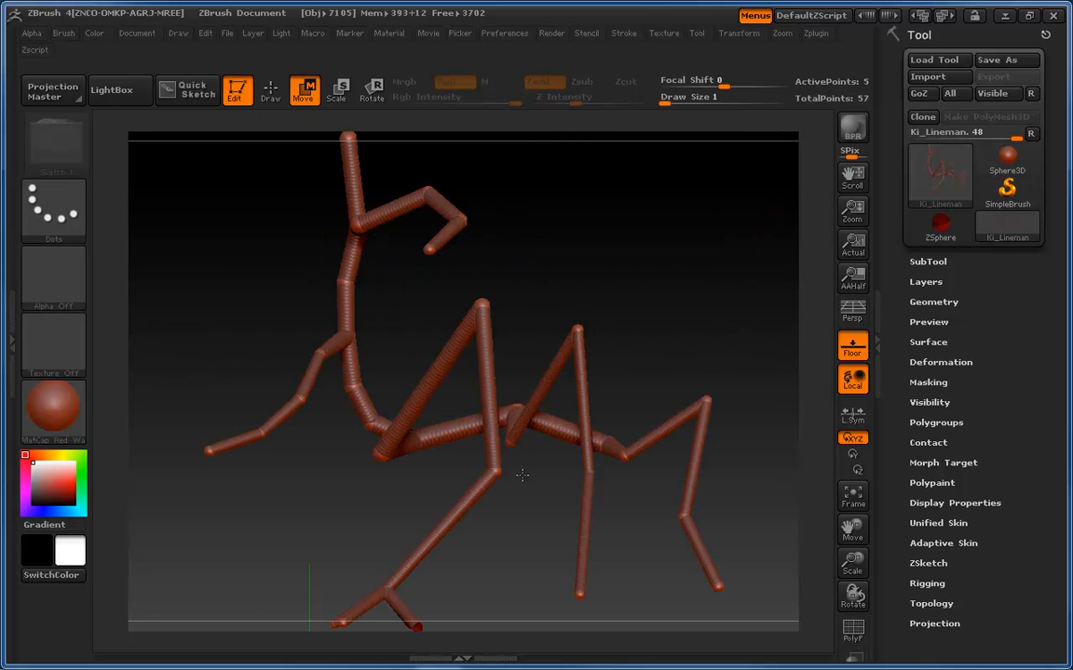
{"action": "left_click_drag", "start_coordinate": [503, 534], "coordinate": [553, 440], "text": "alt"}
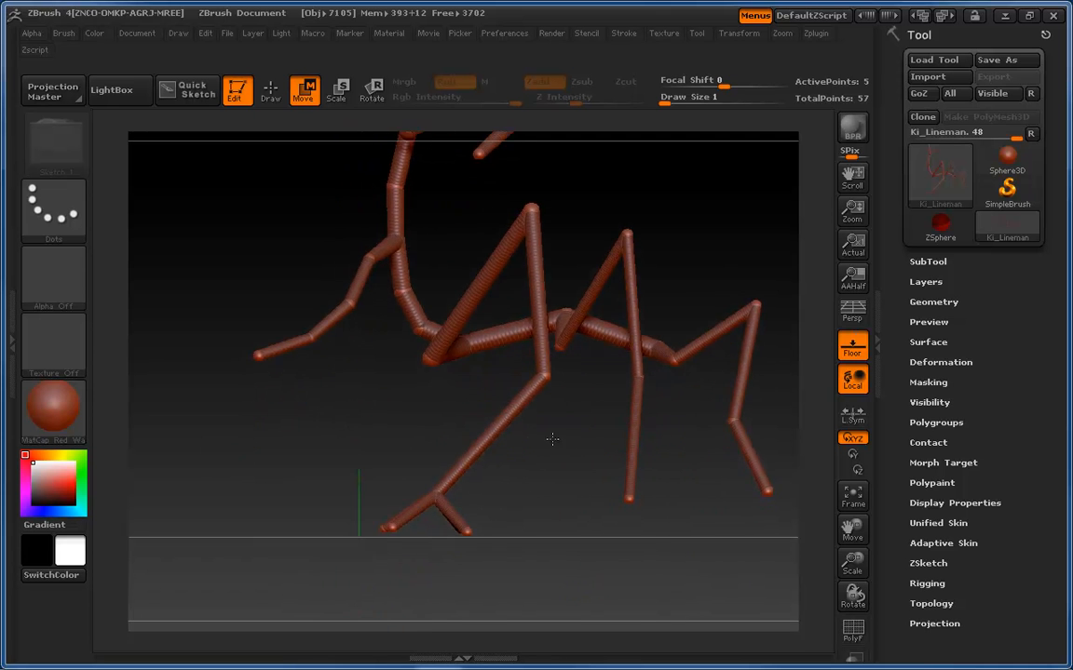
{"action": "key", "text": "f"}
{"action": "left_click_drag", "start_coordinate": [495, 512], "coordinate": [707, 444], "text": "alt"}
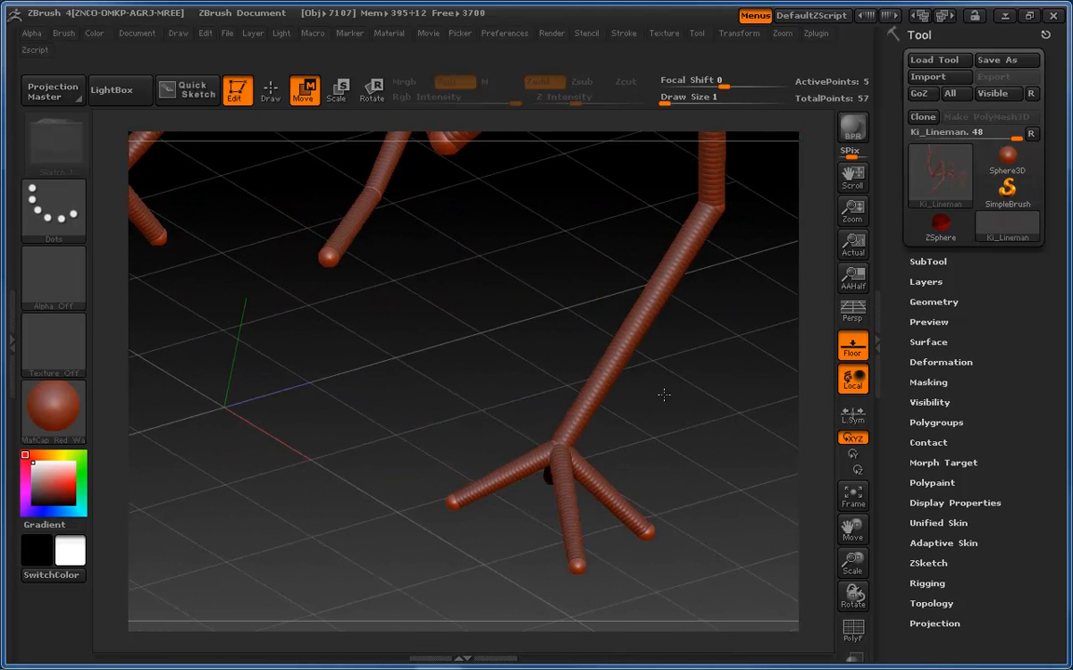
{"action": "left_click", "coordinate": [853, 310]}
{"action": "left_click_drag", "start_coordinate": [675, 399], "coordinate": [617, 527]}
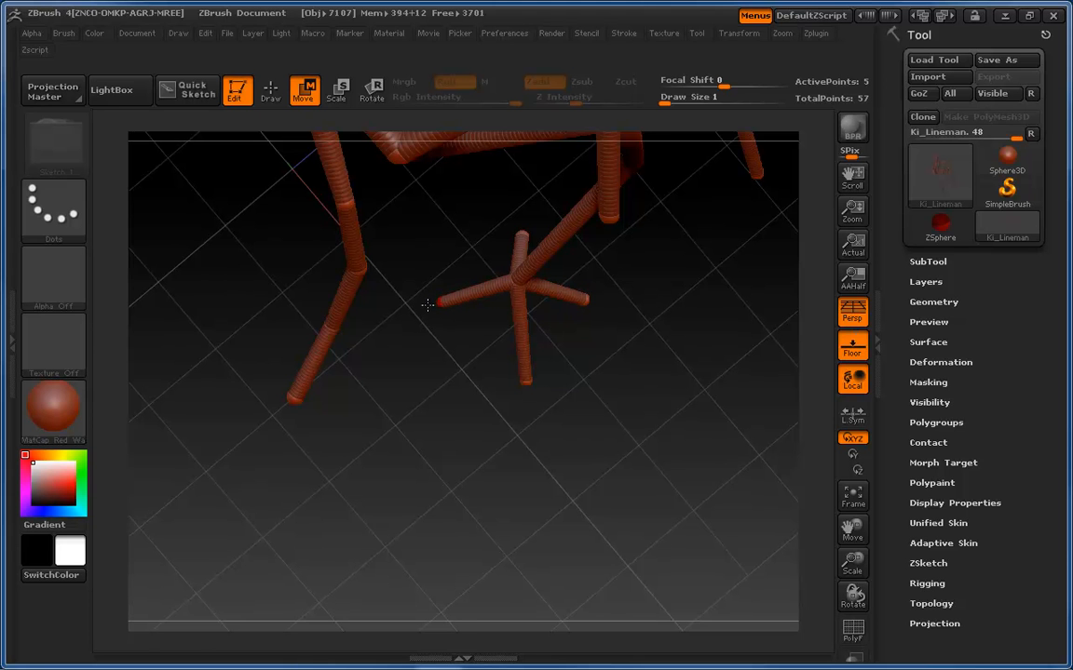
{"action": "left_click_drag", "start_coordinate": [532, 385], "coordinate": [505, 372]}
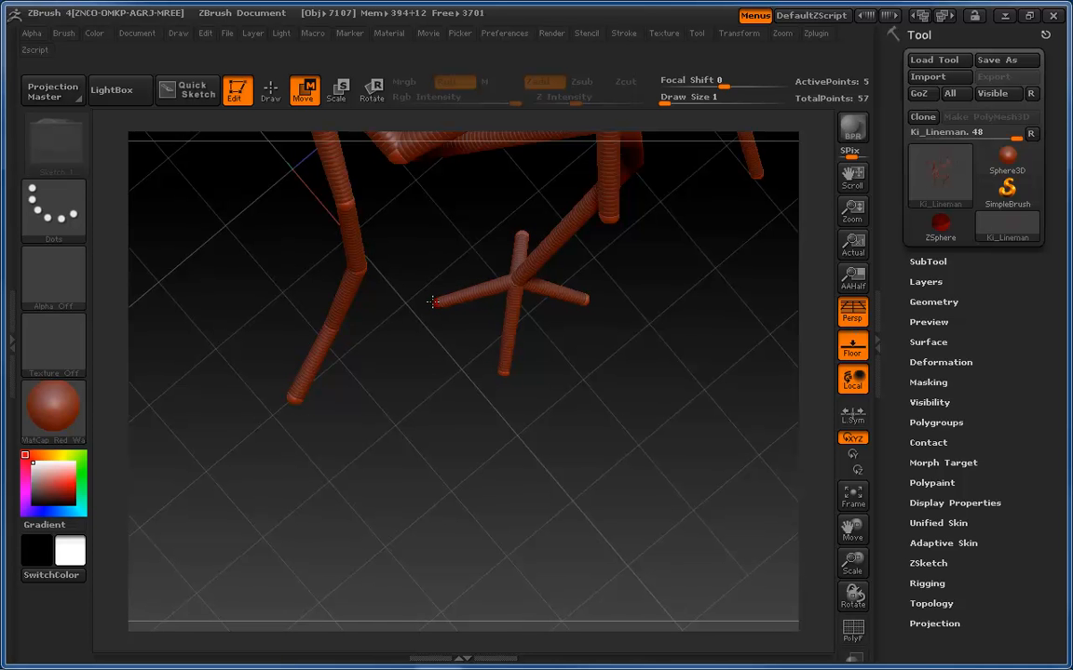
{"action": "left_click_drag", "start_coordinate": [437, 302], "coordinate": [611, 155]}
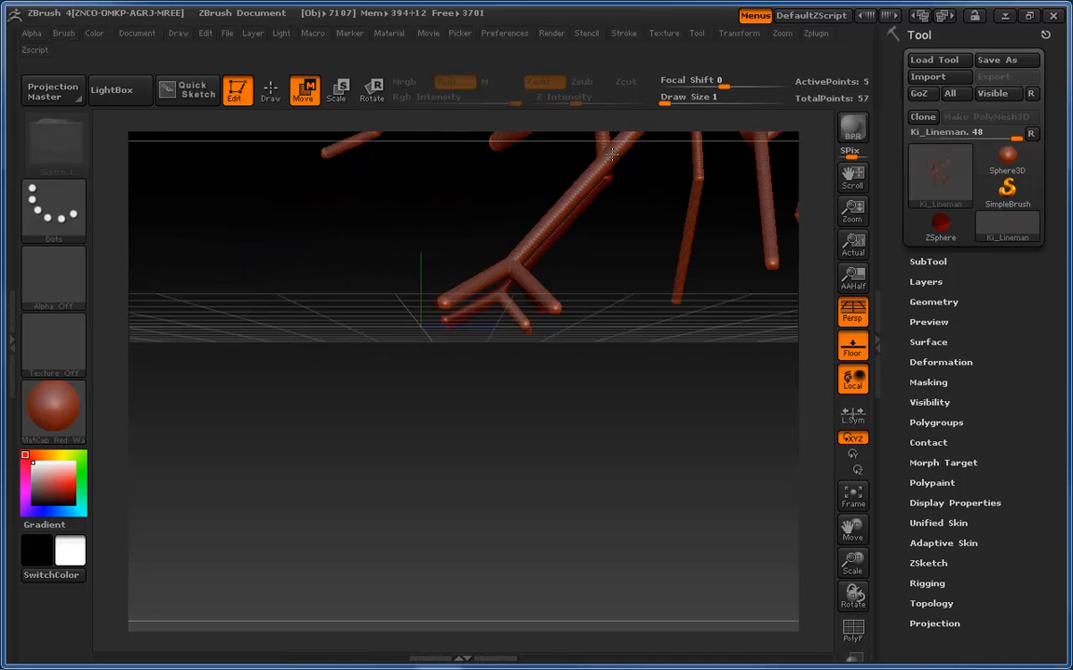
{"action": "left_click_drag", "start_coordinate": [428, 366], "coordinate": [520, 407]}
{"action": "left_click_drag", "start_coordinate": [460, 499], "coordinate": [497, 541]}
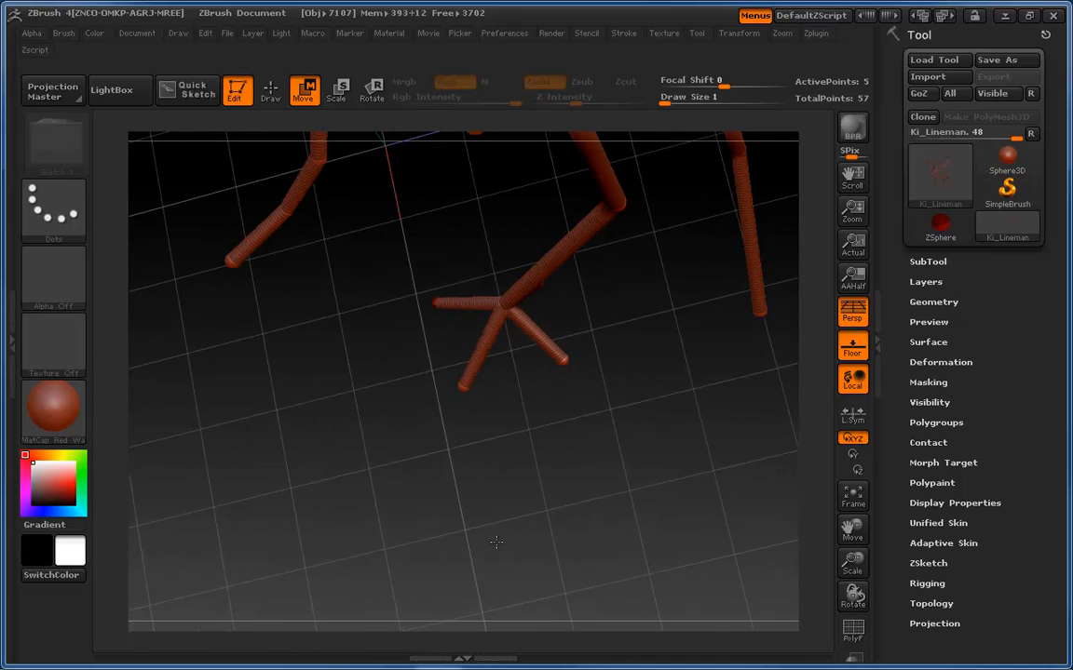
{"action": "left_click_drag", "start_coordinate": [567, 360], "coordinate": [559, 346]}
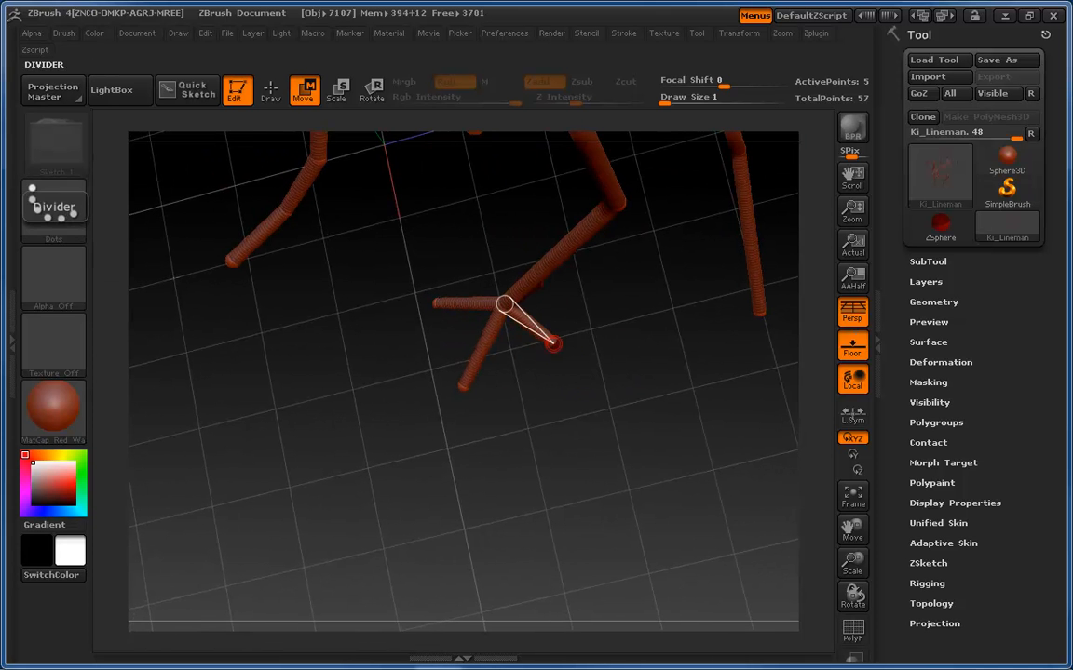
Switch to the Ki Lineman artwork in the browser, examine how its feet and toes bend, and return to ZBrush.
{"action": "left_click_drag", "start_coordinate": [0, 7], "coordinate": [691, 3]}
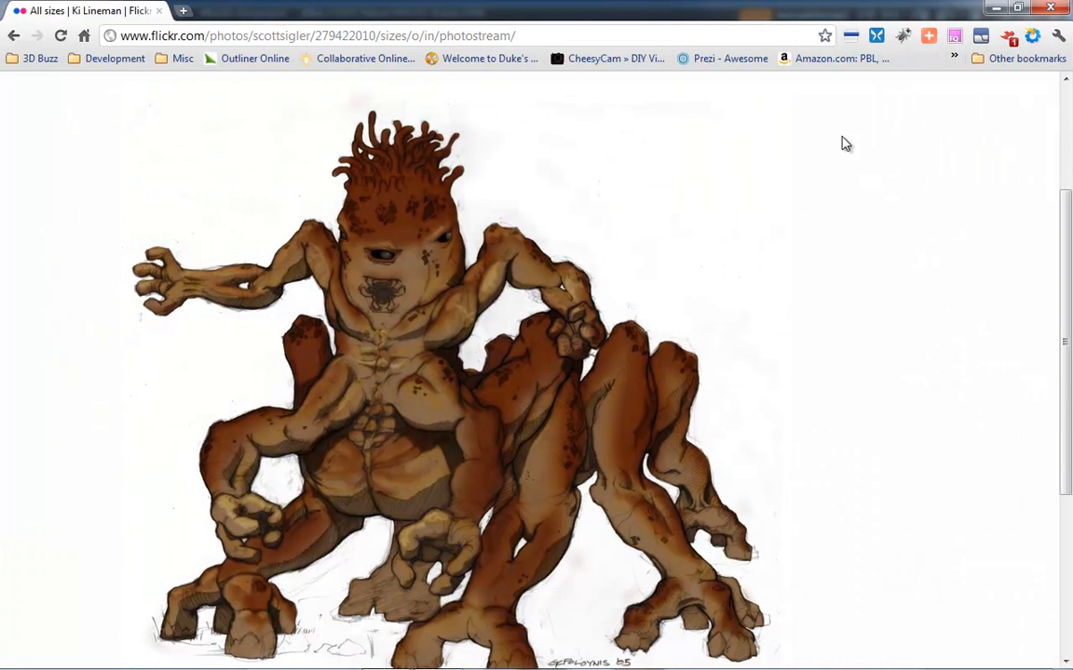
{"action": "left_click_drag", "start_coordinate": [1067, 284], "coordinate": [1068, 333]}
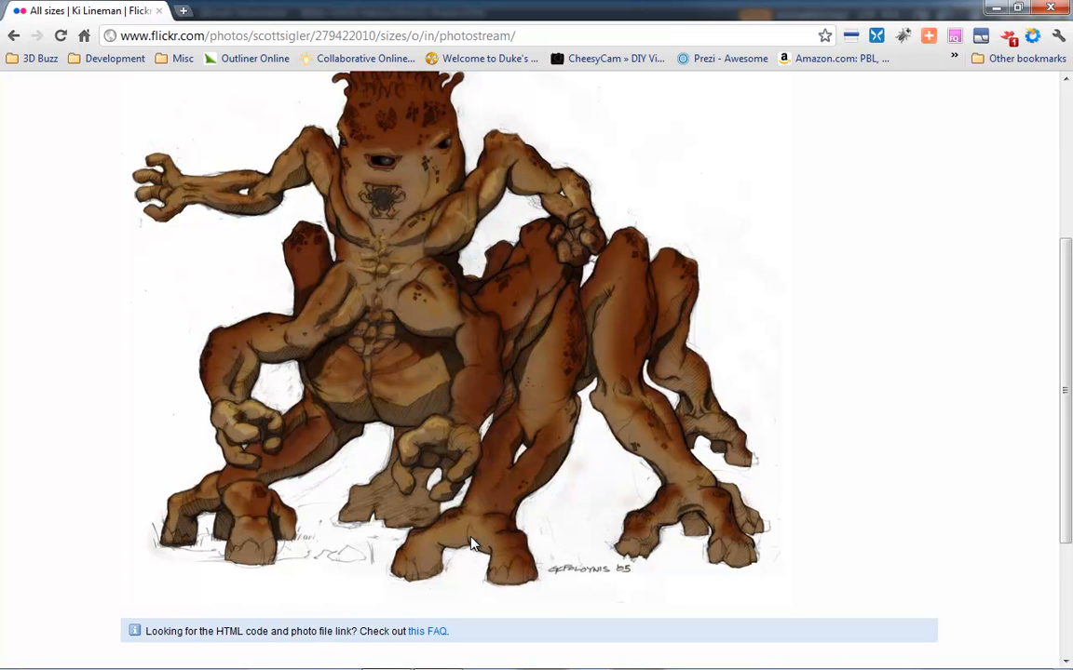
{"action": "double_click", "coordinate": [770, 13]}
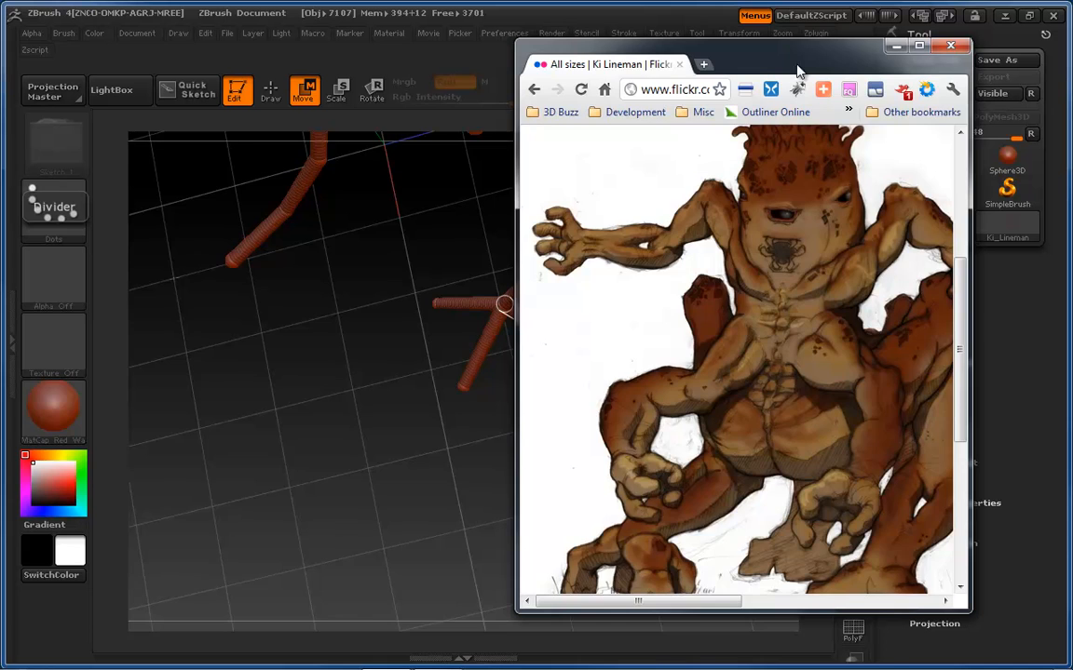
{"action": "left_click", "coordinate": [895, 45]}
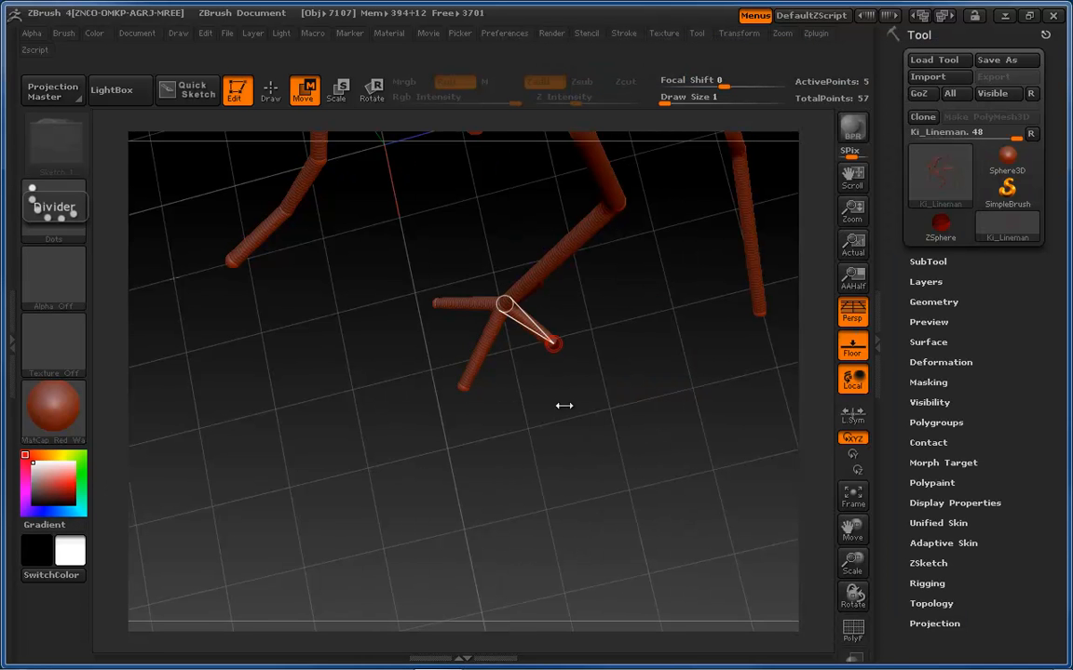
Insert three ZSpheres along the front foot's inner front toe to serve as knuckle joints.
{"action": "mouse_move", "coordinate": [531, 434]}
{"action": "left_mouse_down"}
{"action": "mouse_move", "coordinate": [521, 390]}
{"action": "mouse_move", "coordinate": [495, 503]}
{"action": "mouse_move", "coordinate": [506, 431]}
{"action": "mouse_move", "coordinate": [500, 439]}
{"action": "left_mouse_up"}
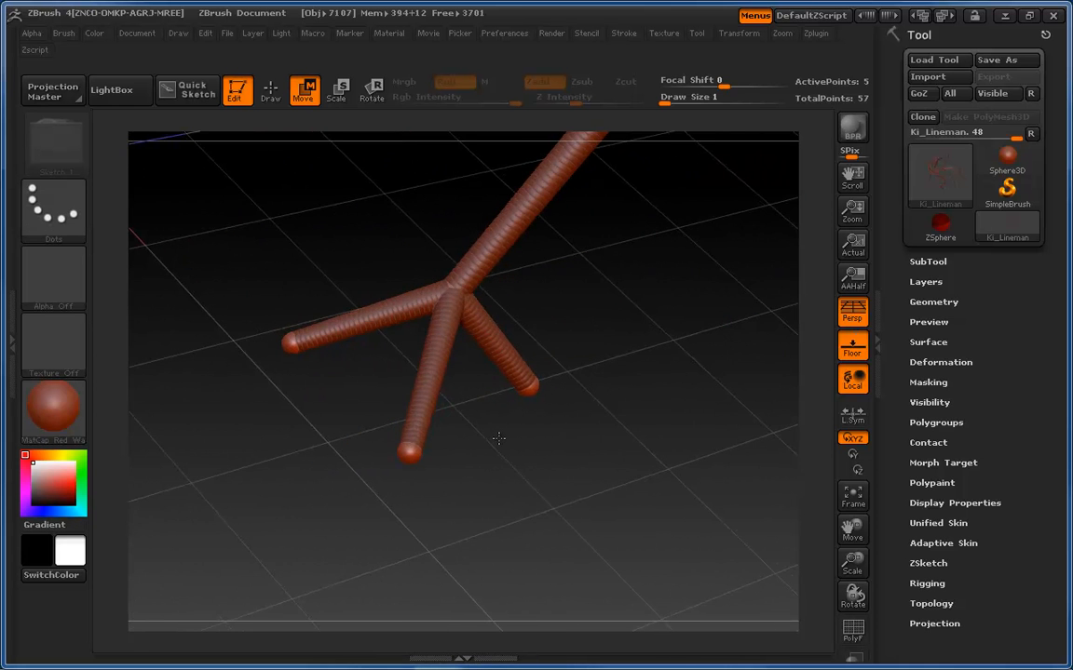
{"action": "key", "text": "q"}
{"action": "left_click", "coordinate": [417, 295]}
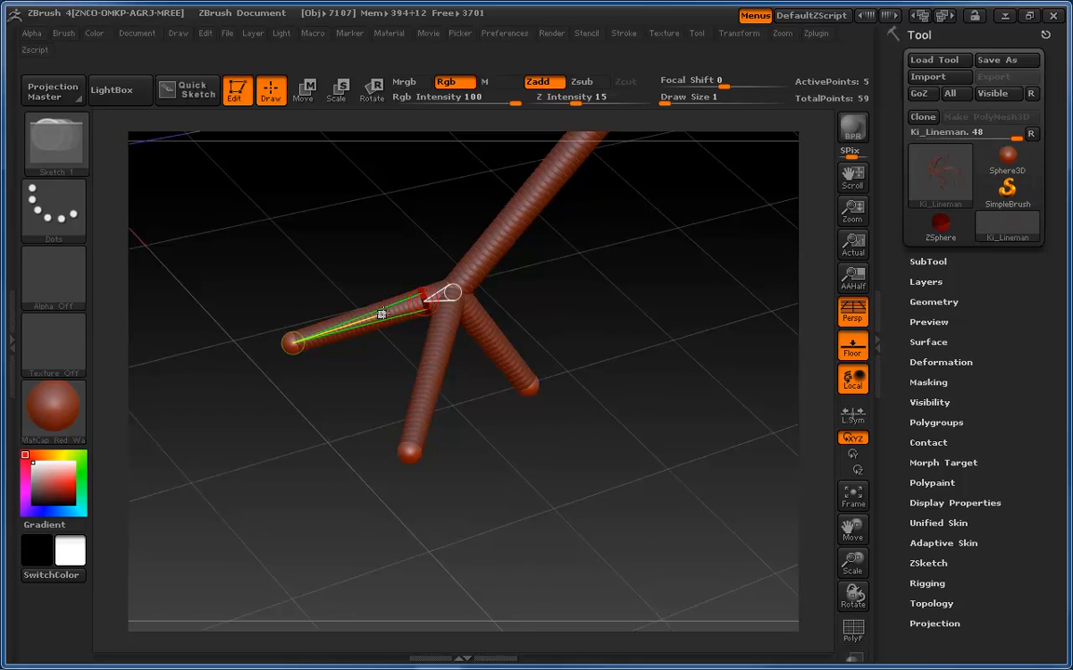
{"action": "left_click", "coordinate": [342, 329]}
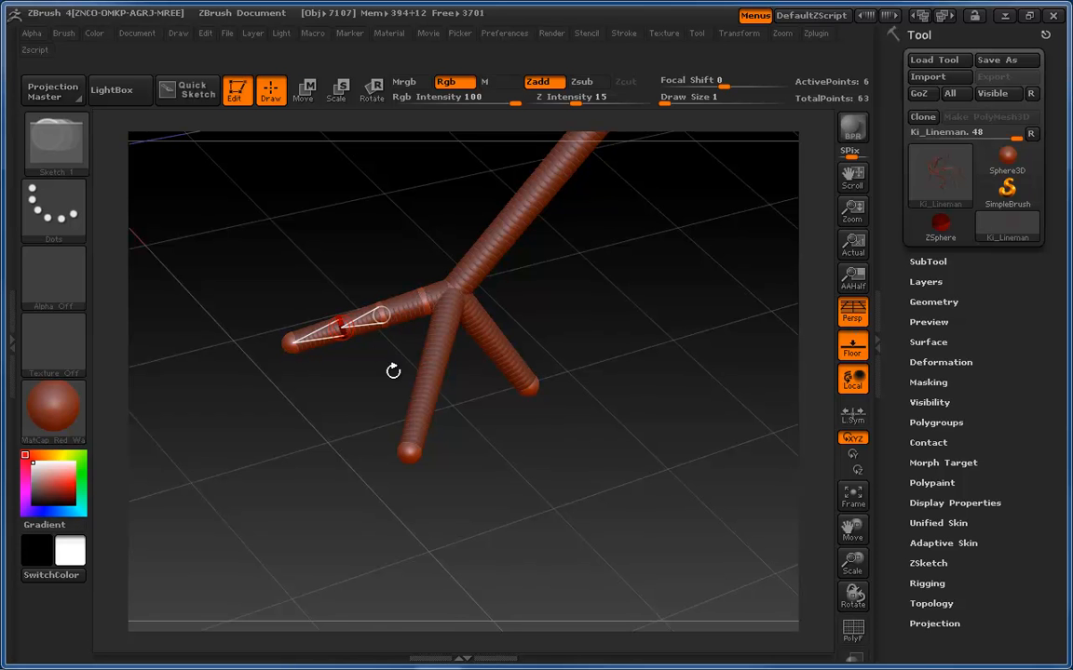
Move the inner front toe's new joints to raise its base knuckle and arch the toe down to its tip.
{"action": "key", "text": "w"}
{"action": "mouse_move", "coordinate": [509, 454]}
{"action": "left_mouse_down"}
{"action": "mouse_move", "coordinate": [499, 388]}
{"action": "mouse_move", "coordinate": [484, 381]}
{"action": "left_mouse_up"}
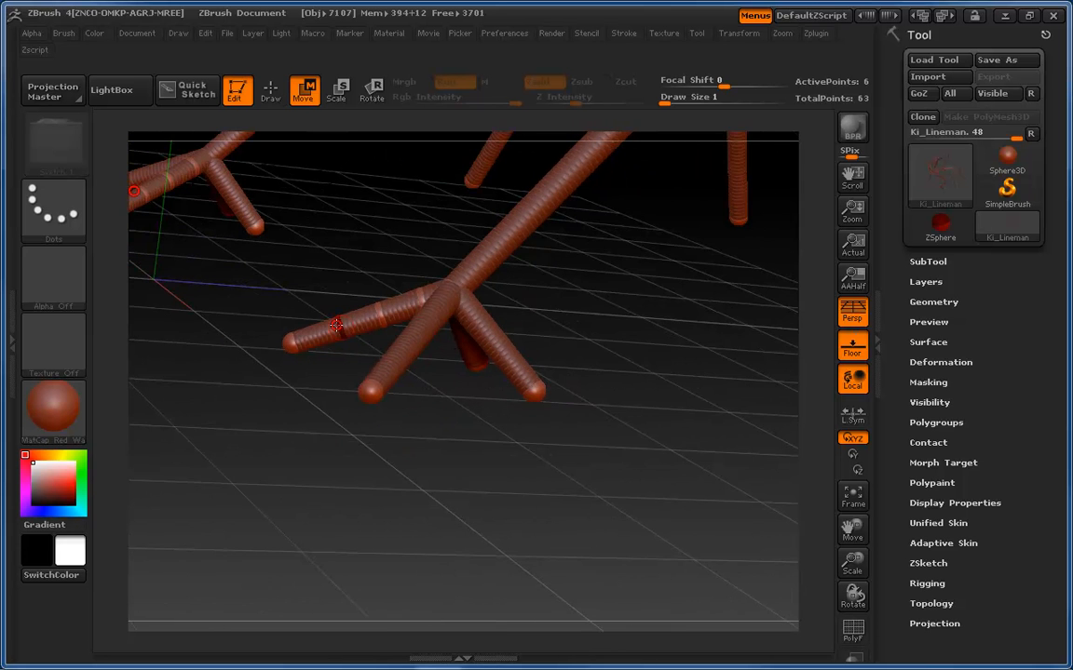
{"action": "left_click_drag", "start_coordinate": [337, 324], "coordinate": [319, 307]}
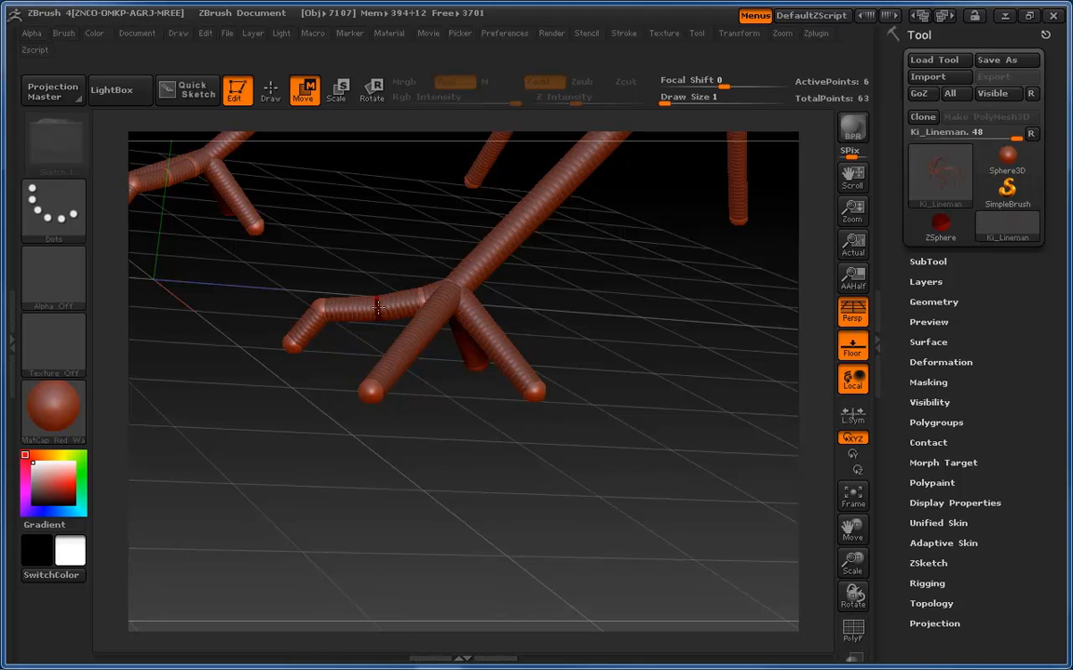
{"action": "left_click_drag", "start_coordinate": [420, 296], "coordinate": [367, 311]}
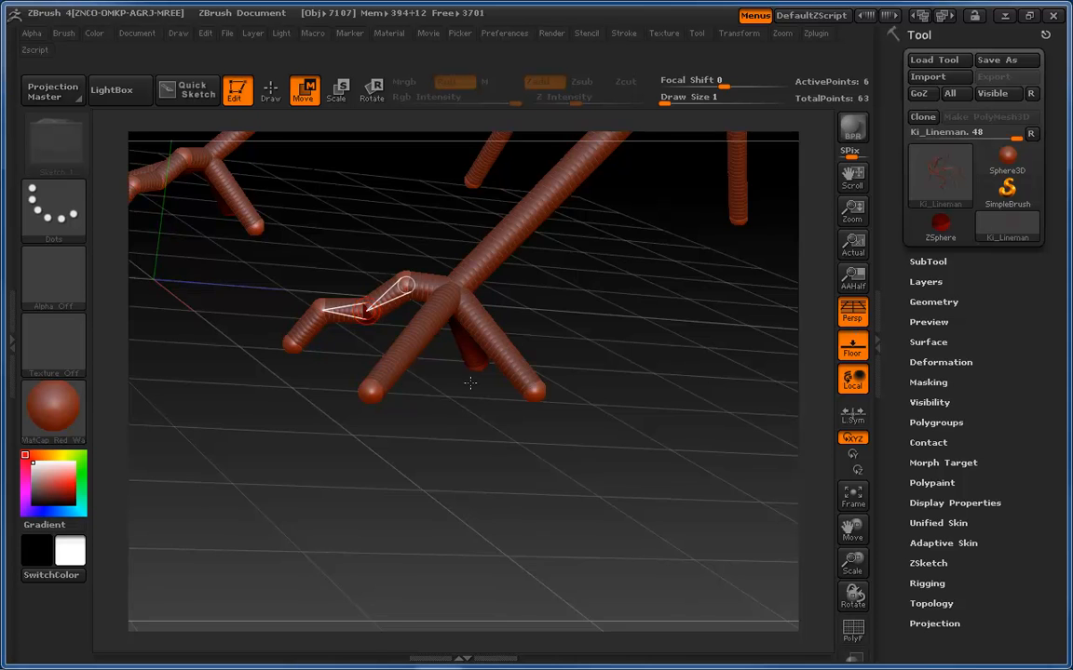
{"action": "left_click_drag", "start_coordinate": [468, 384], "coordinate": [556, 413]}
{"action": "left_click_drag", "start_coordinate": [482, 412], "coordinate": [457, 438]}
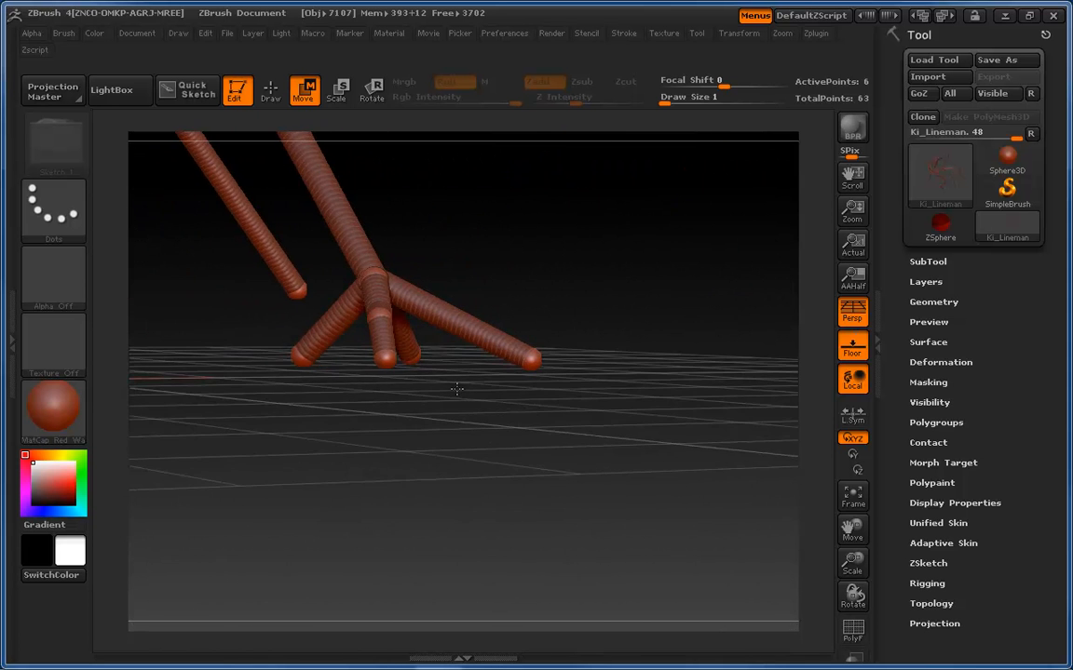
{"action": "left_click_drag", "start_coordinate": [382, 360], "coordinate": [369, 288]}
{"action": "mouse_move", "coordinate": [603, 249]}
{"action": "left_mouse_down"}
{"action": "mouse_move", "coordinate": [568, 271]}
{"action": "mouse_move", "coordinate": [391, 271]}
{"action": "mouse_move", "coordinate": [371, 311]}
{"action": "mouse_move", "coordinate": [319, 349]}
{"action": "left_mouse_up"}
Add another ZSphere near the inner front toe's tip and shift the joints so the toe's end curls downward.
{"action": "key", "text": "q"}
{"action": "left_click", "coordinate": [313, 348]}
{"action": "key", "text": "w"}
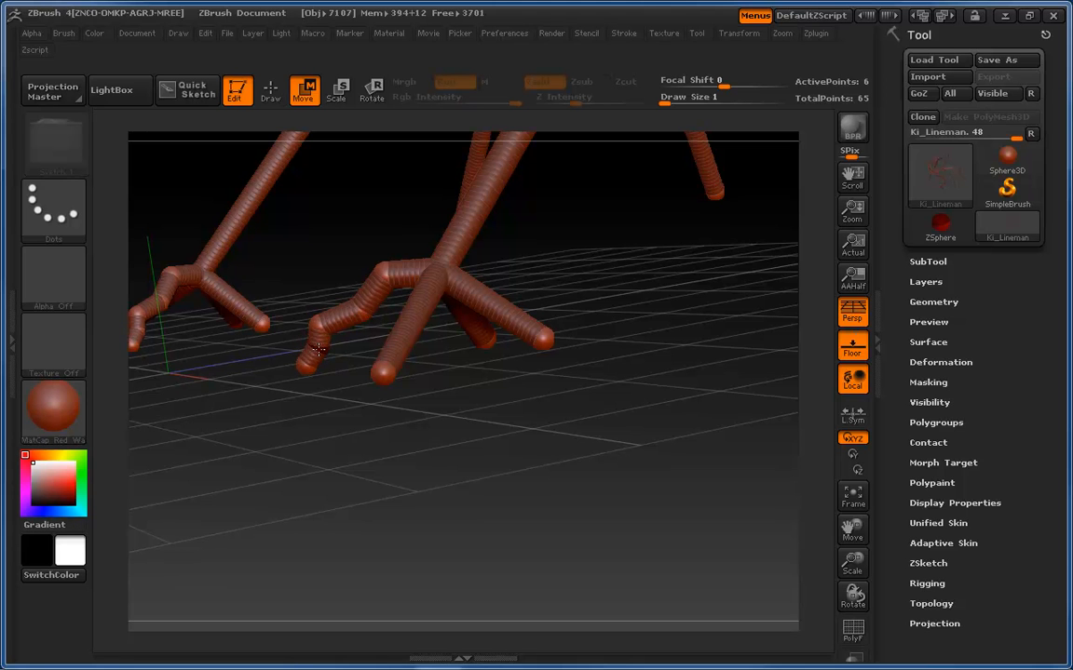
{"action": "mouse_move", "coordinate": [369, 318]}
{"action": "left_mouse_down"}
{"action": "mouse_move", "coordinate": [365, 308]}
{"action": "mouse_move", "coordinate": [319, 322]}
{"action": "mouse_move", "coordinate": [326, 311]}
{"action": "mouse_move", "coordinate": [486, 411]}
{"action": "left_mouse_up"}
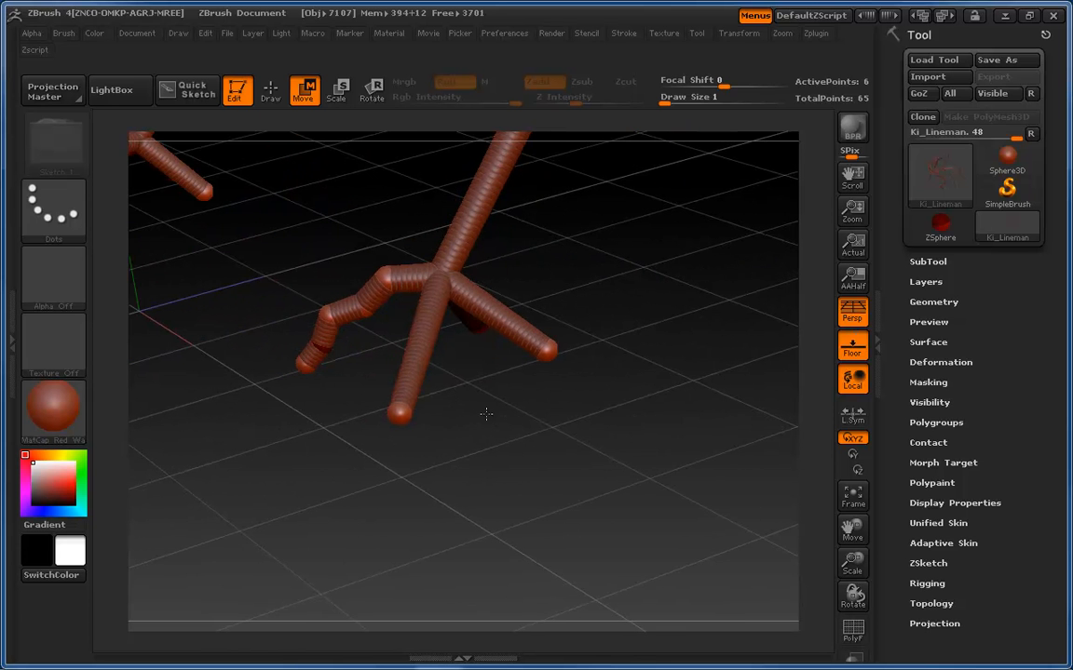
Insert two ZSpheres along the front foot's outer front toe and raise the joint nearest the ankle as a knuckle.
{"action": "key", "text": "q"}
{"action": "left_click", "coordinate": [434, 306]}
{"action": "left_click_drag", "start_coordinate": [448, 378], "coordinate": [439, 407]}
{"action": "left_click", "coordinate": [416, 365]}
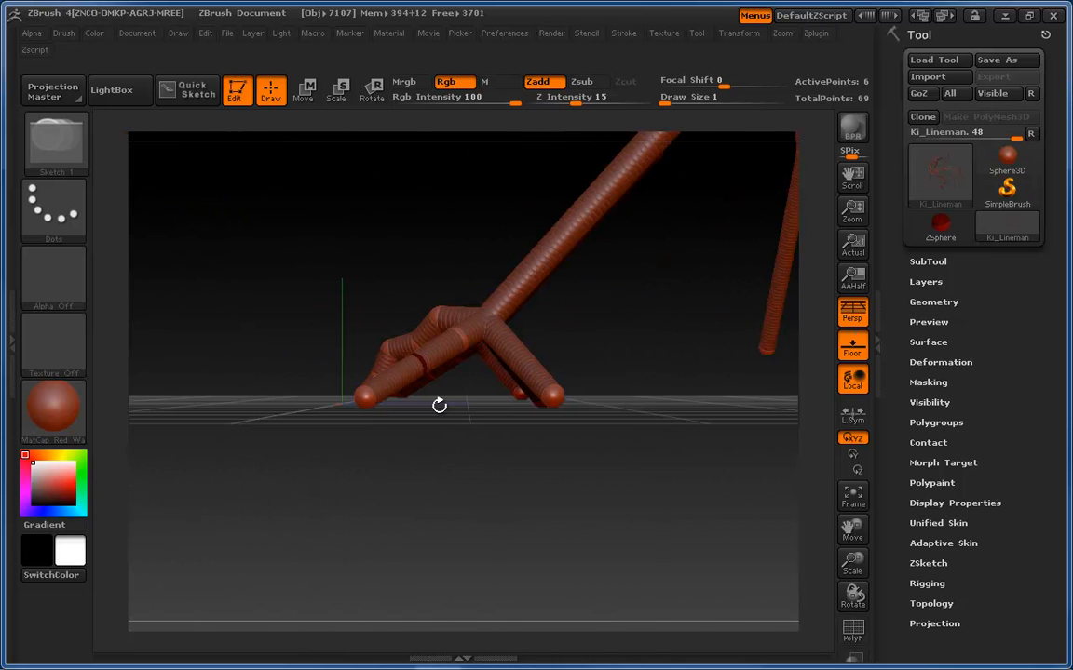
{"action": "key", "text": "w"}
{"action": "left_click_drag", "start_coordinate": [491, 443], "coordinate": [408, 350]}
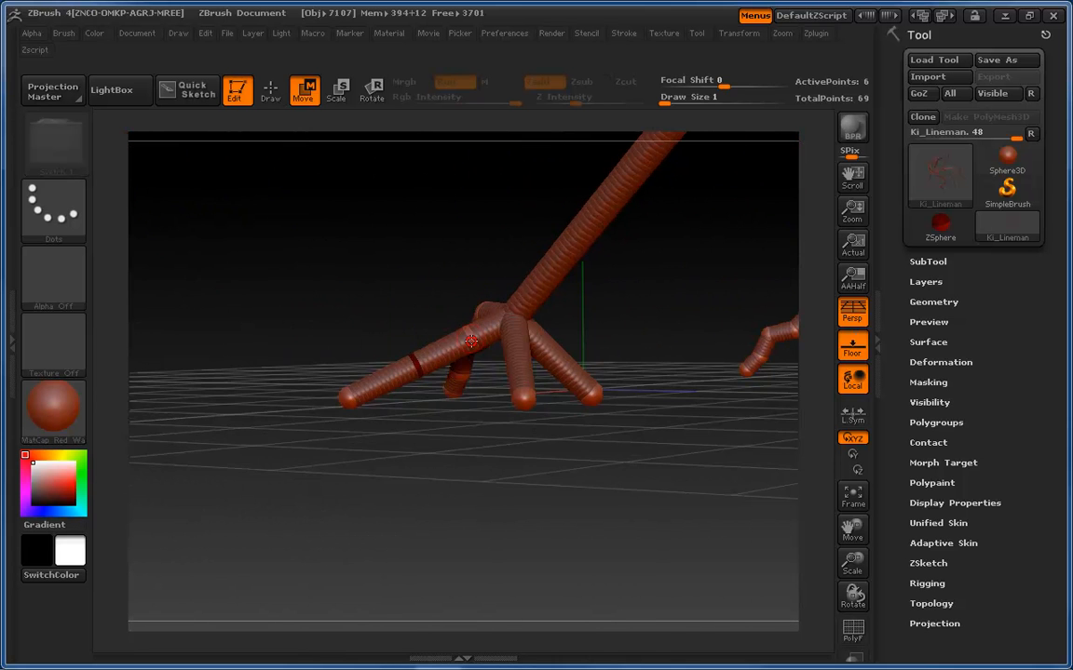
{"action": "left_click_drag", "start_coordinate": [460, 323], "coordinate": [461, 320]}
{"action": "mouse_move", "coordinate": [419, 366]}
{"action": "left_mouse_down"}
{"action": "mouse_move", "coordinate": [395, 360]}
{"action": "mouse_move", "coordinate": [401, 368]}
{"action": "left_mouse_up"}
{"action": "mouse_move", "coordinate": [444, 419]}
{"action": "left_mouse_down"}
{"action": "mouse_move", "coordinate": [451, 409]}
{"action": "mouse_move", "coordinate": [498, 416]}
{"action": "mouse_move", "coordinate": [464, 379]}
{"action": "left_mouse_up"}
Add two more ZSpheres to the outer front toe and move its joints and tip into a curled, clawed bend.
{"action": "key", "text": "q"}
{"action": "left_click", "coordinate": [424, 337]}
{"action": "left_click", "coordinate": [409, 392]}
{"action": "key", "text": "w"}
{"action": "left_click_drag", "start_coordinate": [488, 426], "coordinate": [477, 417]}
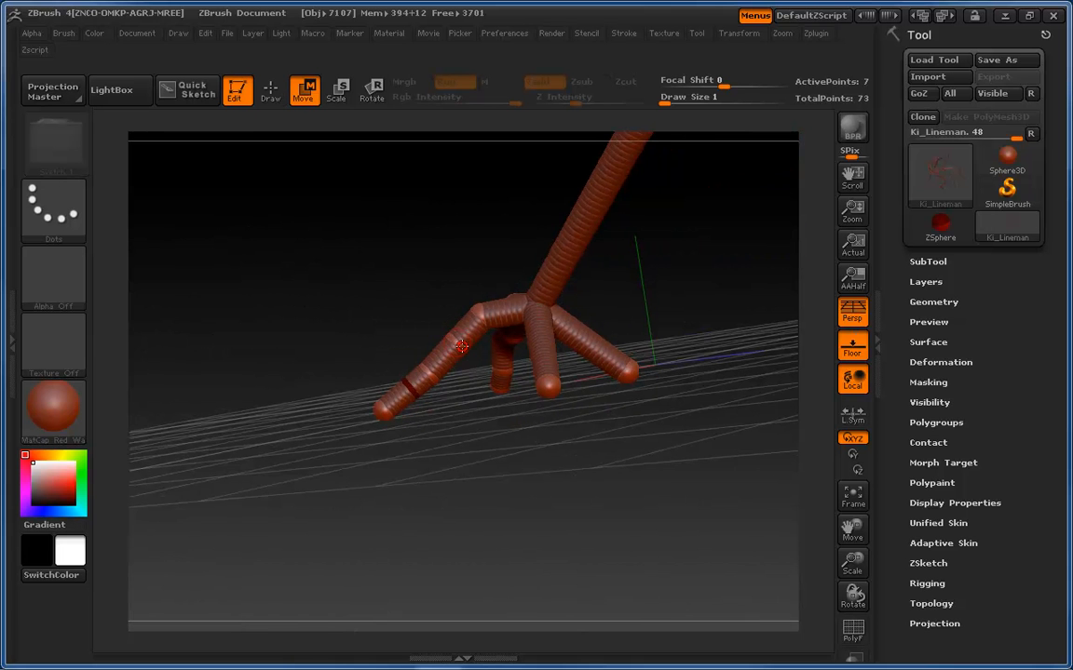
{"action": "left_click_drag", "start_coordinate": [481, 318], "coordinate": [413, 408]}
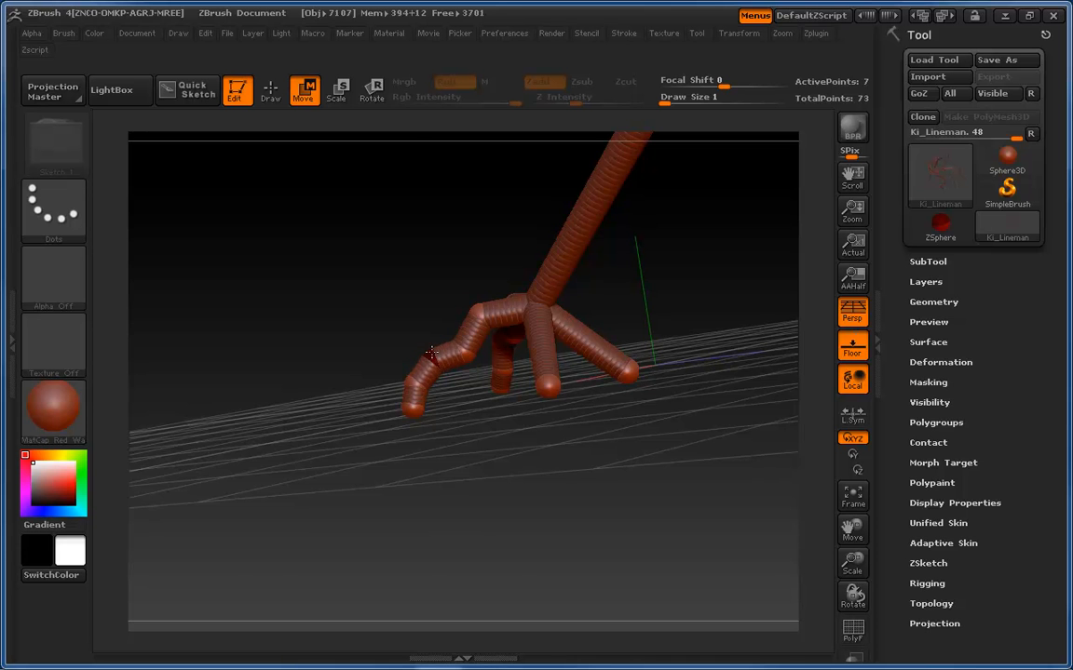
{"action": "left_click_drag", "start_coordinate": [385, 322], "coordinate": [560, 396]}
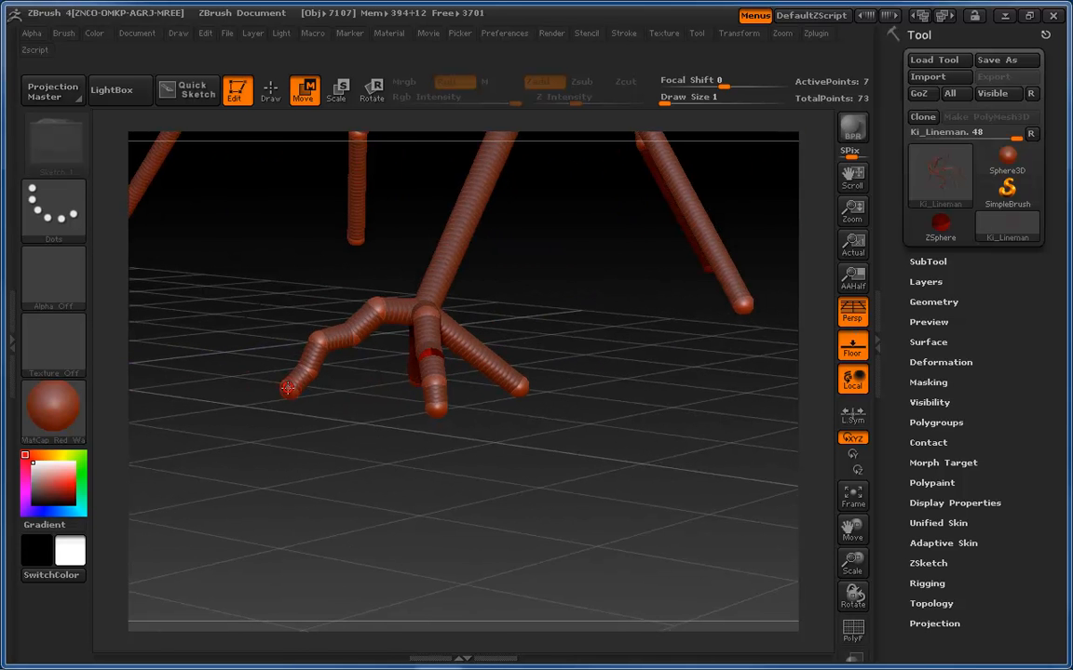
Adjust the tips and end joints of the two bent front toes so they point straight down at the floor.
{"action": "mouse_move", "coordinate": [288, 388]}
{"action": "left_mouse_down"}
{"action": "mouse_move", "coordinate": [440, 424]}
{"action": "mouse_move", "coordinate": [288, 393]}
{"action": "mouse_move", "coordinate": [279, 422]}
{"action": "mouse_move", "coordinate": [286, 395]}
{"action": "left_mouse_up"}
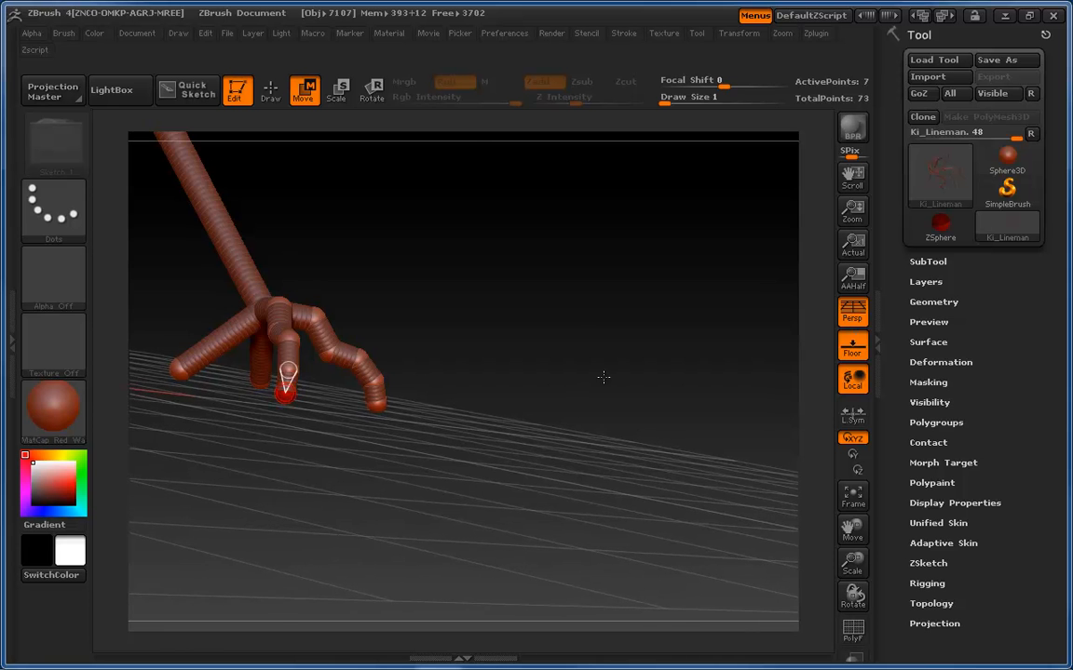
{"action": "left_click_drag", "start_coordinate": [603, 377], "coordinate": [246, 408]}
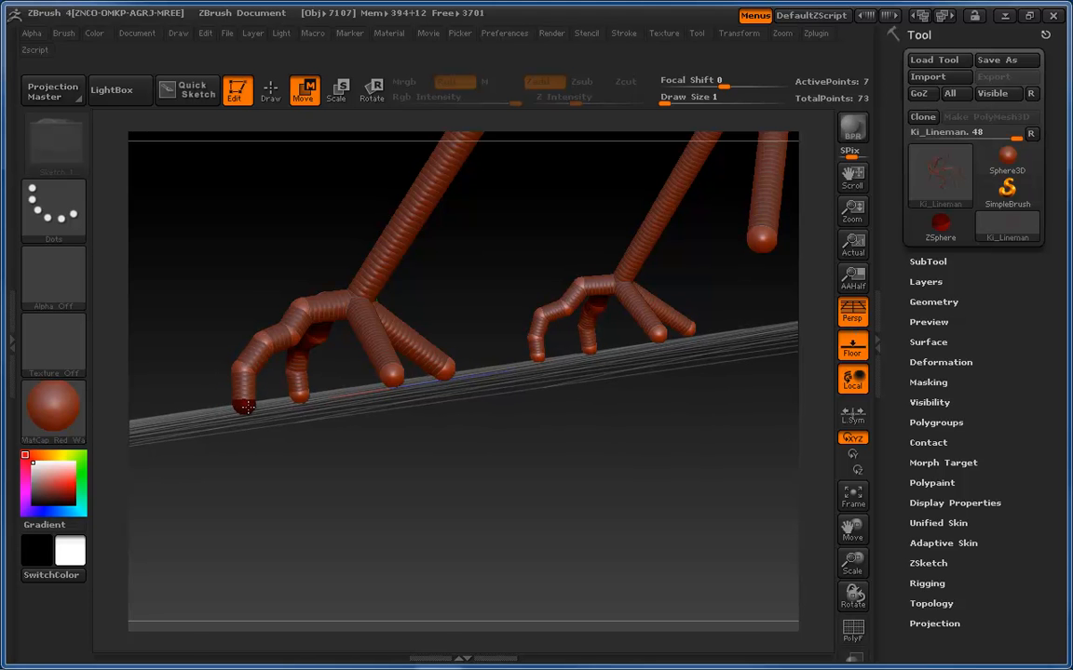
{"action": "left_click_drag", "start_coordinate": [313, 408], "coordinate": [551, 415]}
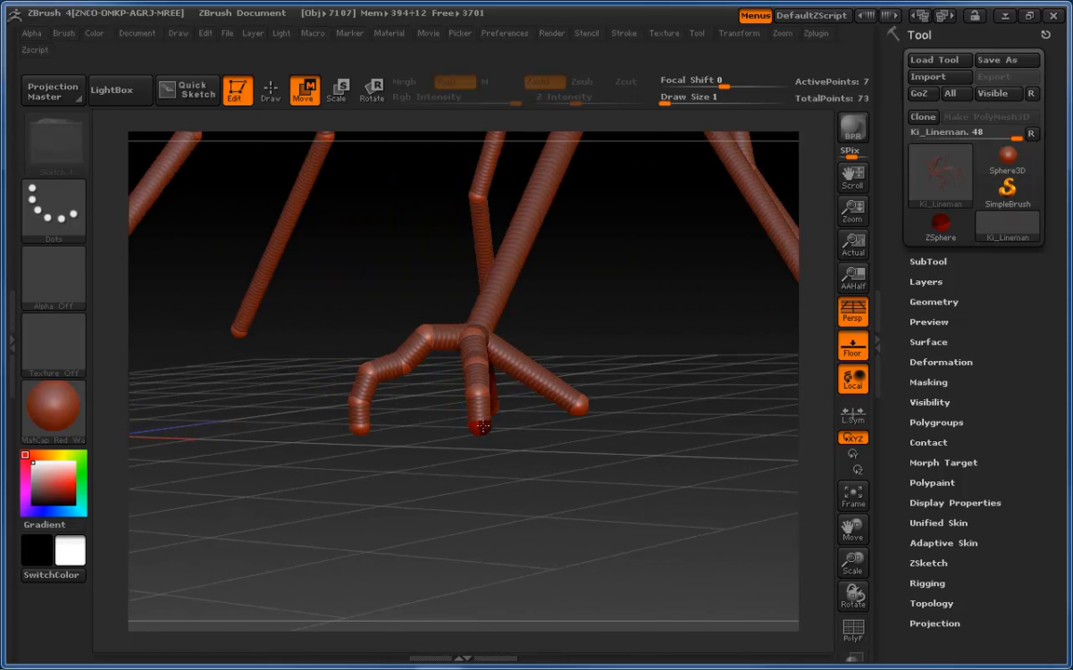
Insert two ZSpheres along the front foot's outer rear toe and raise the joint nearest the ankle as a knuckle.
{"action": "left_click_drag", "start_coordinate": [643, 370], "coordinate": [580, 402]}
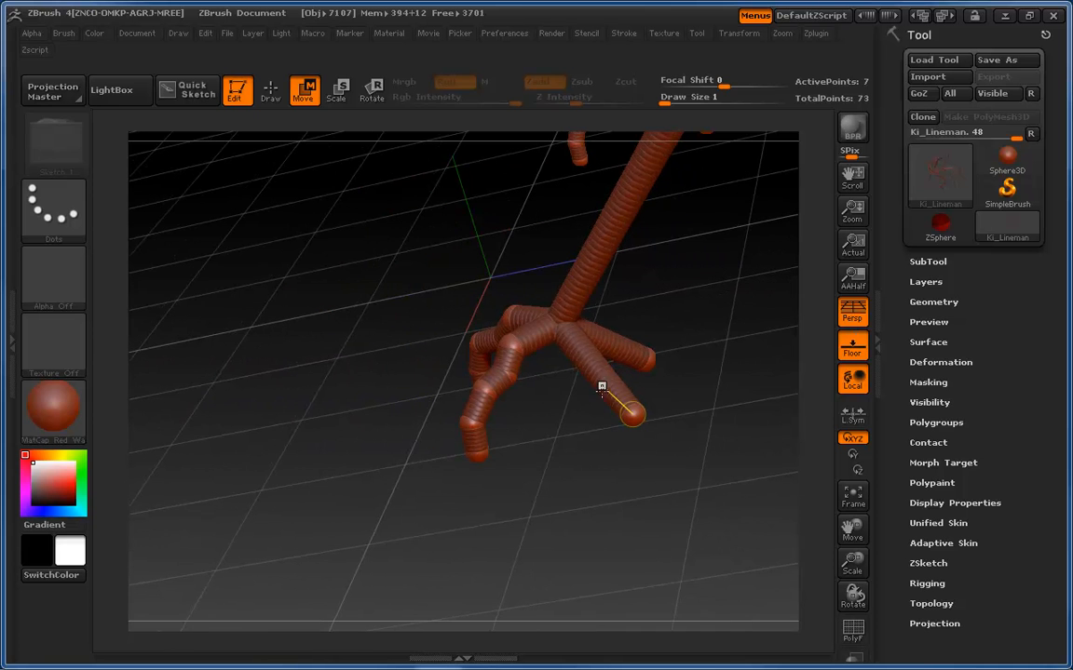
{"action": "key", "text": "q"}
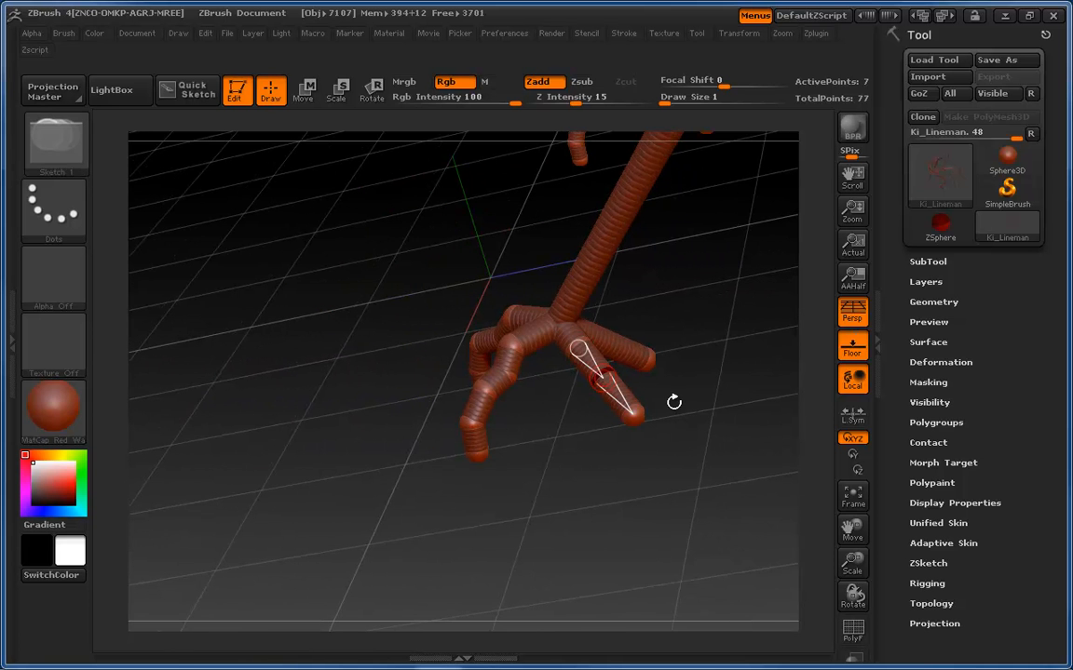
{"action": "key", "text": "w"}
{"action": "left_click_drag", "start_coordinate": [549, 425], "coordinate": [577, 364]}
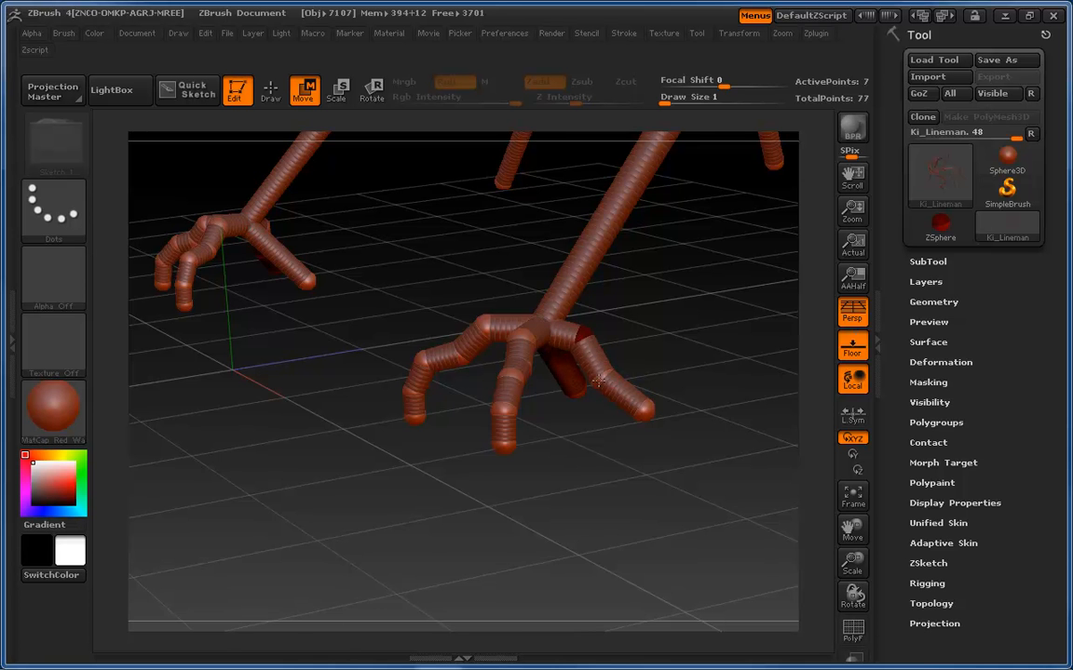
Shift the outer rear toe's tip and middle joint so the toe lines up and its end rests near floor level.
{"action": "left_click_drag", "start_coordinate": [625, 447], "coordinate": [507, 469]}
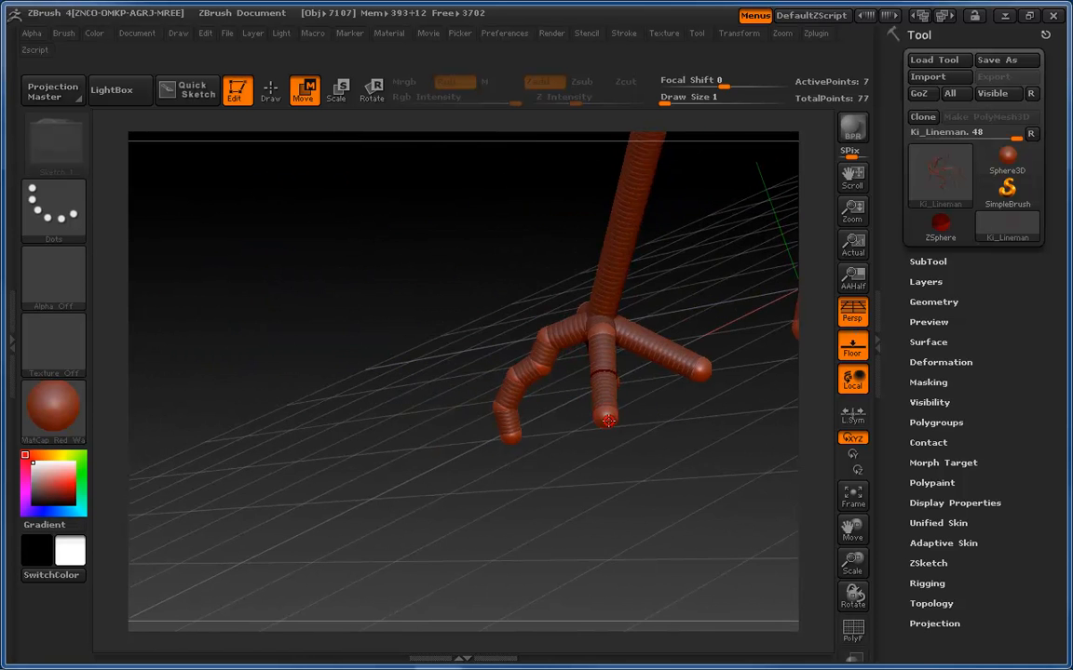
{"action": "left_click_drag", "start_coordinate": [607, 420], "coordinate": [619, 415]}
{"action": "left_click_drag", "start_coordinate": [562, 441], "coordinate": [633, 380]}
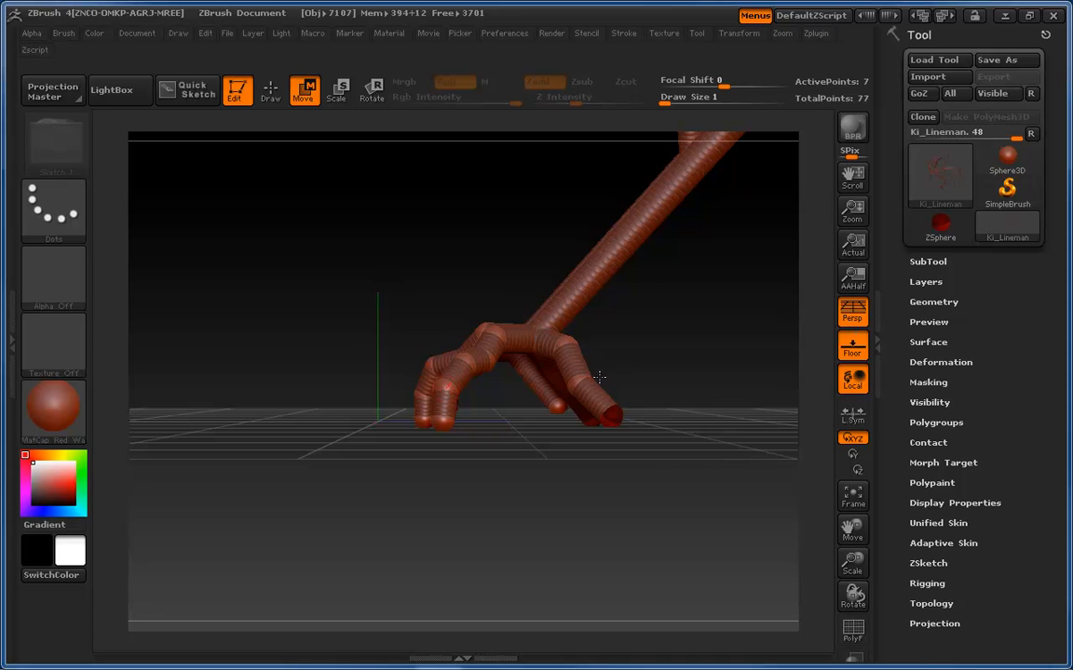
{"action": "left_click_drag", "start_coordinate": [642, 431], "coordinate": [591, 419]}
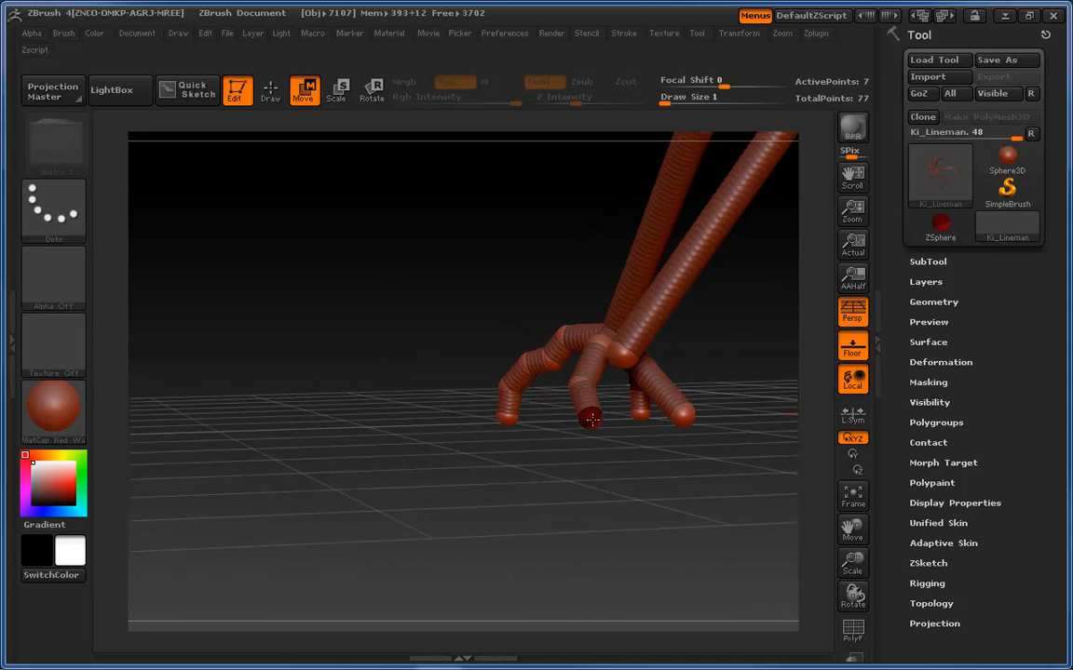
{"action": "left_click_drag", "start_coordinate": [528, 443], "coordinate": [596, 424]}
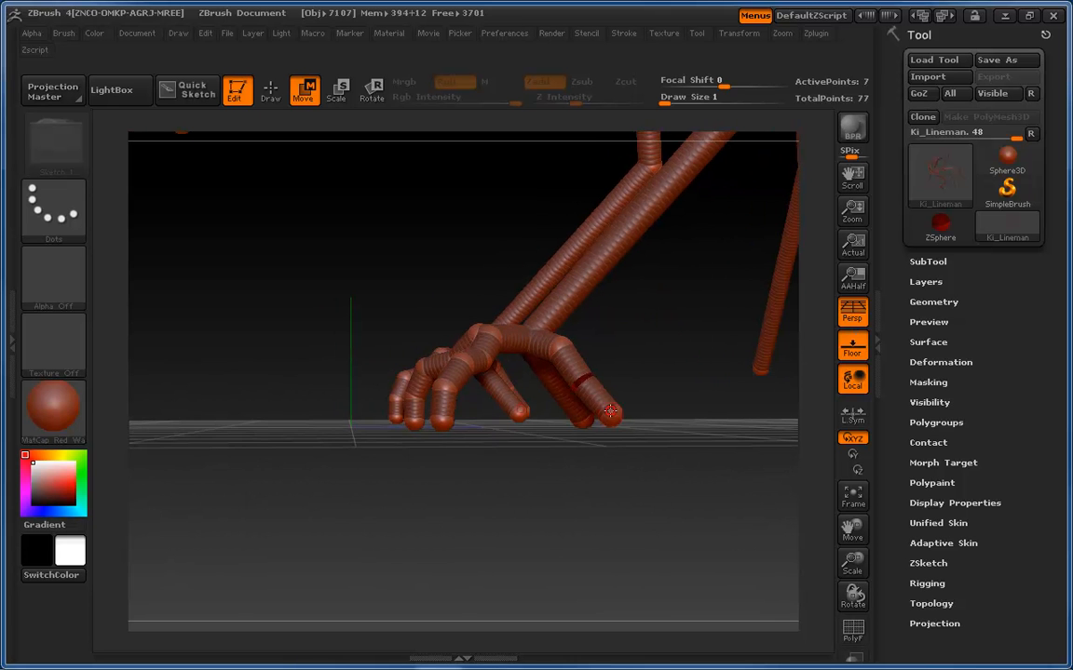
Add two more ZSpheres to the outer rear toe and move the end joints so the toe bends down toward its tip.
{"action": "key", "text": "q"}
{"action": "left_click", "coordinate": [572, 363]}
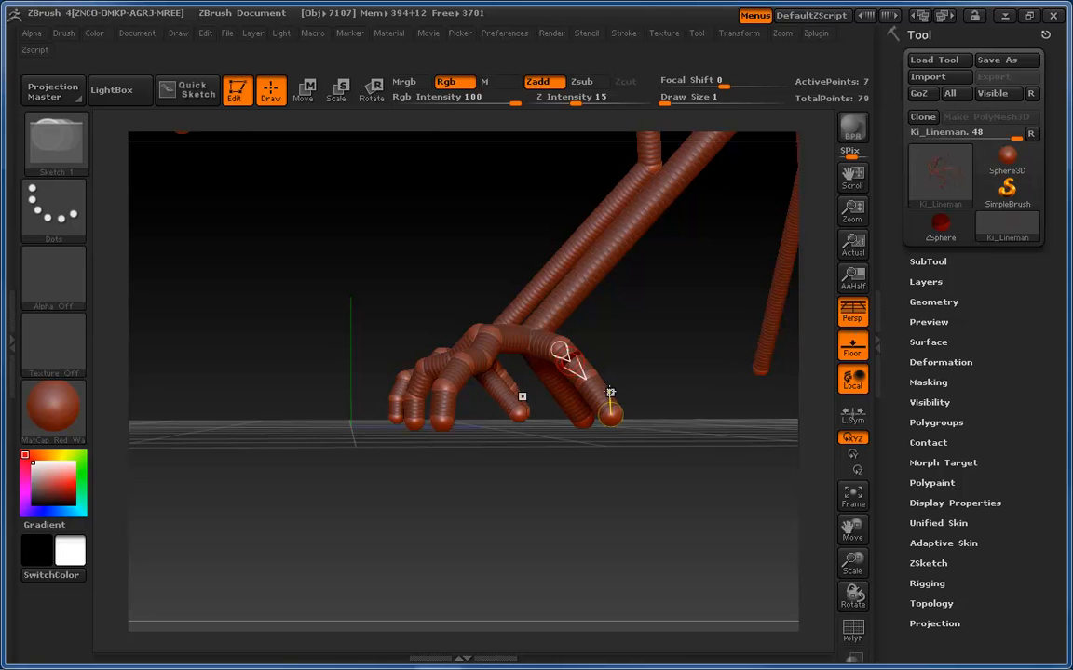
{"action": "left_click", "coordinate": [600, 394]}
{"action": "left_click_drag", "start_coordinate": [618, 346], "coordinate": [643, 354]}
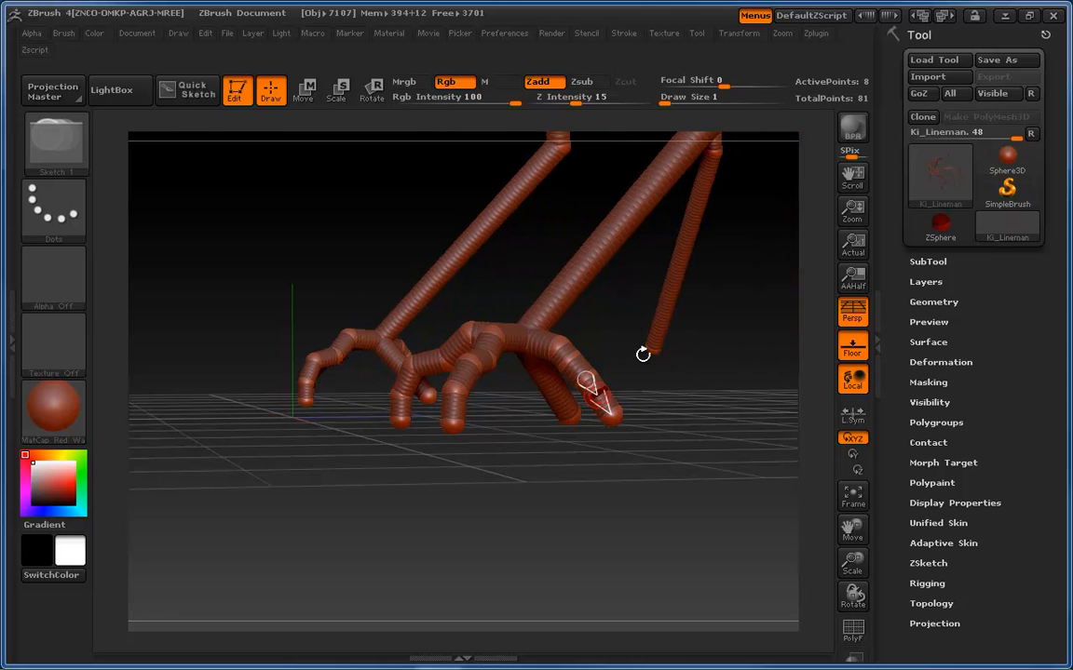
{"action": "key", "text": "w"}
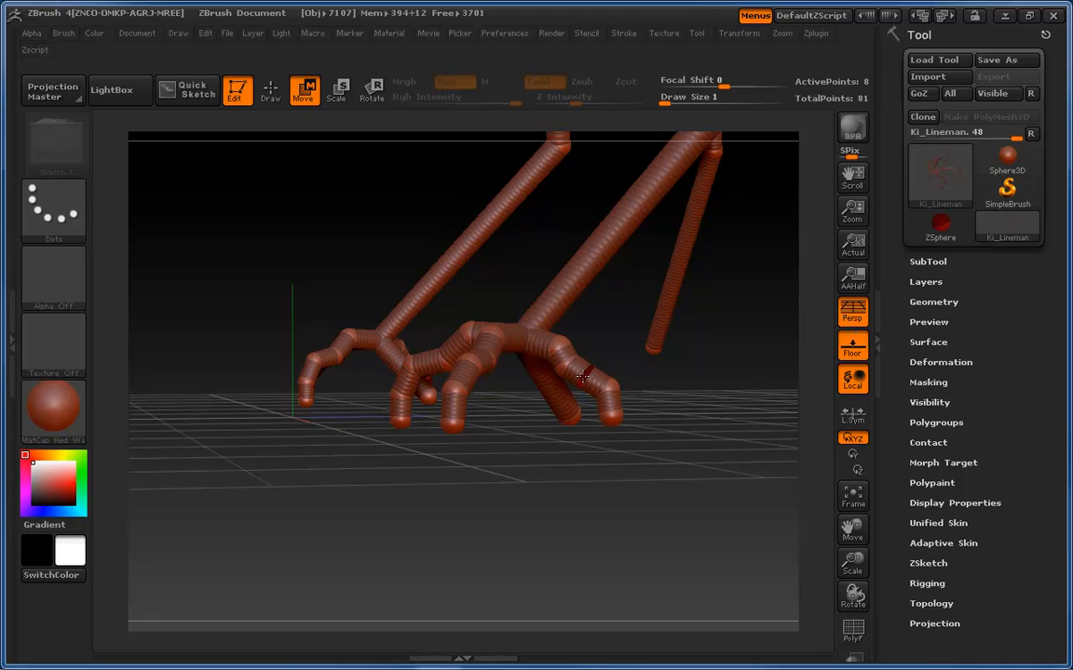
{"action": "key", "text": "e"}
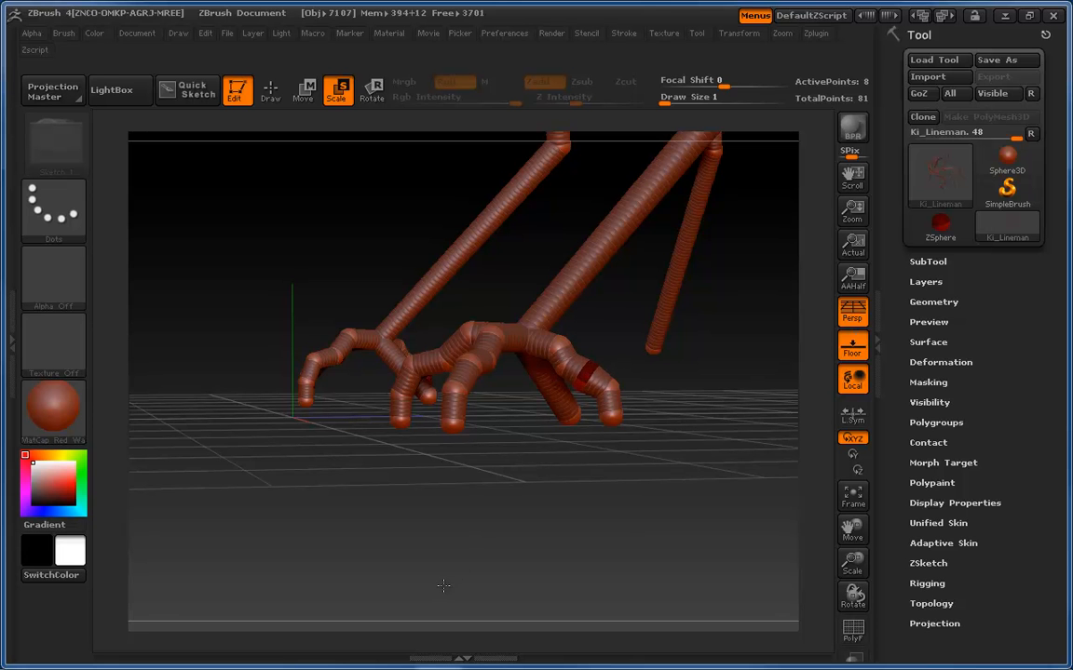
{"action": "key", "text": "w"}
Fine-tune the outer rear toe's knuckle and middle joints into an arched bend matching the two front toes.
{"action": "left_click_drag", "start_coordinate": [622, 487], "coordinate": [584, 429]}
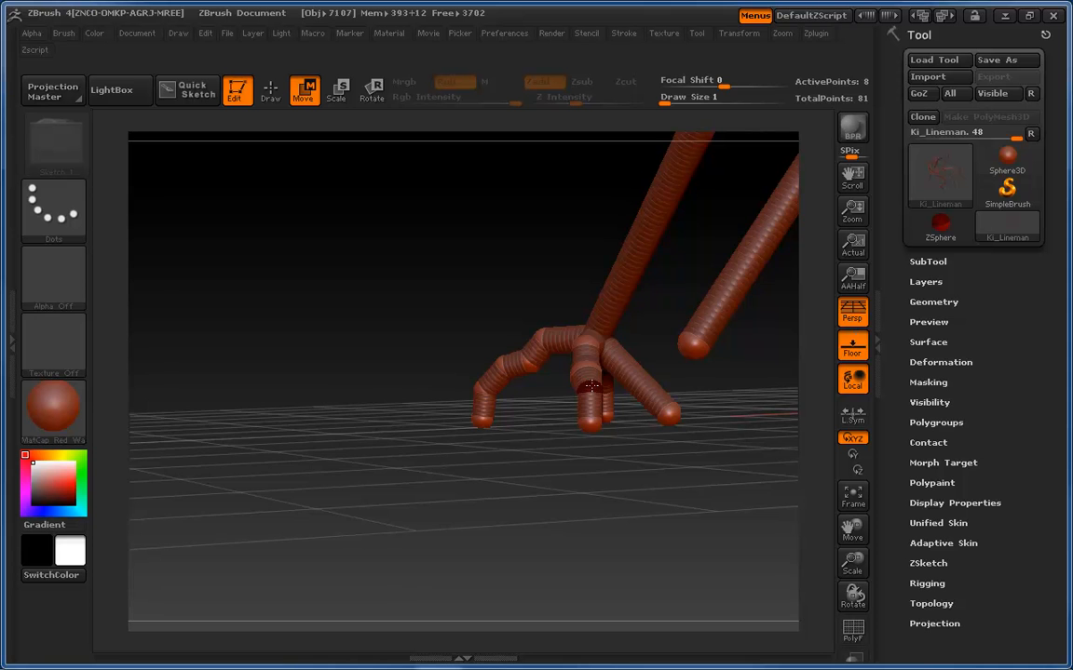
{"action": "left_click_drag", "start_coordinate": [527, 468], "coordinate": [617, 460]}
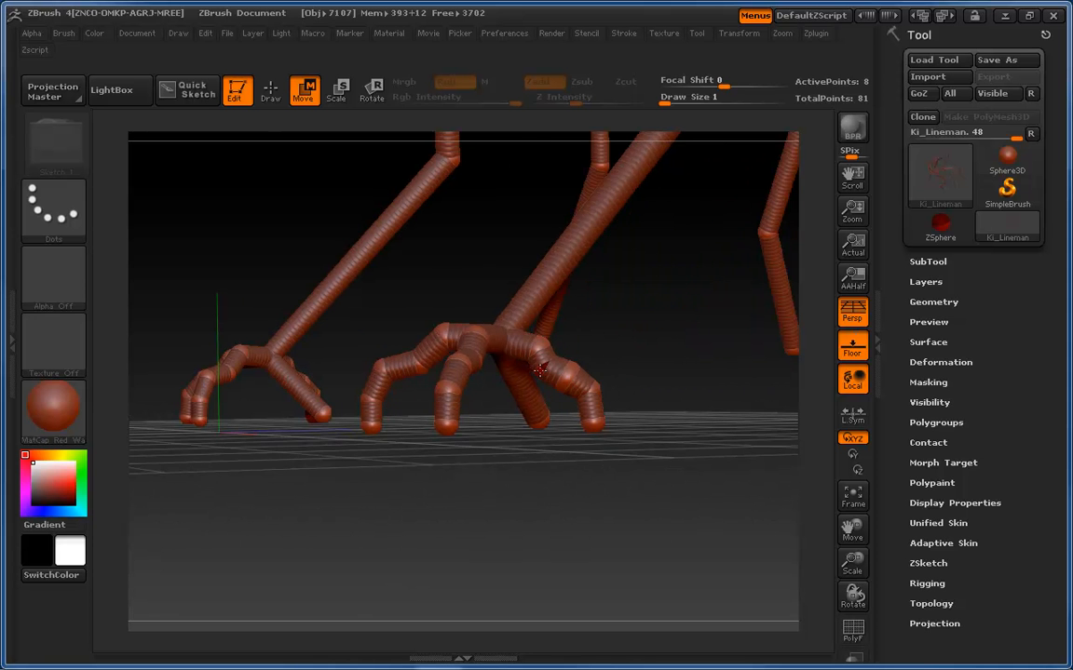
{"action": "left_click_drag", "start_coordinate": [622, 335], "coordinate": [511, 341]}
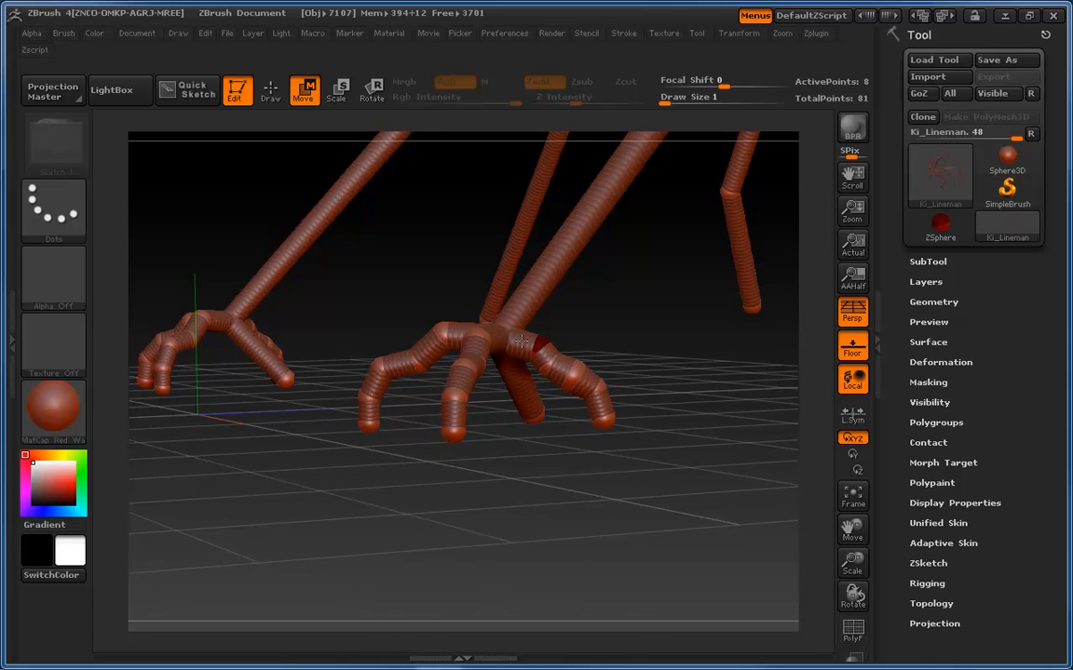
{"action": "left_click_drag", "start_coordinate": [635, 326], "coordinate": [630, 440]}
{"action": "mouse_move", "coordinate": [524, 340]}
{"action": "left_mouse_down"}
{"action": "mouse_move", "coordinate": [545, 361]}
{"action": "mouse_move", "coordinate": [524, 355]}
{"action": "left_mouse_up"}
Insert two ZSpheres along the inner rear toe, raise its knuckle outward from the ankle and reposition the lower joint and tip.
{"action": "left_click_drag", "start_coordinate": [642, 343], "coordinate": [575, 351]}
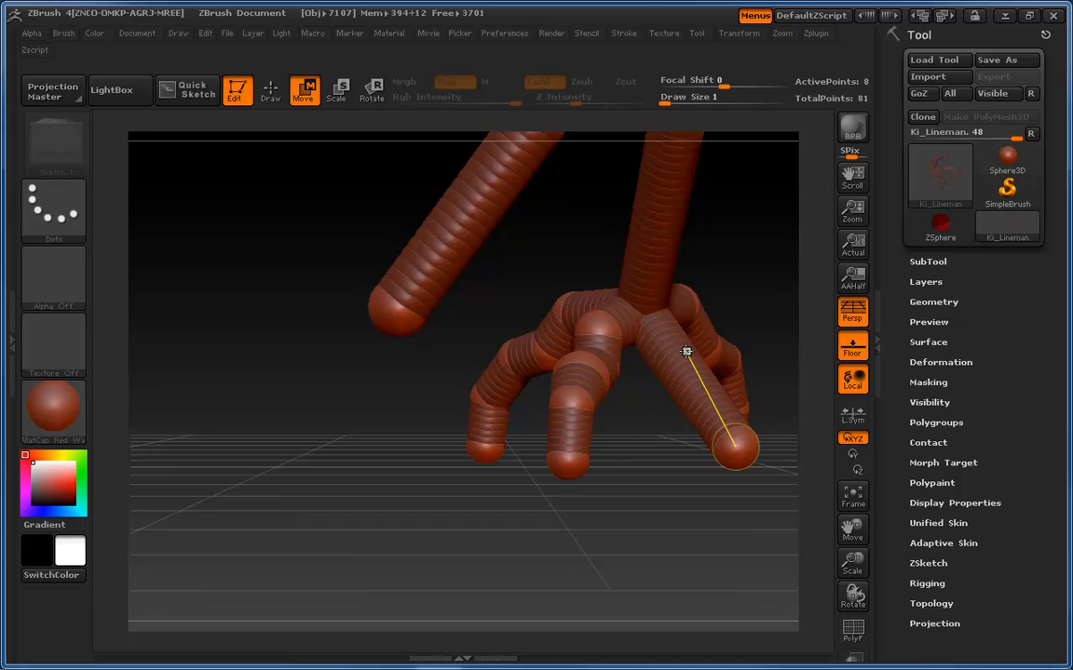
{"action": "key", "text": "q"}
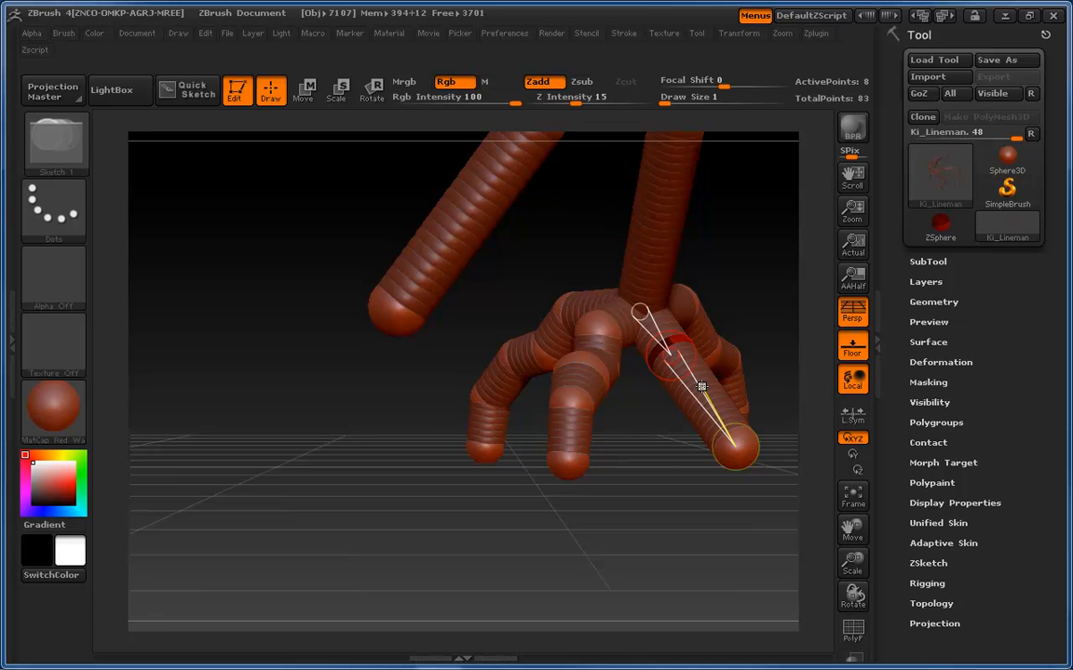
{"action": "mouse_move", "coordinate": [666, 456]}
{"action": "left_mouse_down"}
{"action": "mouse_move", "coordinate": [588, 468]}
{"action": "mouse_move", "coordinate": [652, 466]}
{"action": "left_mouse_up"}
{"action": "key", "text": "w"}
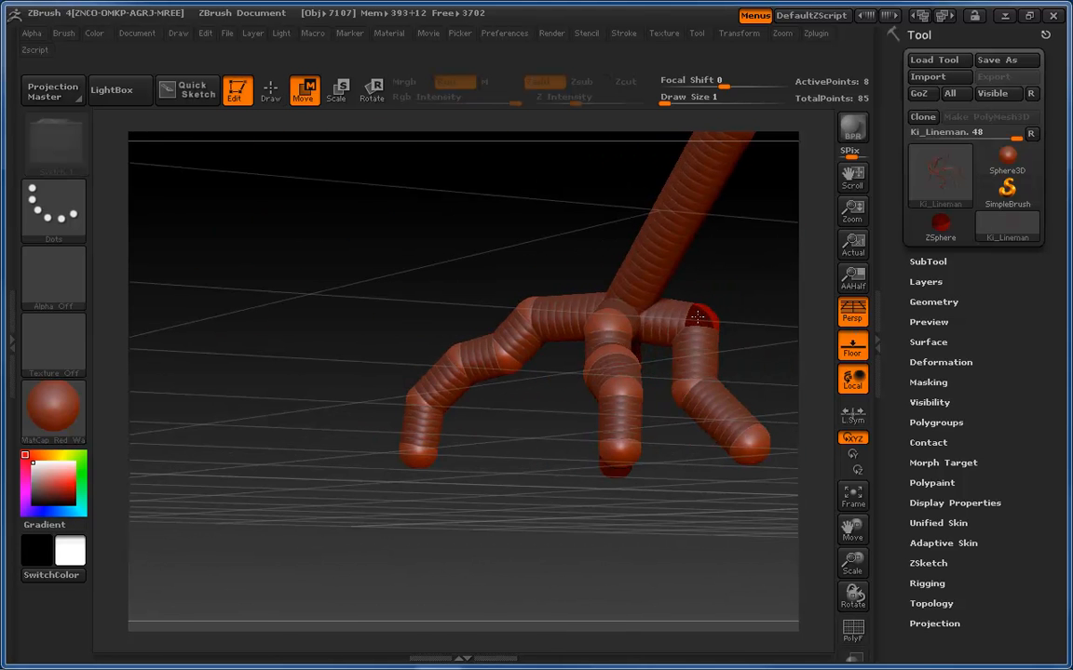
{"action": "left_click_drag", "start_coordinate": [752, 271], "coordinate": [705, 286]}
{"action": "left_click_drag", "start_coordinate": [656, 432], "coordinate": [686, 462]}
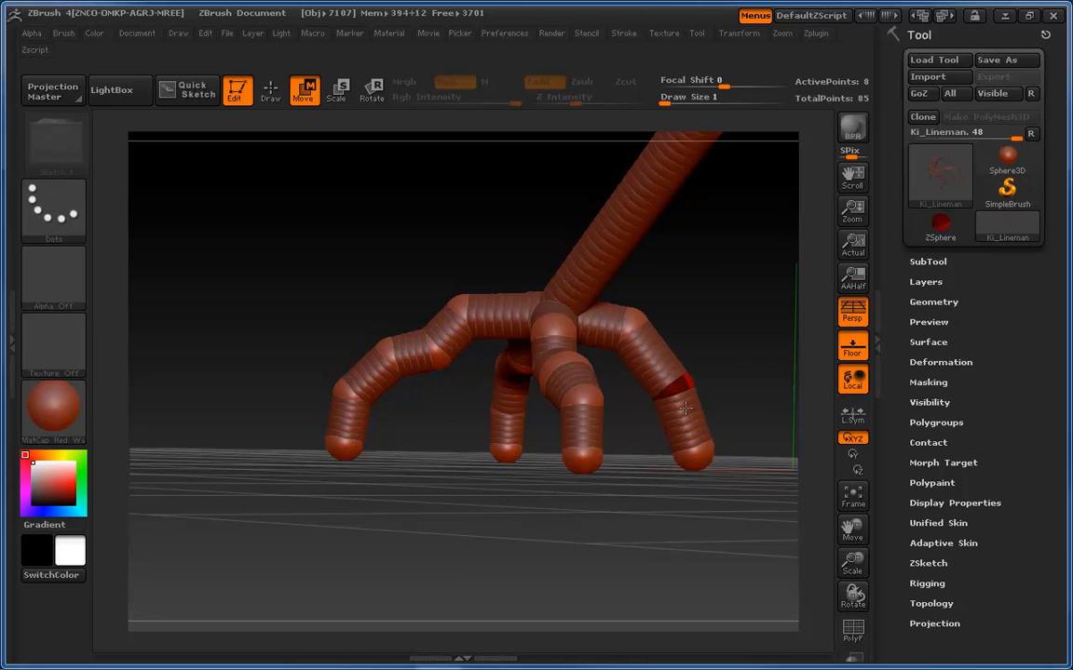
Add two more ZSpheres to the inner rear toe, one between its joints and one near the tip, and shape its curled end.
{"action": "key", "text": "q"}
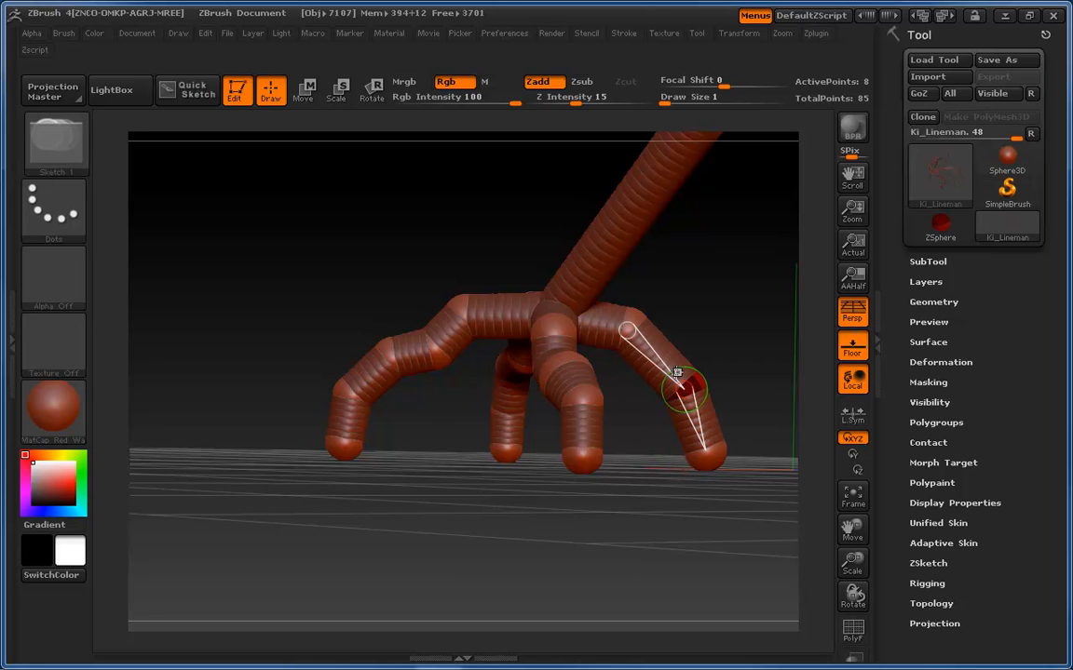
{"action": "key", "text": "w"}
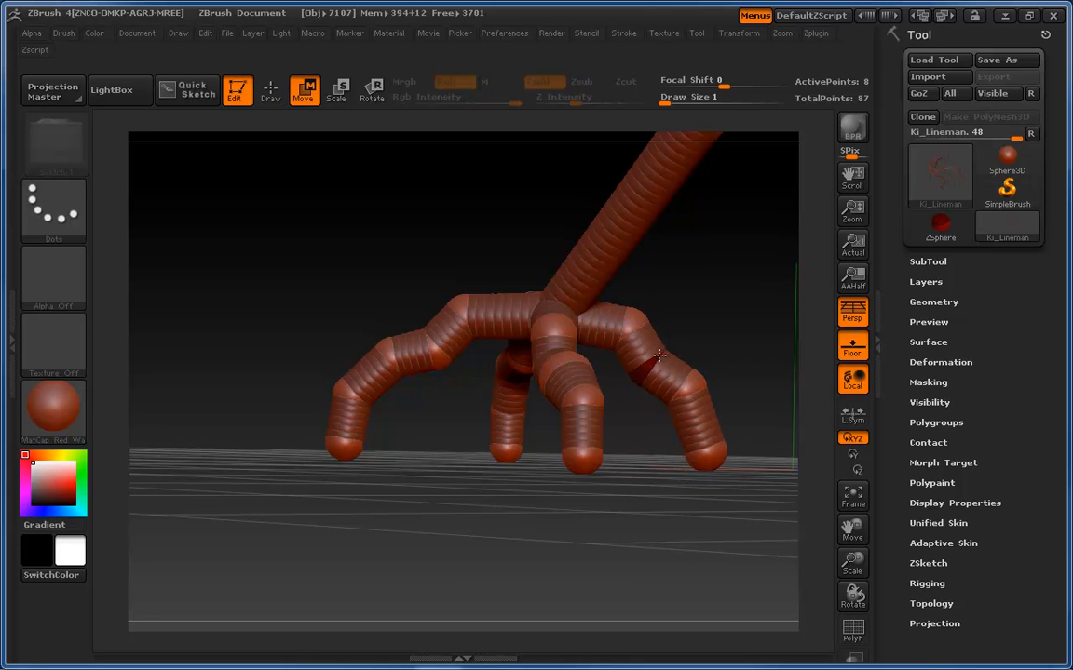
{"action": "key", "text": "q"}
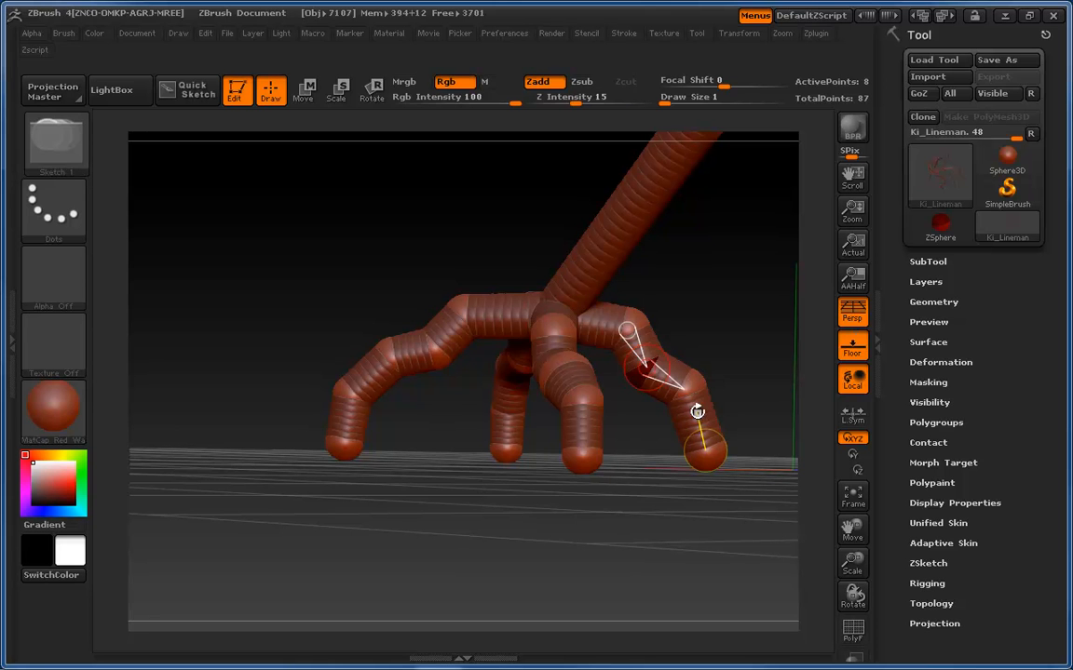
{"action": "key", "text": "w"}
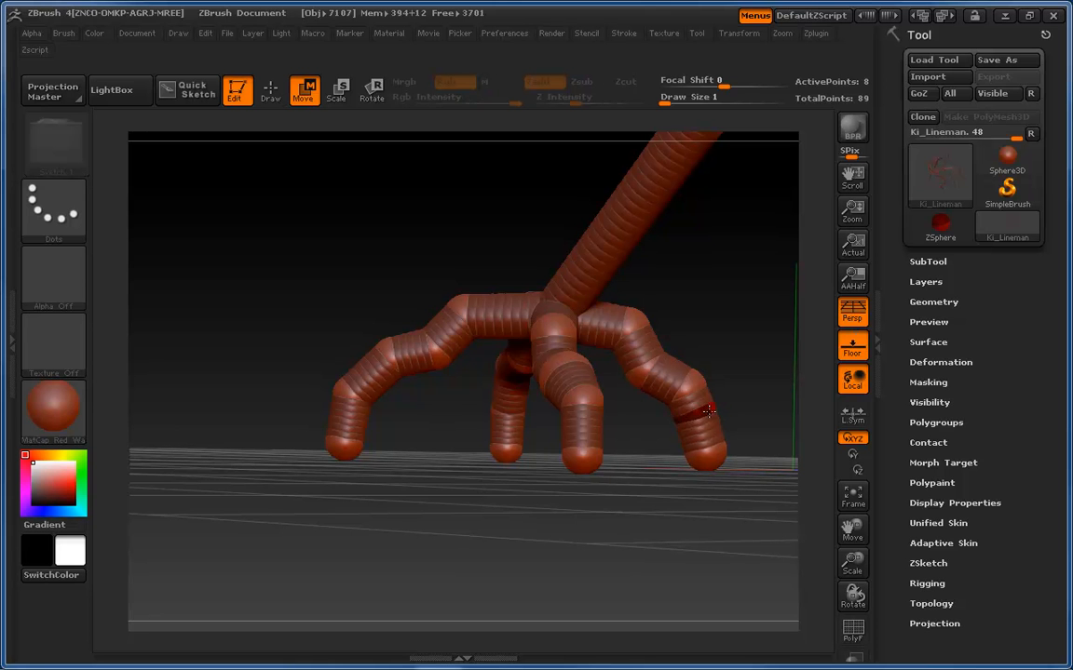
{"action": "mouse_move", "coordinate": [661, 428]}
{"action": "left_mouse_down"}
{"action": "mouse_move", "coordinate": [680, 427]}
{"action": "mouse_move", "coordinate": [646, 428]}
{"action": "mouse_move", "coordinate": [670, 424]}
{"action": "left_mouse_up"}
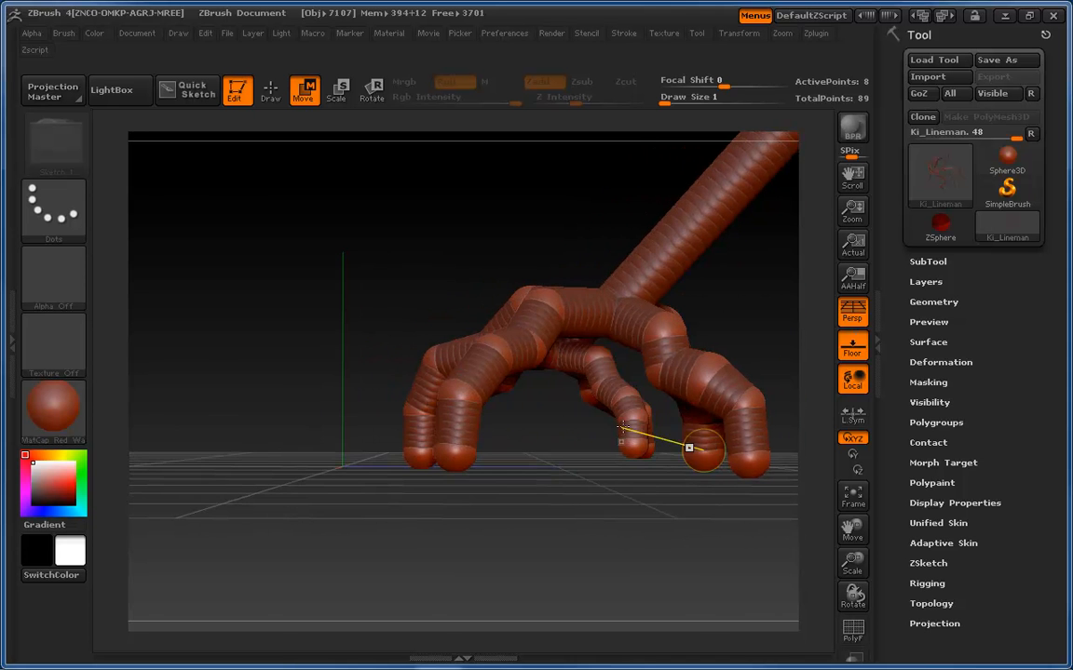
Examine the bent rear toes, the front feet and the whole rig from several angles.
{"action": "left_click_drag", "start_coordinate": [742, 323], "coordinate": [671, 269]}
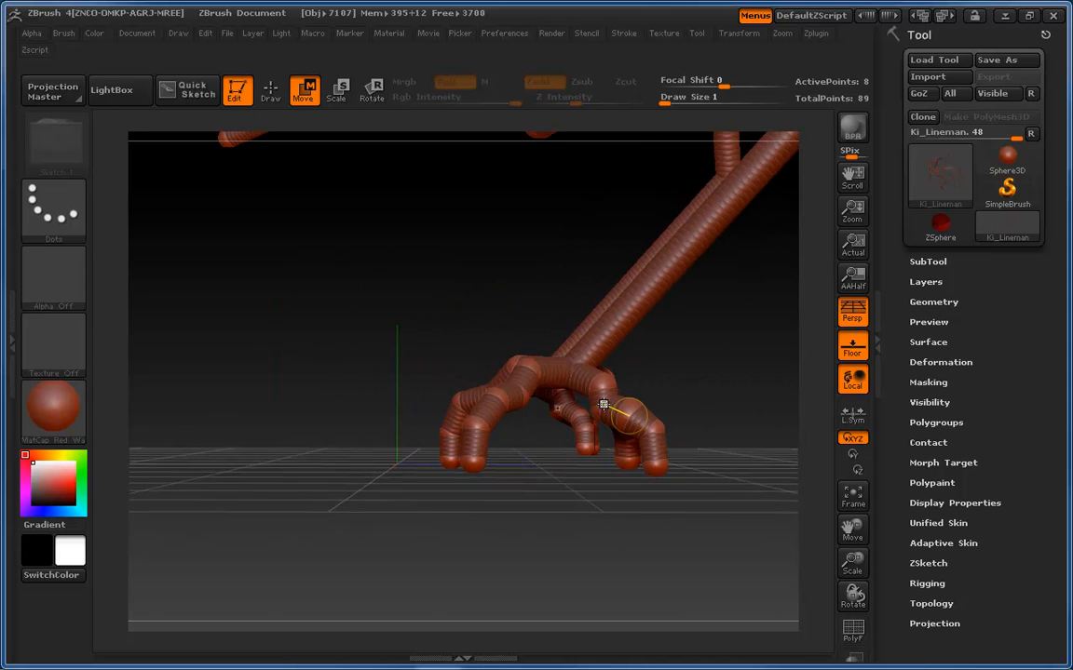
{"action": "left_click_drag", "start_coordinate": [687, 360], "coordinate": [645, 398]}
{"action": "key", "text": "e"}
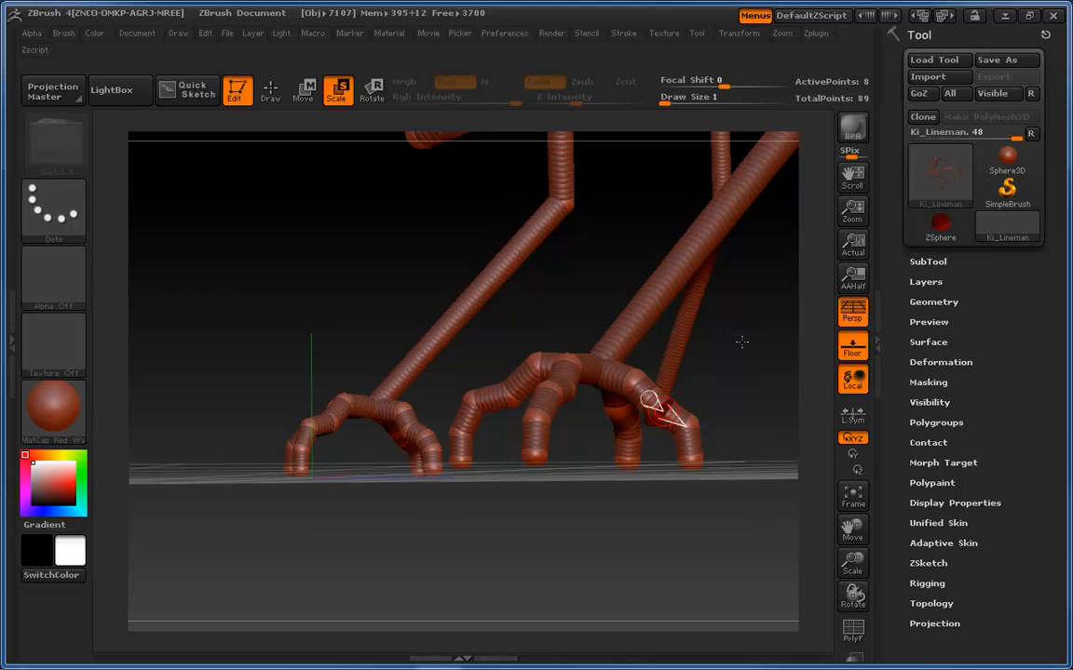
{"action": "left_click_drag", "start_coordinate": [736, 335], "coordinate": [653, 413]}
{"action": "left_click_drag", "start_coordinate": [648, 342], "coordinate": [633, 418]}
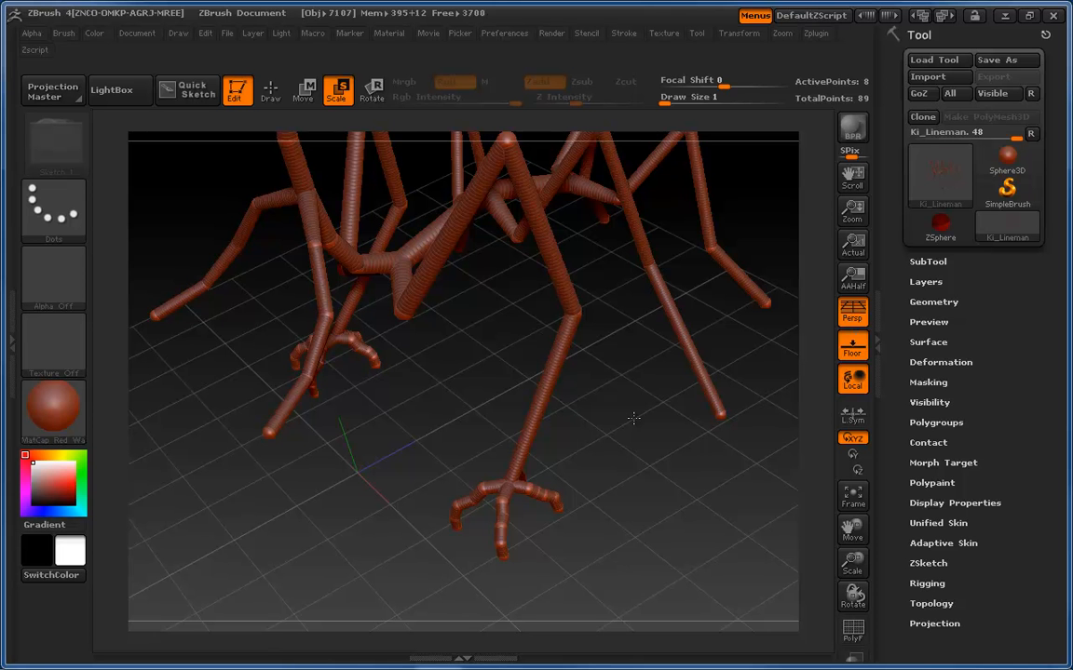
{"action": "left_click_drag", "start_coordinate": [633, 419], "coordinate": [605, 371]}
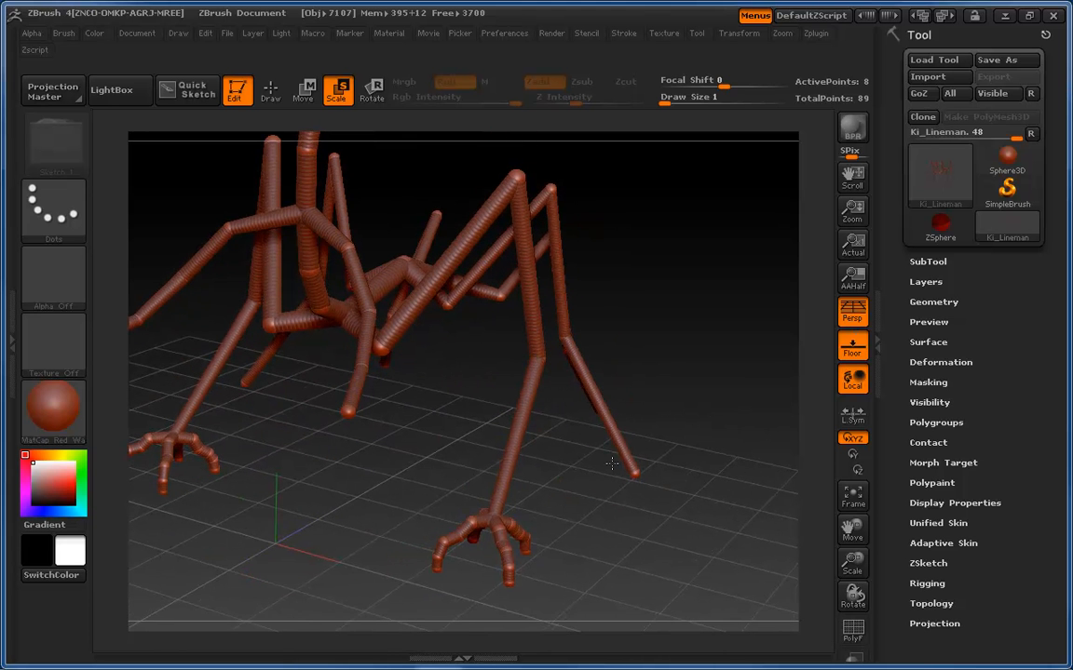
{"action": "left_click_drag", "start_coordinate": [612, 462], "coordinate": [401, 380]}
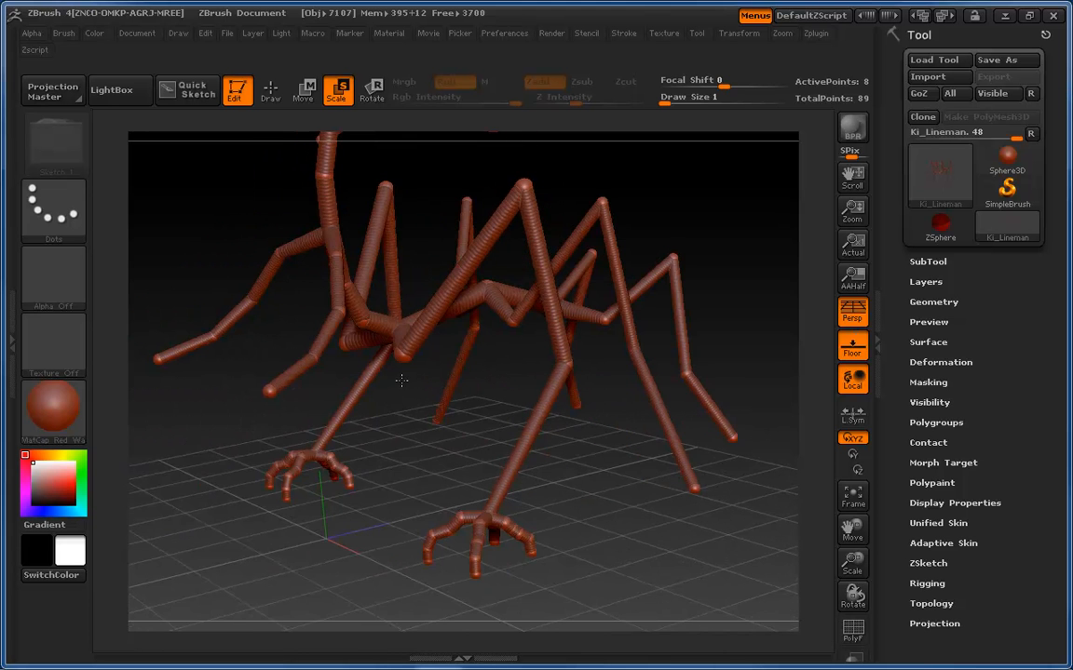